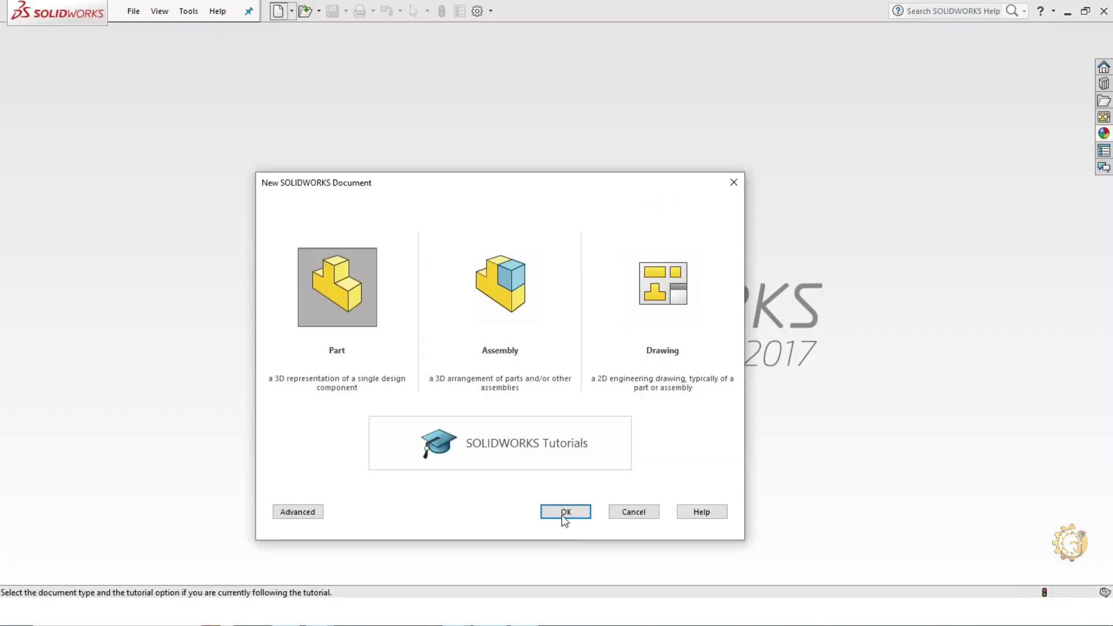
Create a new part, show the reference planes, and start a sketch on the Front Plane.
click(564, 515)
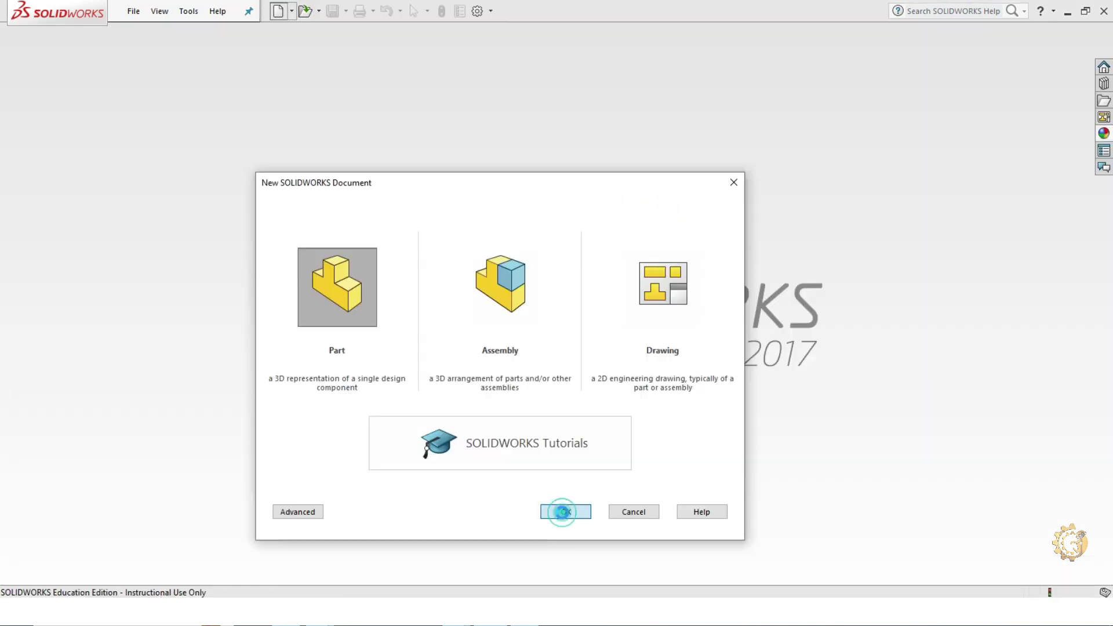
click(684, 116)
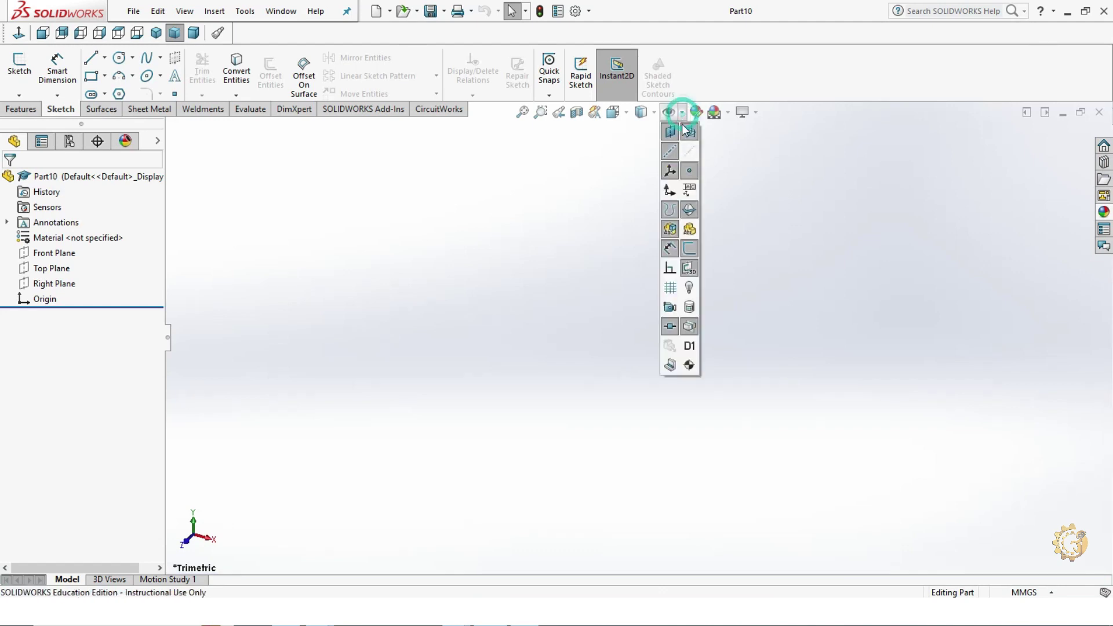
click(672, 268)
click(538, 215)
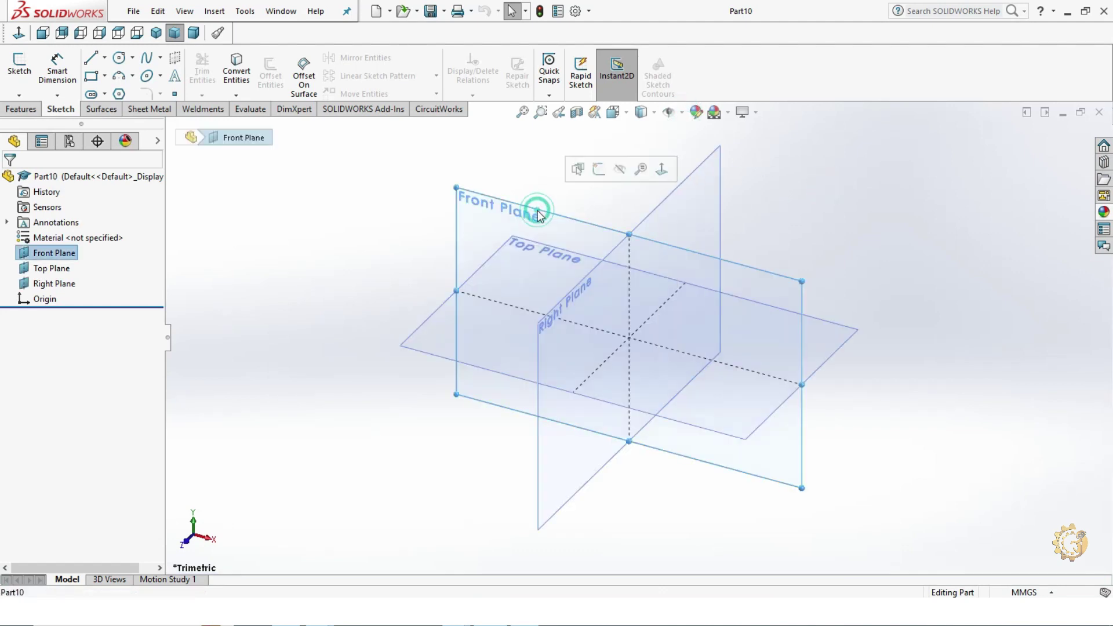
click(19, 65)
Draw the closed line profile from the origin: chamfered head, then long shank.
click(91, 58)
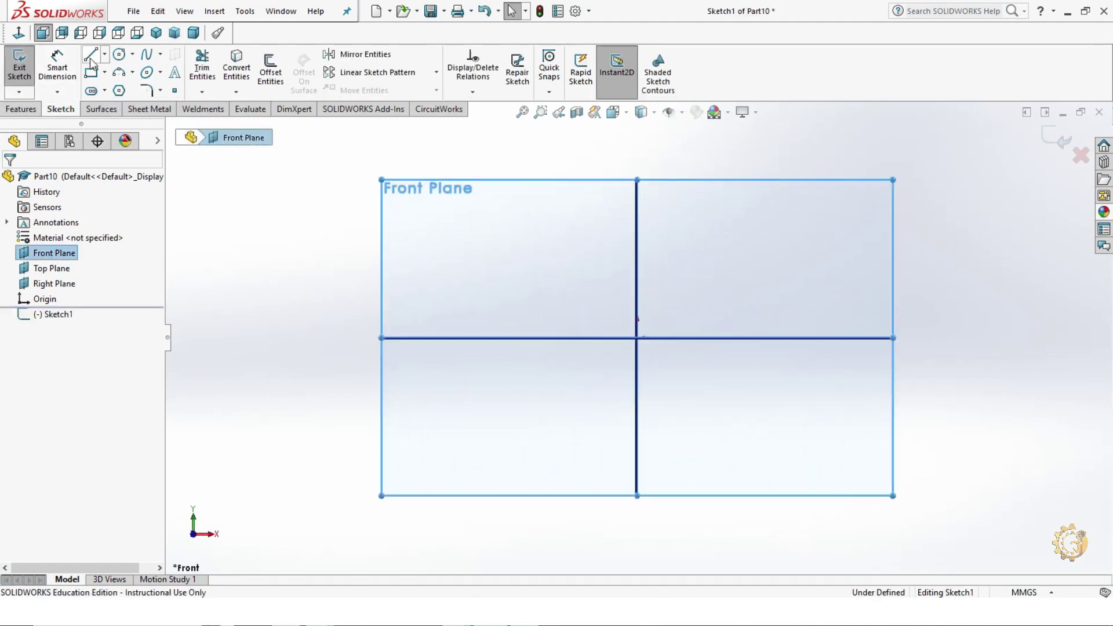
click(670, 121)
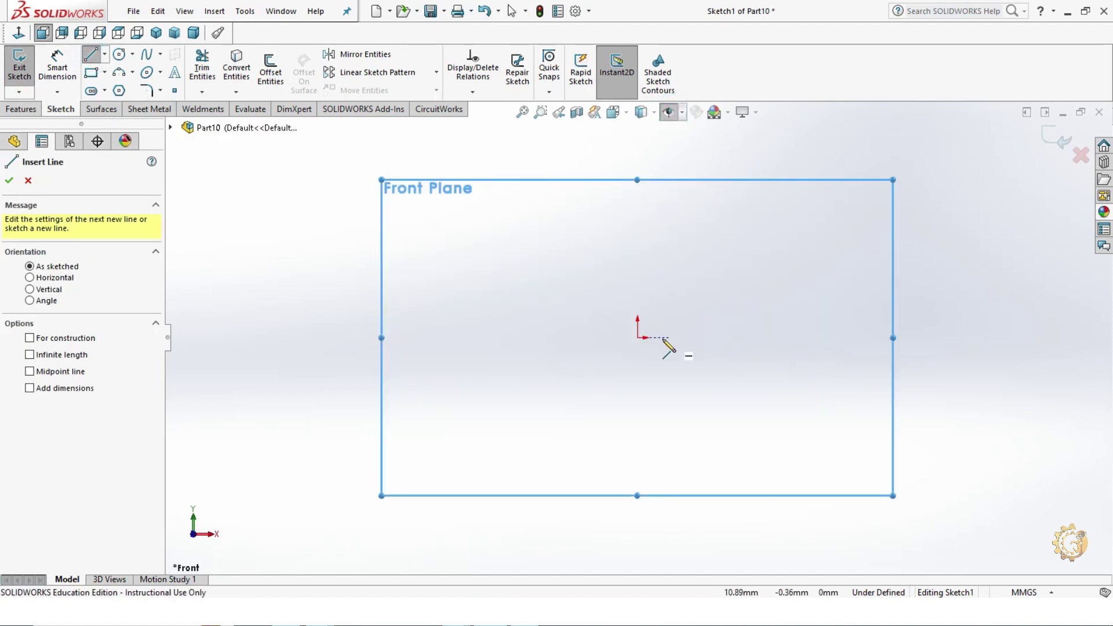
click(638, 338)
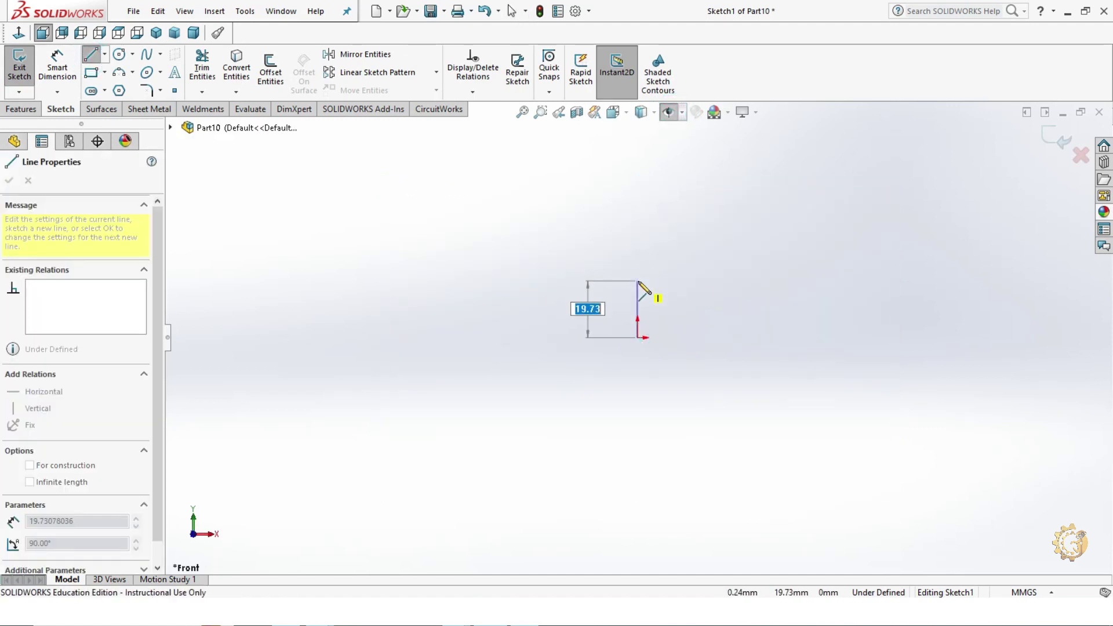
click(638, 297)
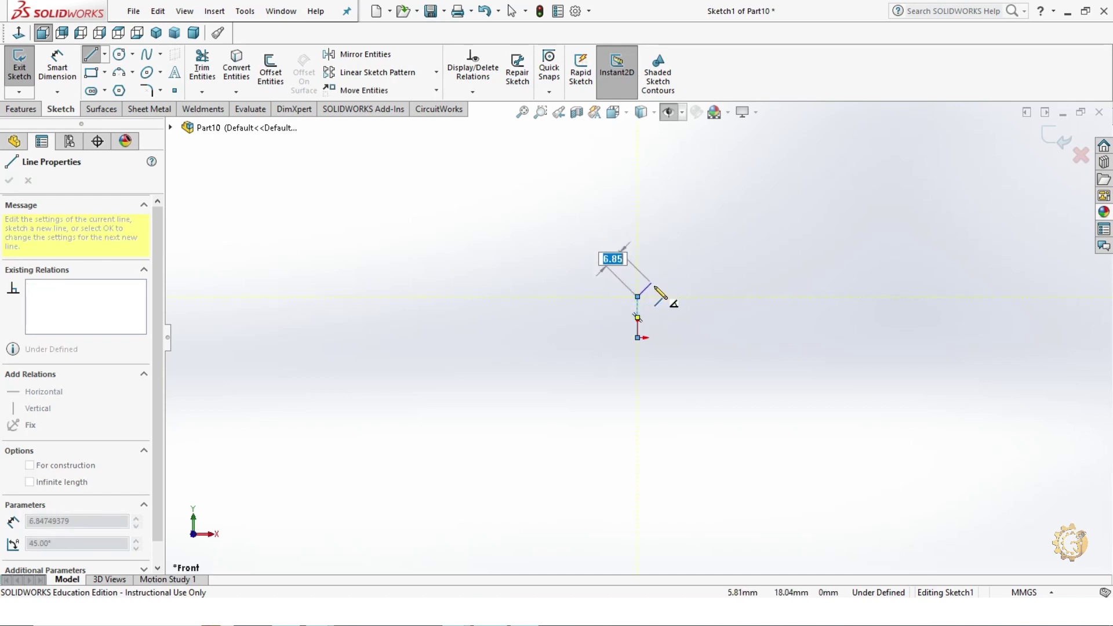
click(652, 283)
click(693, 283)
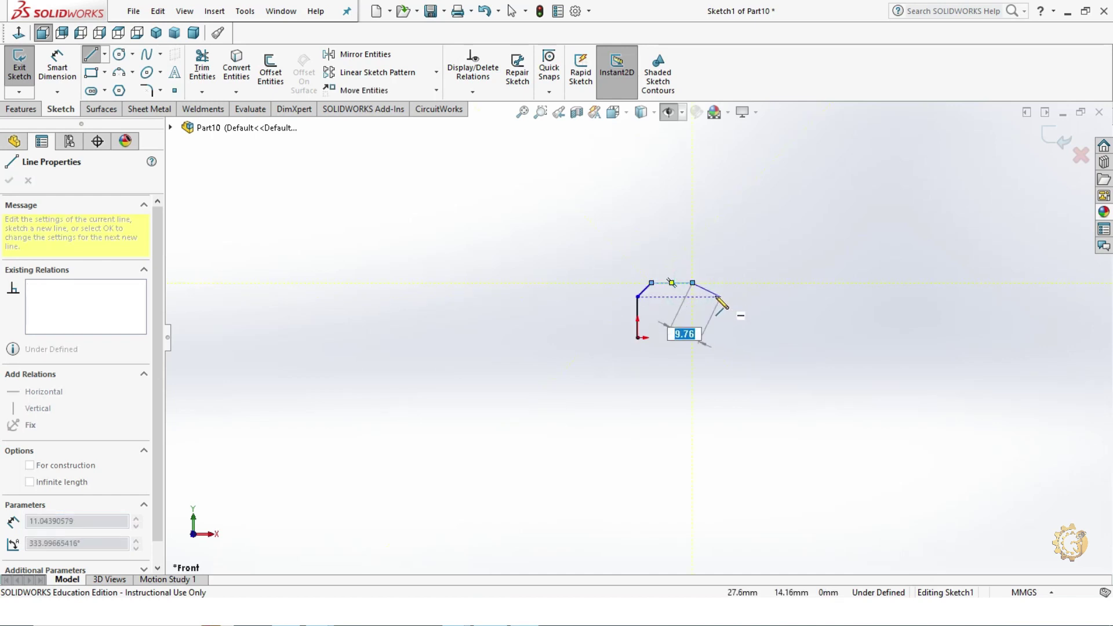
click(713, 297)
click(713, 317)
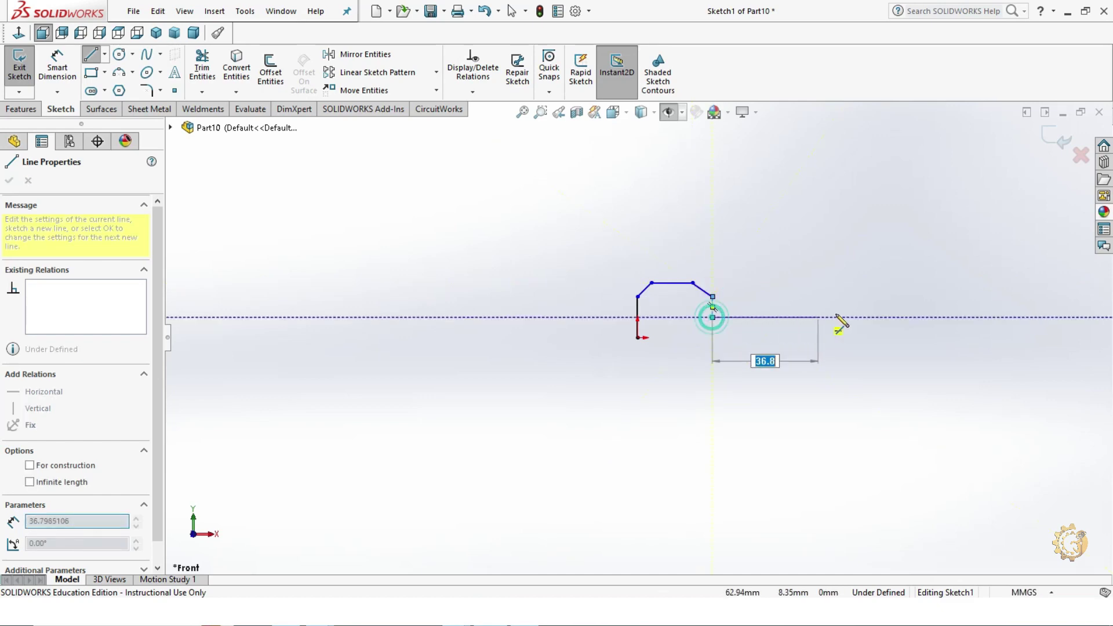
click(899, 318)
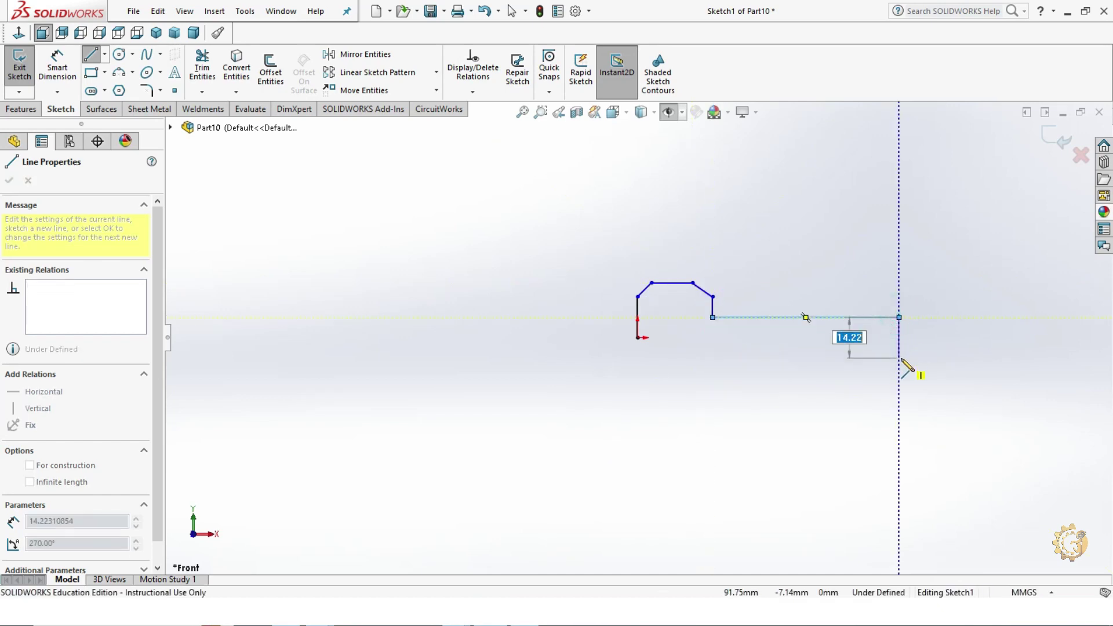
click(899, 337)
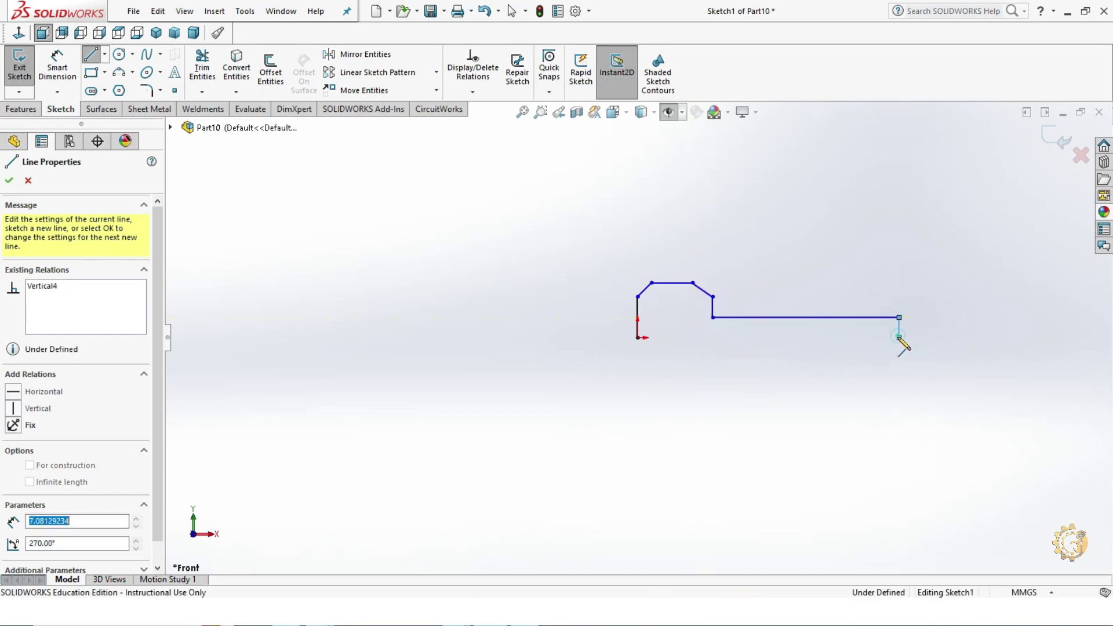
click(638, 338)
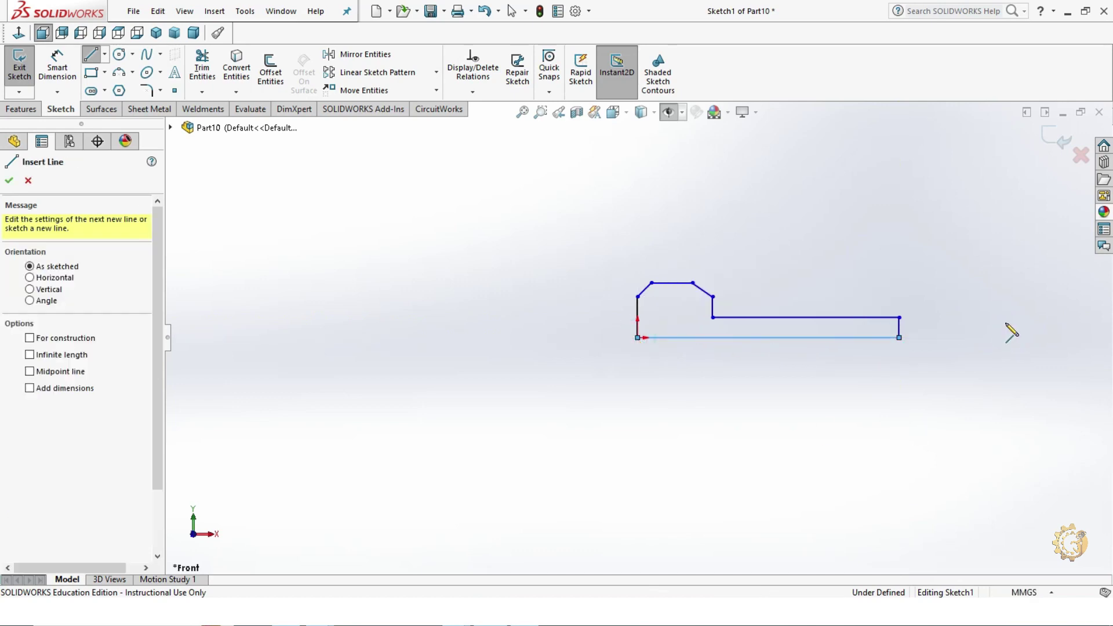
key(Escape)
Dimension the shank's right end edge to 8 mm.
key(f)
key(d)
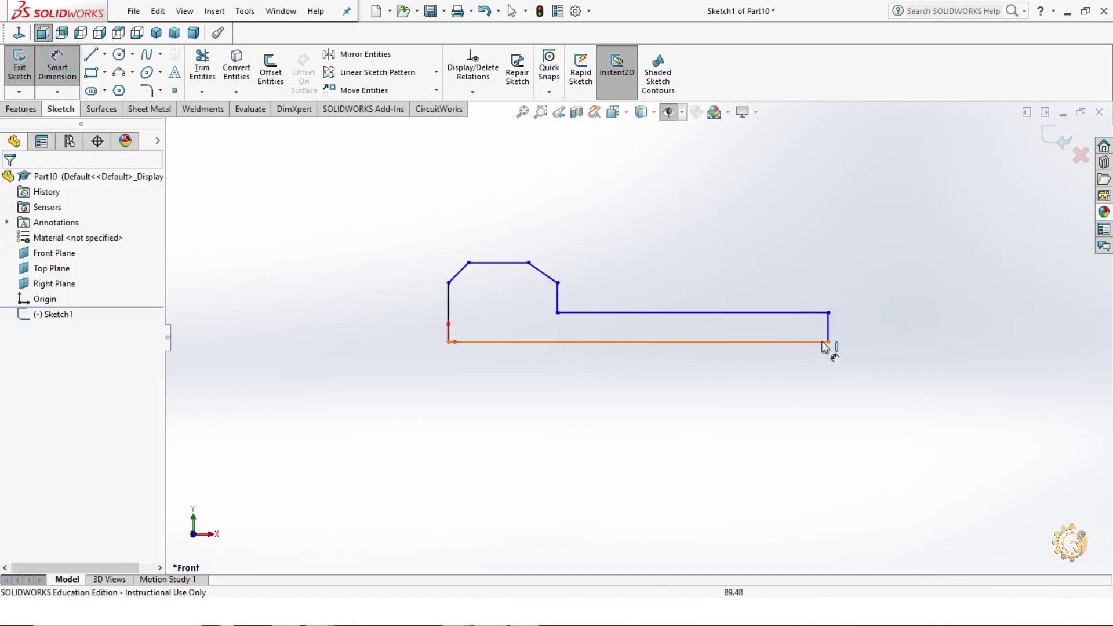
click(829, 331)
click(868, 330)
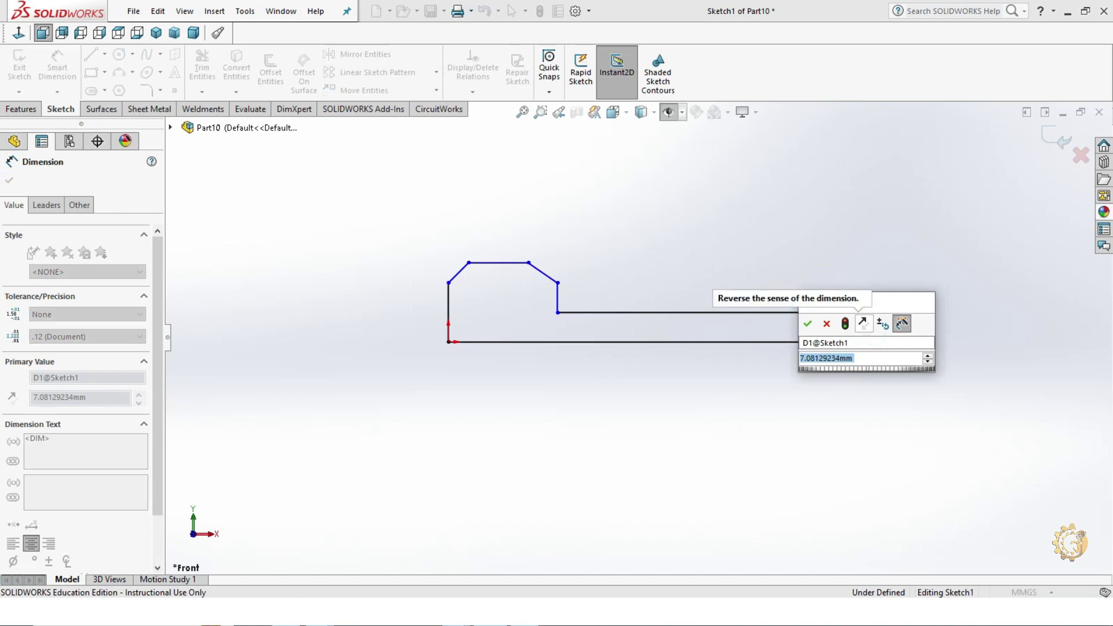
text(8)
key(Return)
key(Escape)
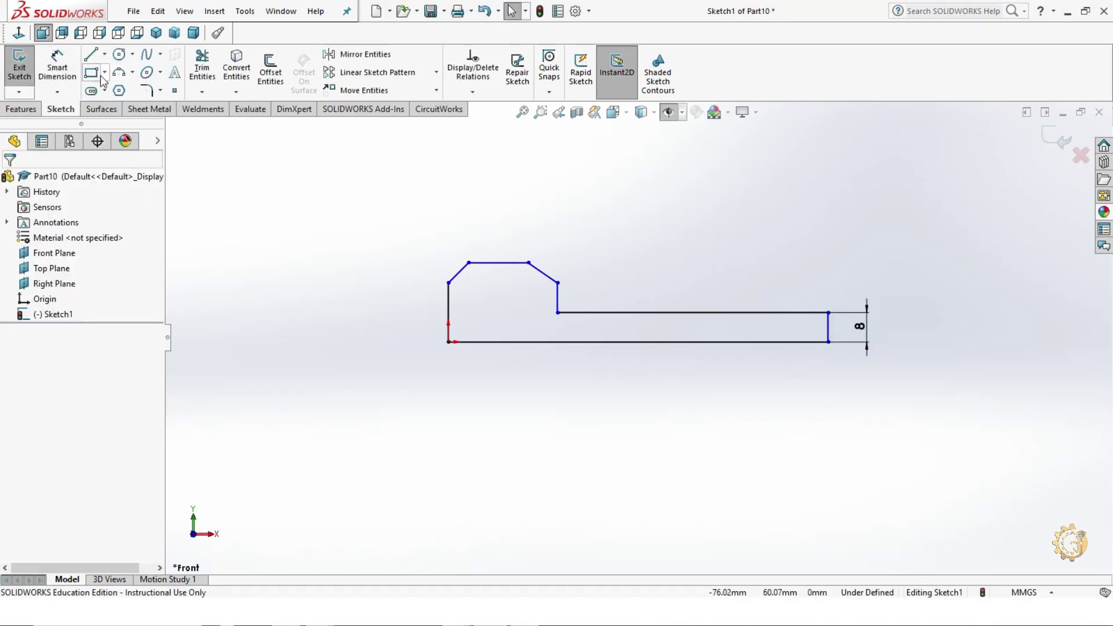
Dimension the head height to 13 mm.
key(d)
click(490, 262)
click(487, 346)
click(405, 318)
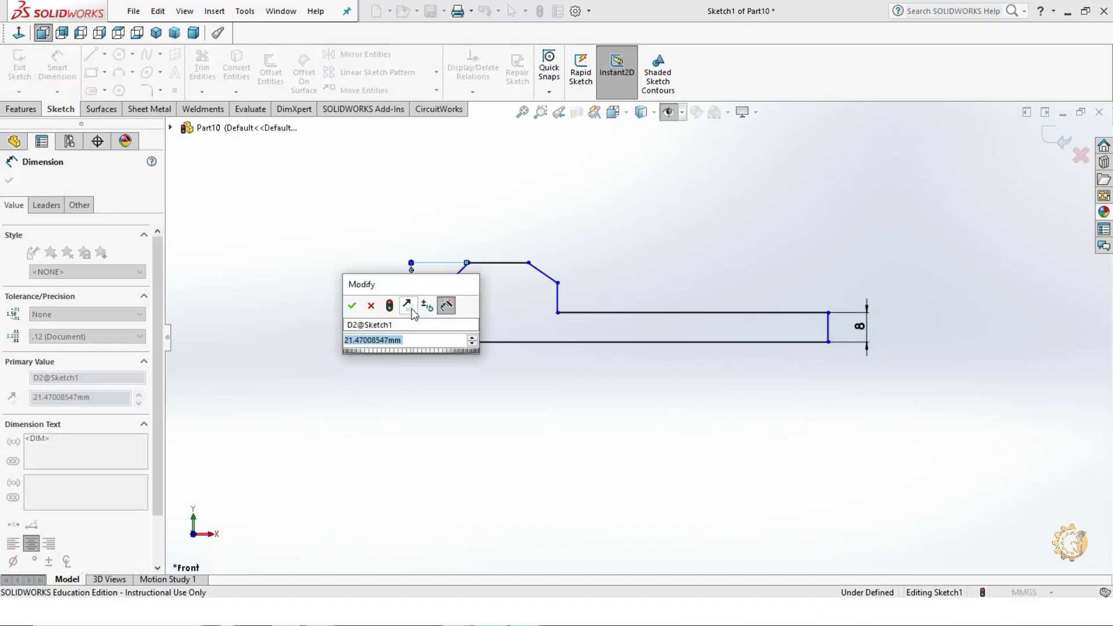
text(13)
key(Return)
key(Escape)
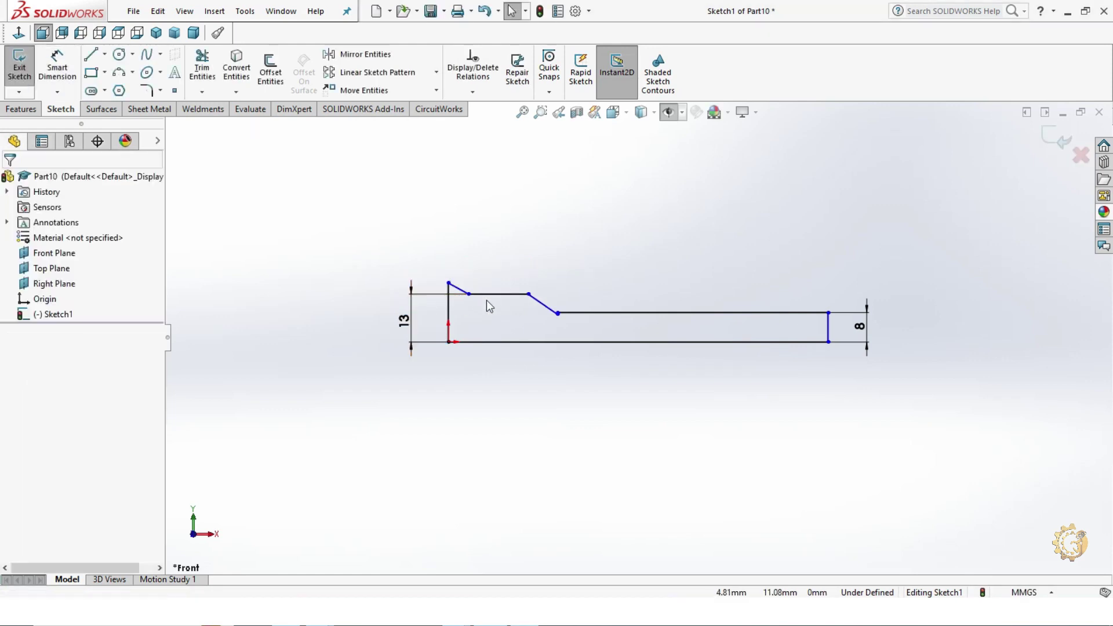
Drag the head's chamfer corner points into place on the left and right.
drag(449, 283, 449, 313)
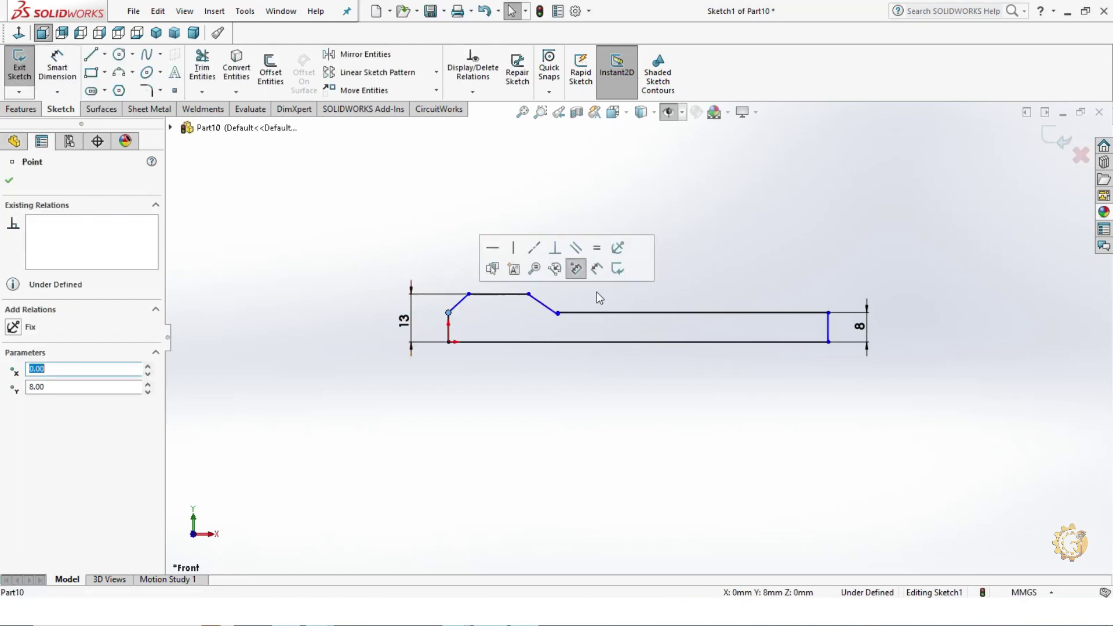
key(Escape)
drag(558, 314, 562, 291)
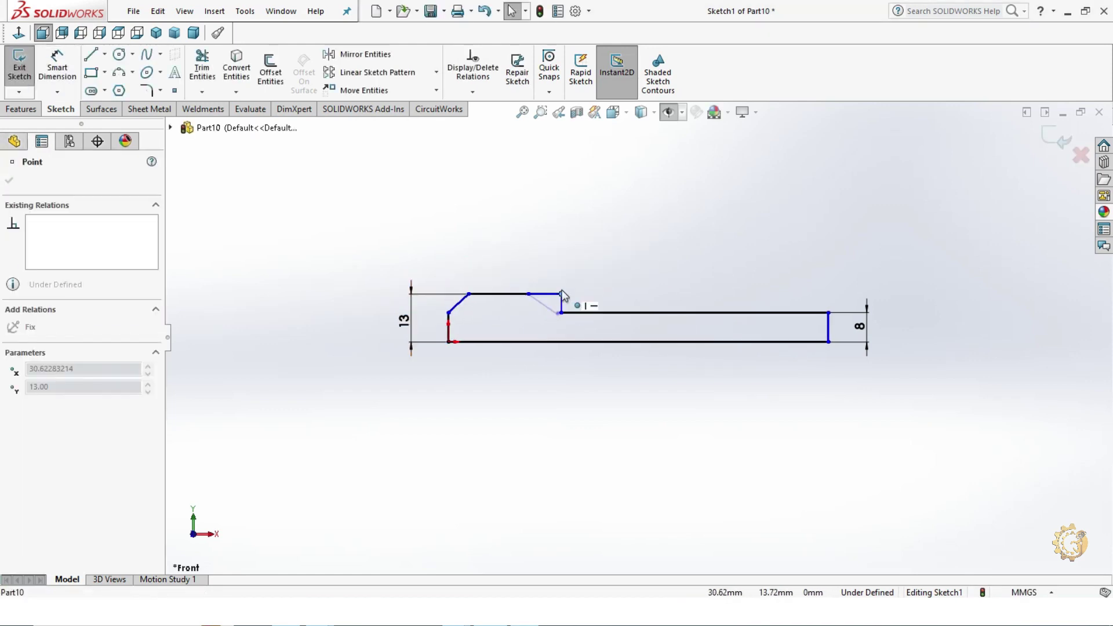
click(595, 298)
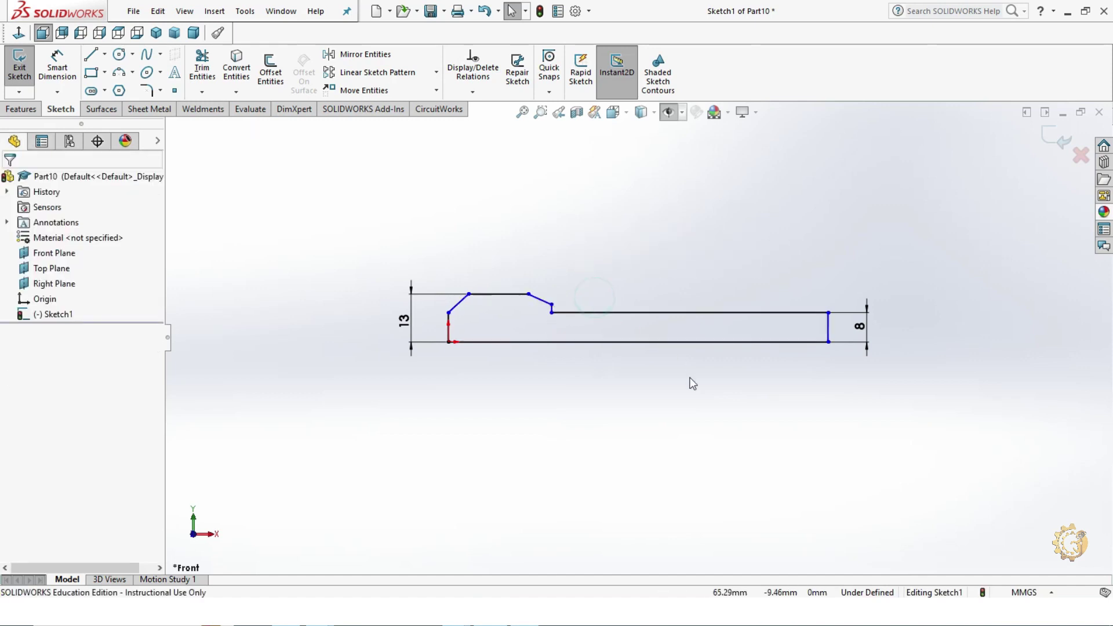
Dimension the head length to 16 mm.
click(58, 64)
click(448, 327)
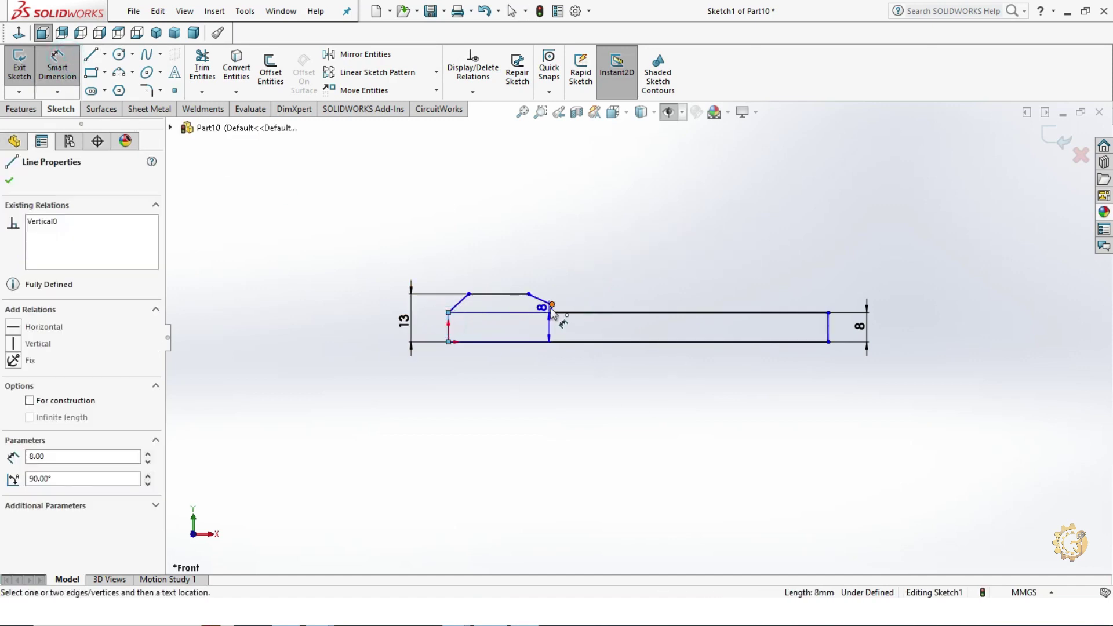
click(552, 312)
click(525, 221)
text(16)
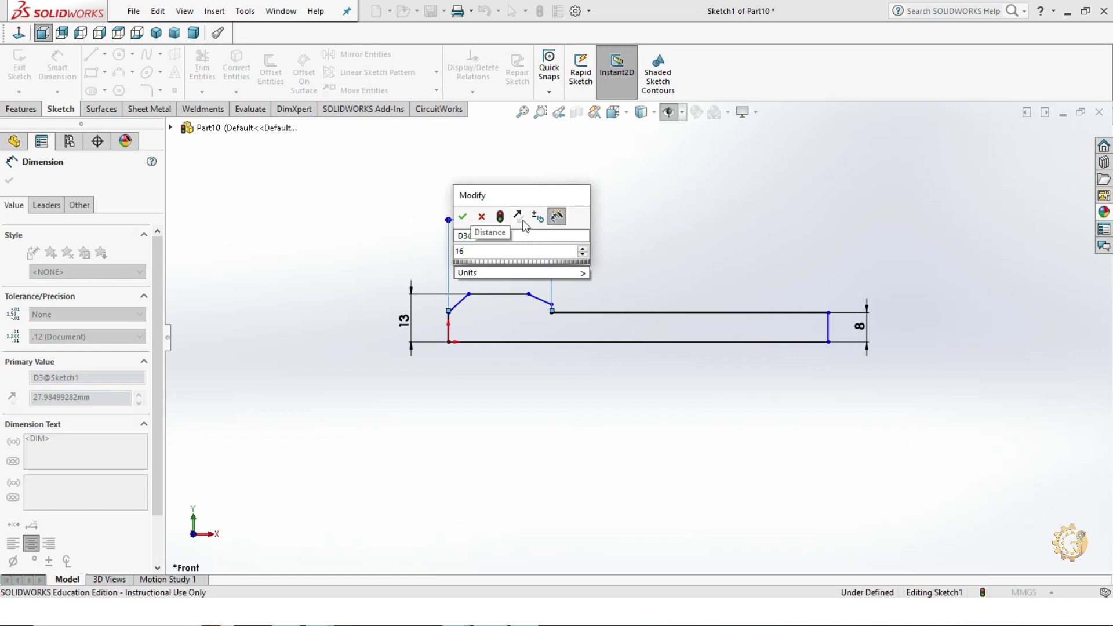
key(Return)
key(Escape)
click(496, 294)
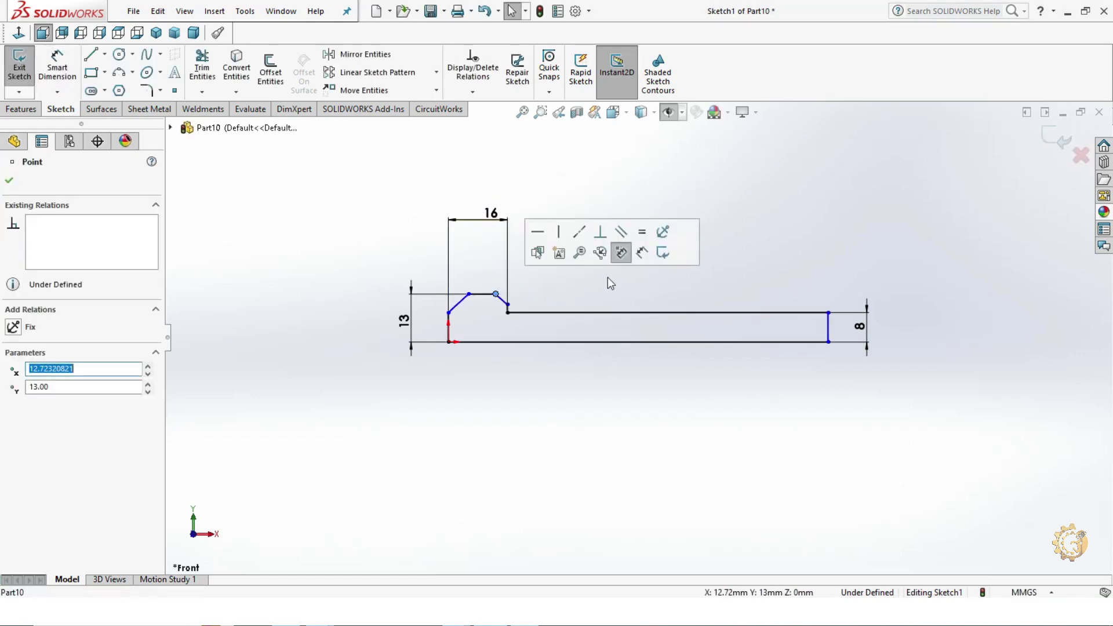
key(Escape)
Set both head chamfer widths to 1 mm.
click(60, 64)
click(448, 313)
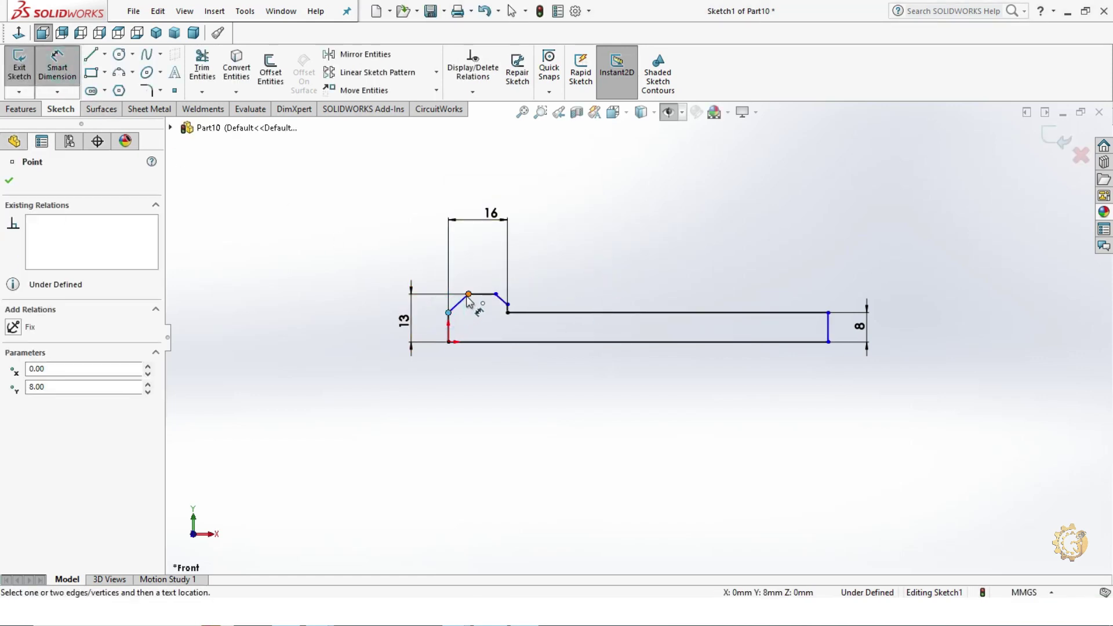
click(469, 294)
click(464, 268)
text(1)
key(Return)
click(572, 286)
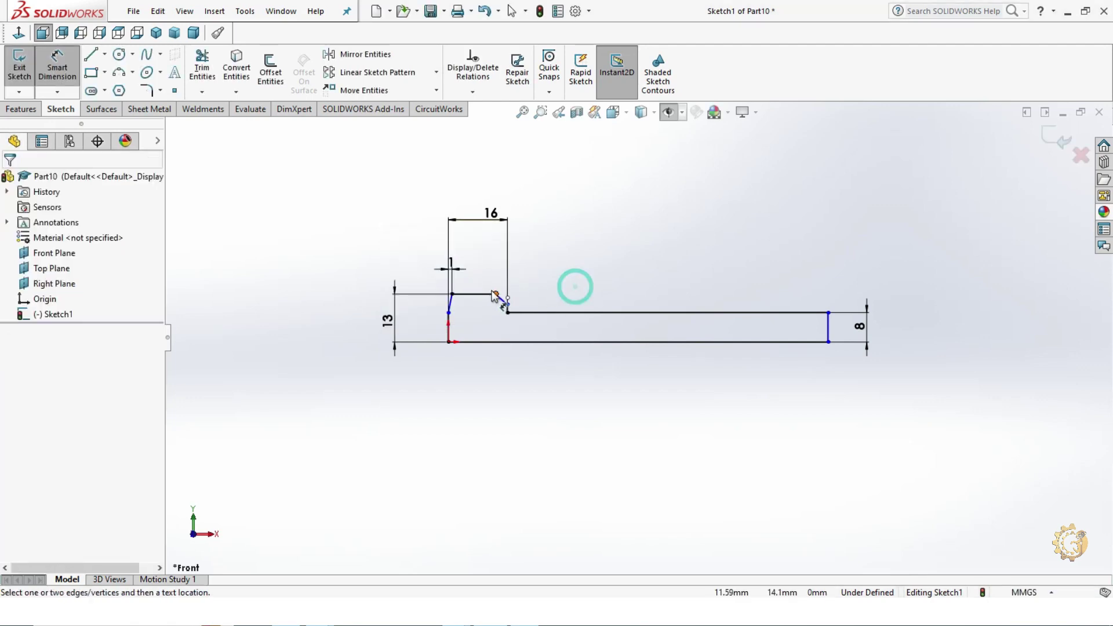
click(507, 304)
click(498, 270)
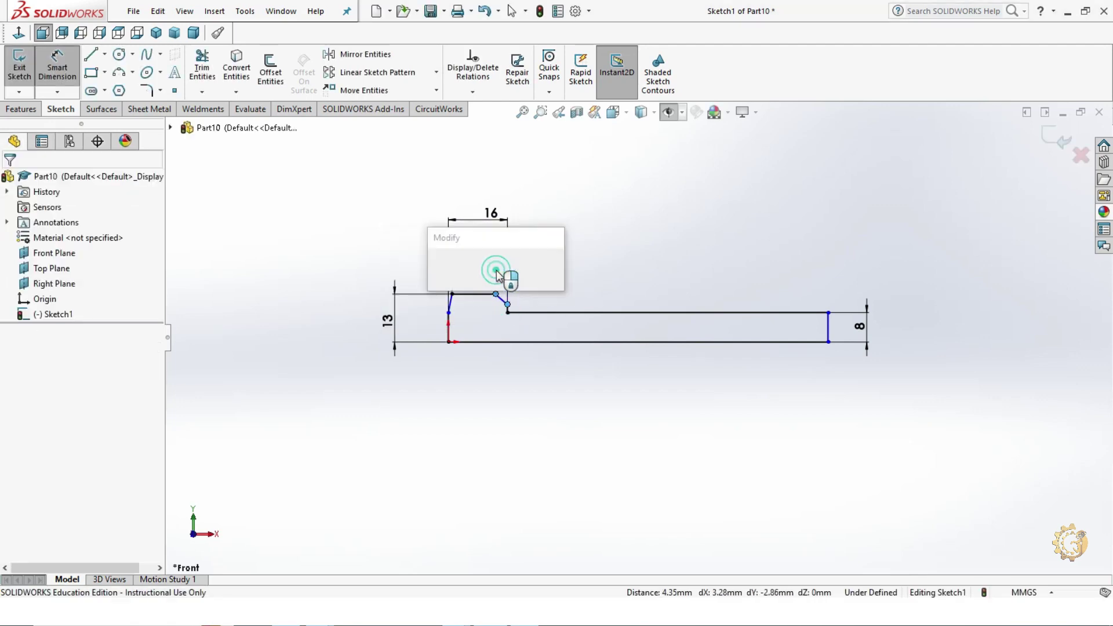
text(1)
key(Return)
click(488, 303)
scroll(488, 303, up, 1)
scroll(486, 299, up, 2)
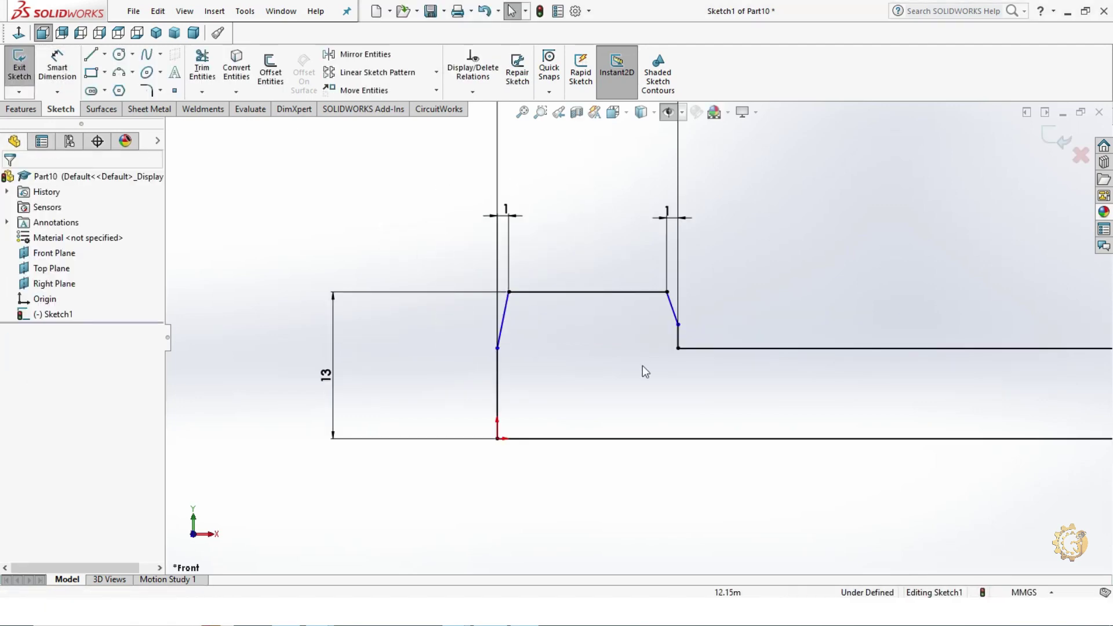
Dimension the left chamfer angle to 150°.
click(57, 64)
click(504, 316)
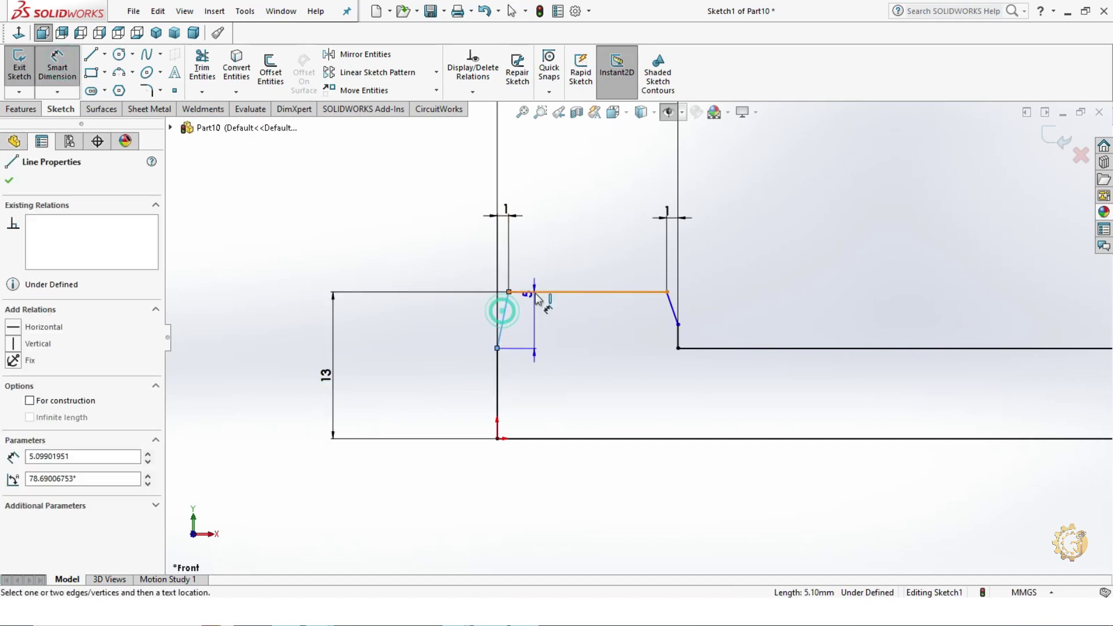
click(537, 291)
click(526, 324)
text(150)
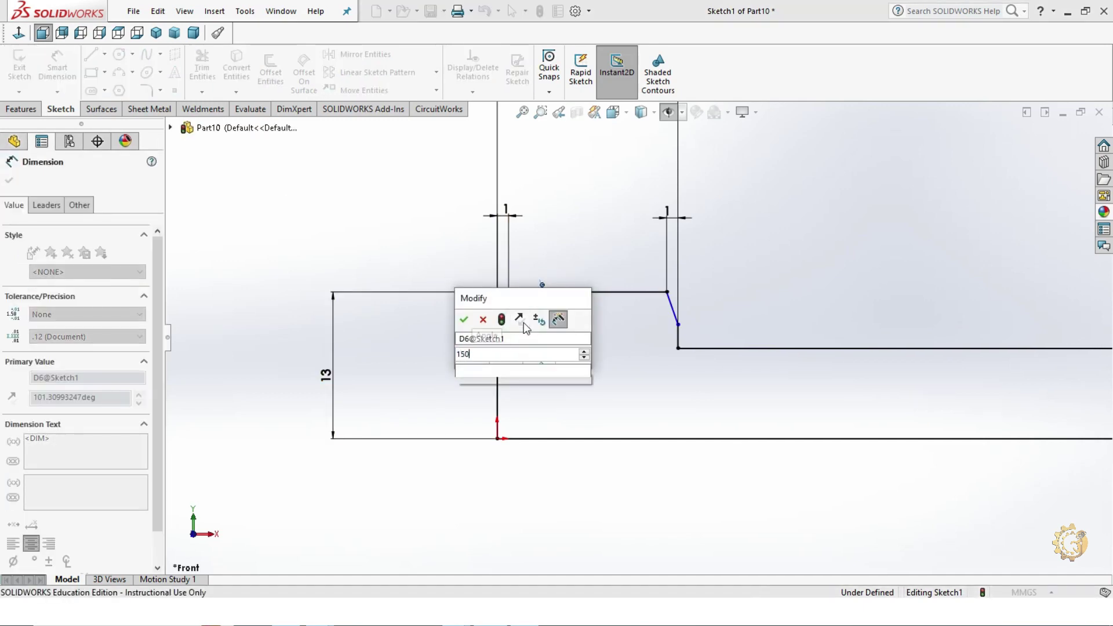
key(Return)
key(Escape)
Dimension the right chamfer angle to 150°.
click(633, 293)
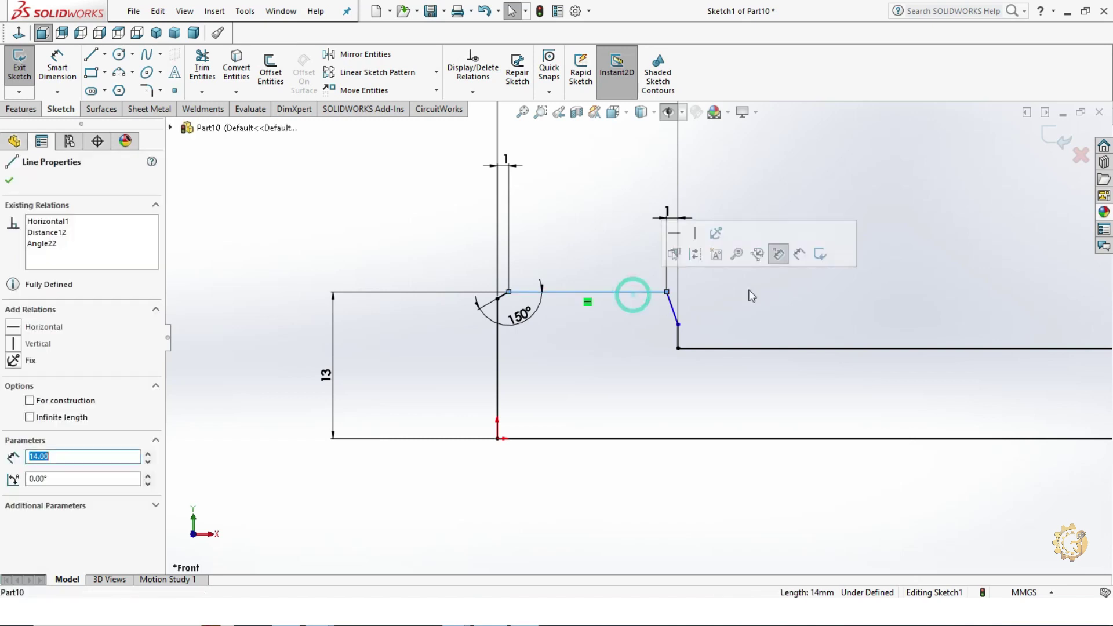
click(801, 255)
click(673, 307)
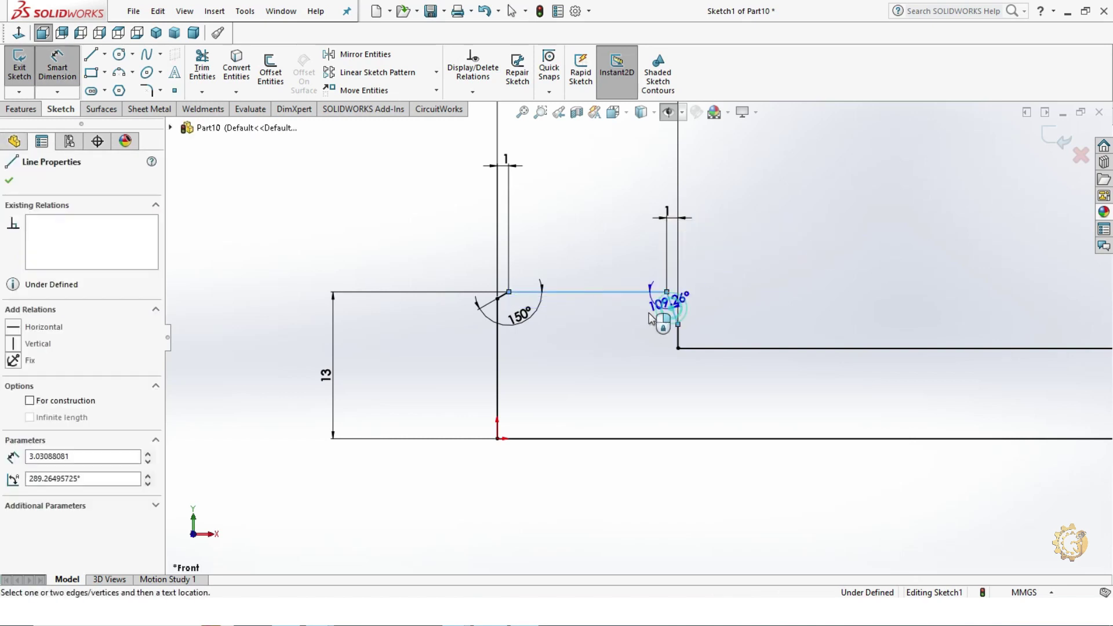
click(652, 321)
text(150)
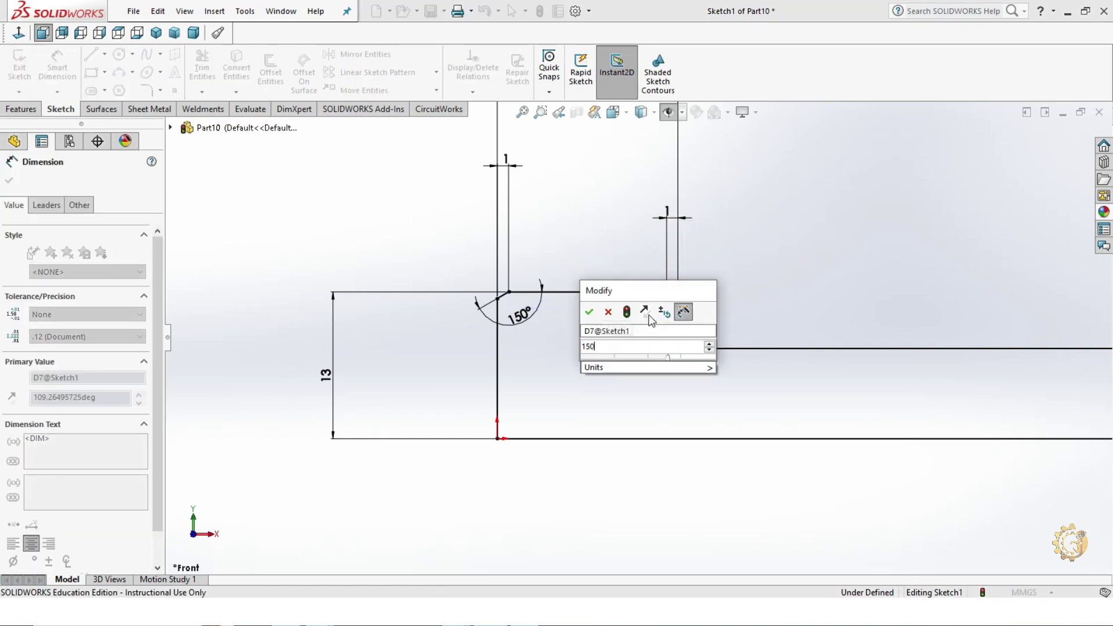
key(Return)
click(765, 306)
scroll(763, 298, up, 2)
scroll(763, 298, up, 2)
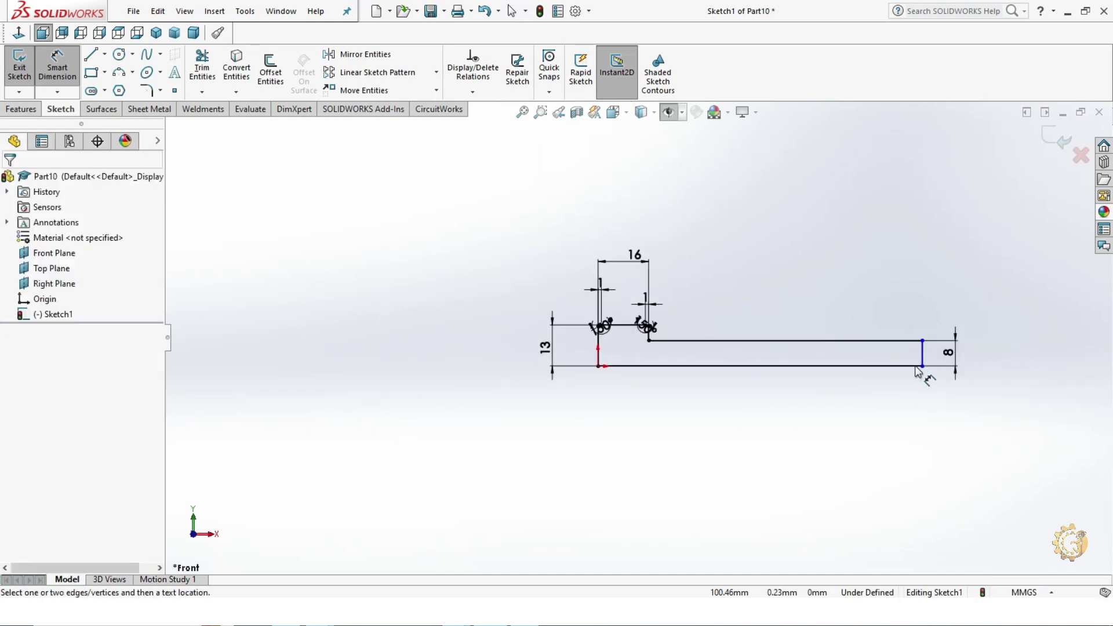
scroll(812, 334, up, 2)
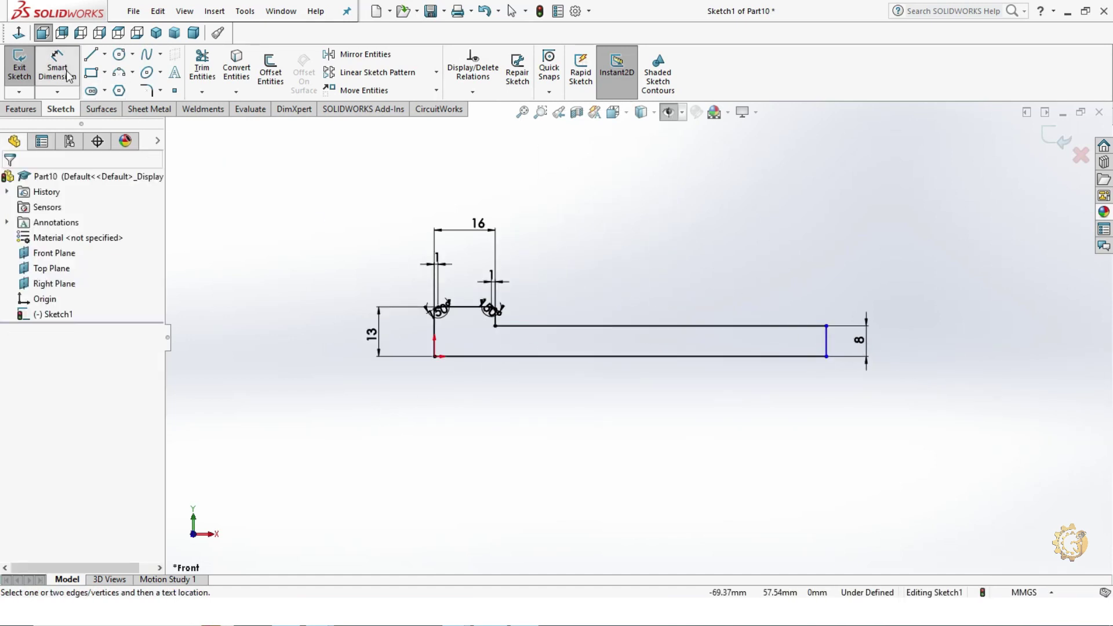
click(68, 73)
Dimension the shank's top line to 64 mm, fully defining the sketch.
click(550, 328)
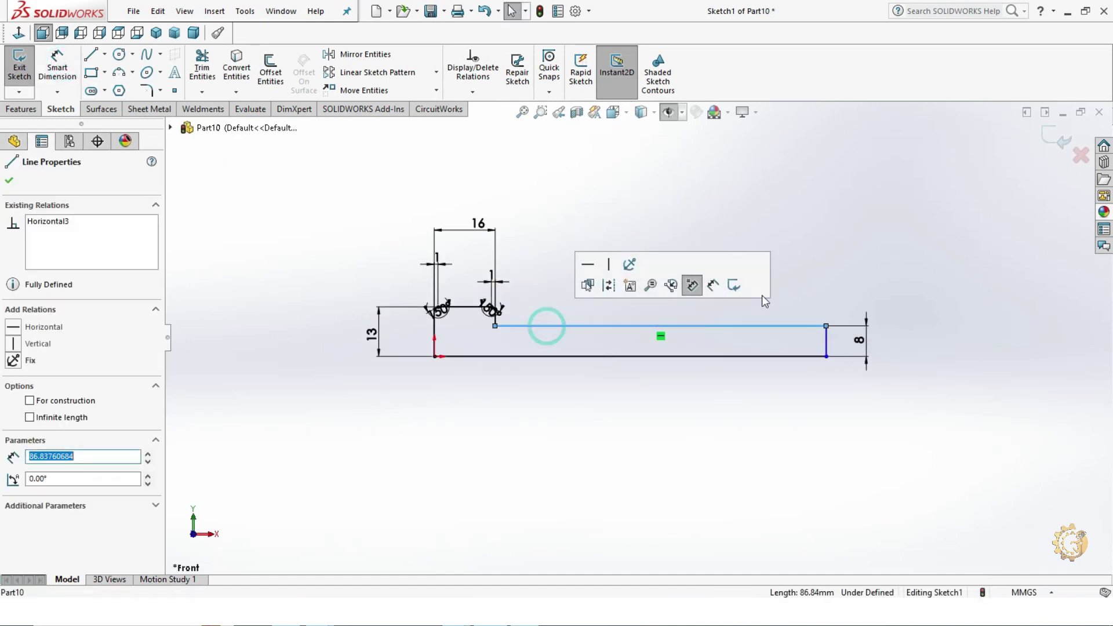
click(691, 283)
click(681, 250)
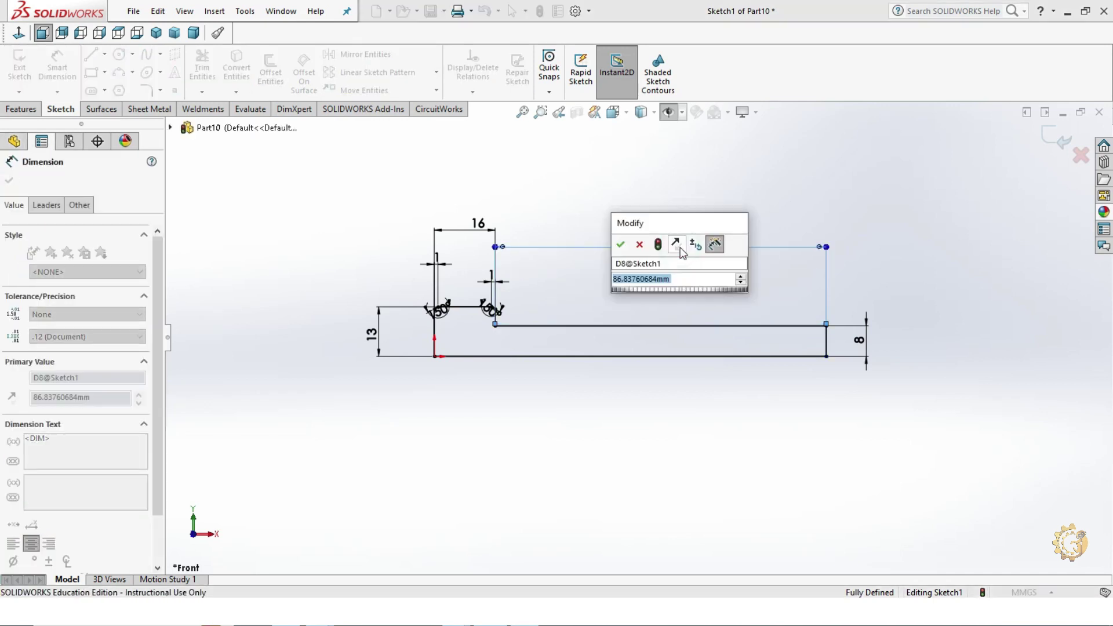
text(64)
key(Return)
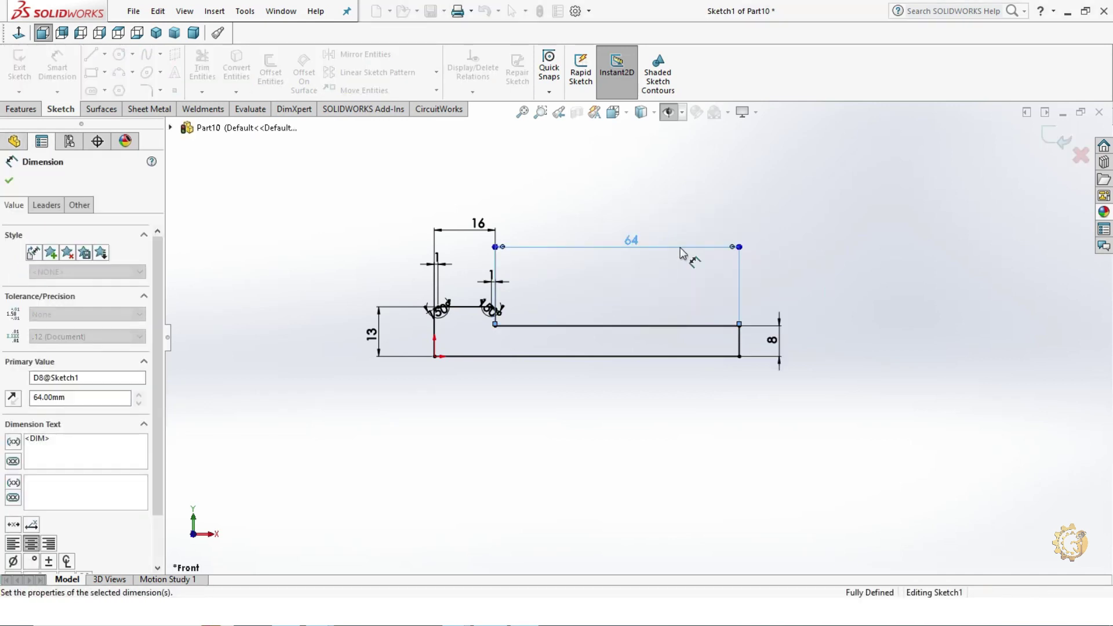
scroll(560, 332, down, 5)
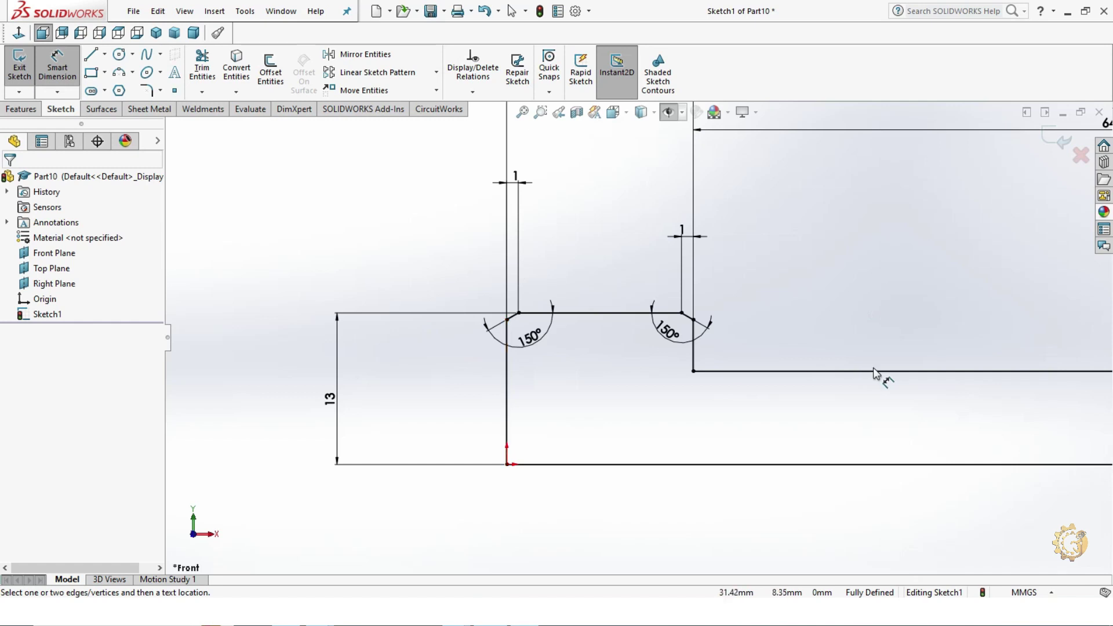
scroll(1010, 372, up, 3)
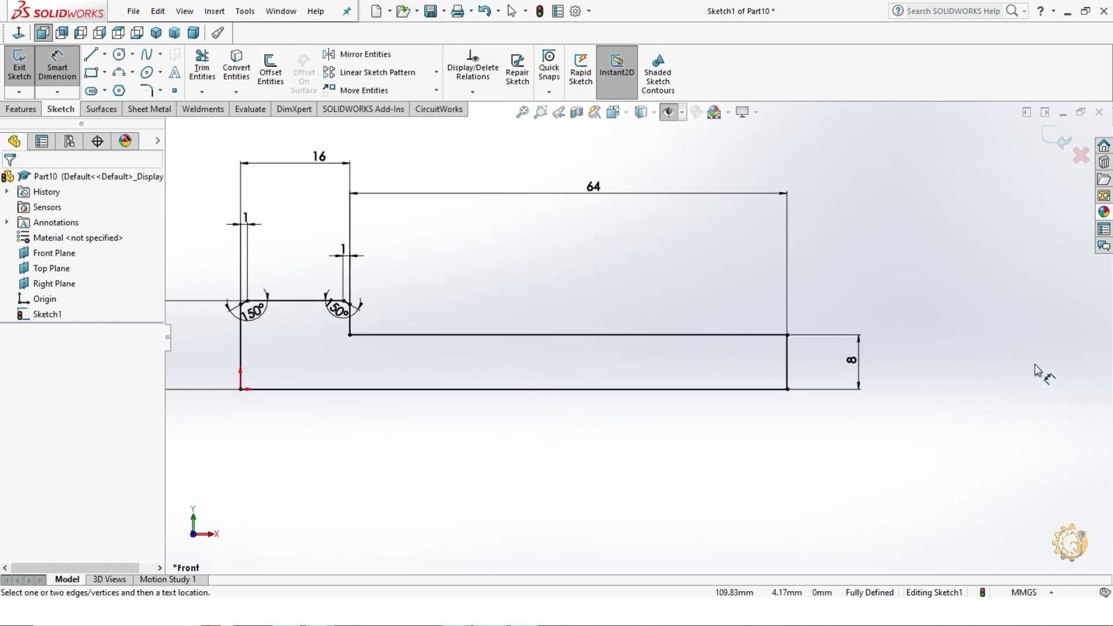
scroll(951, 372, up, 2)
scroll(385, 369, down, 2)
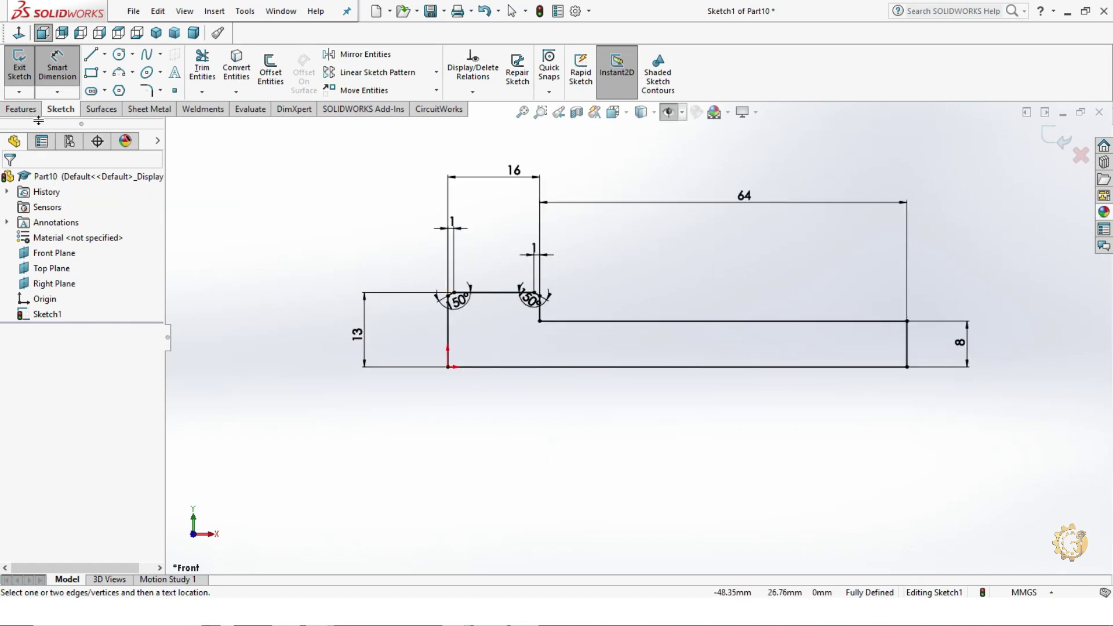
click(23, 110)
Revolve the profile 360° about its bottom line into the screw's head and shank.
click(68, 79)
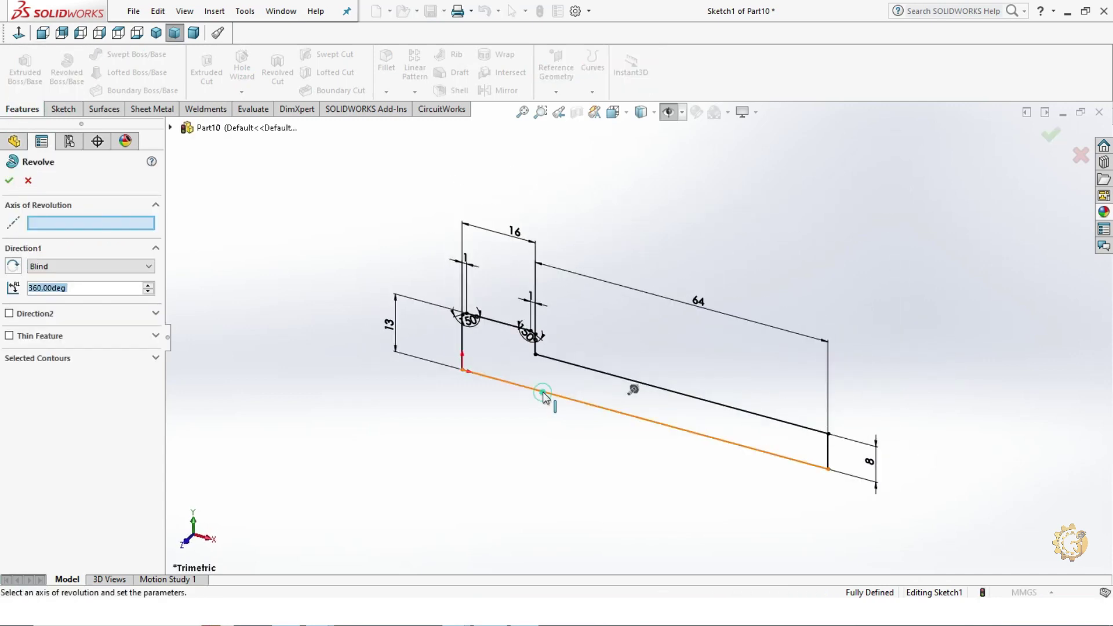
click(543, 394)
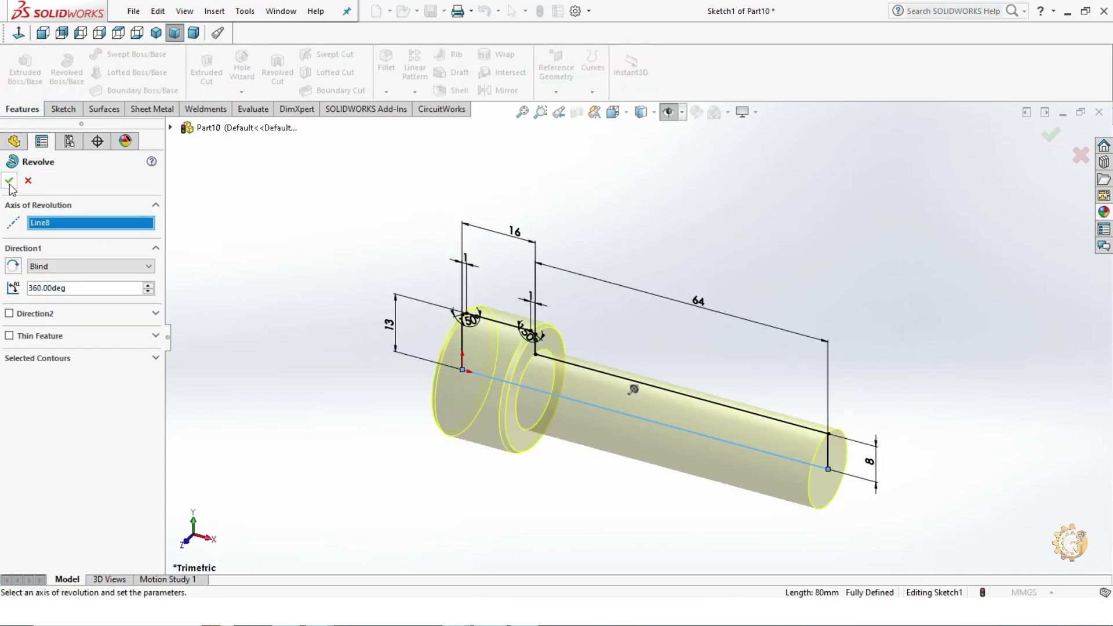
click(319, 409)
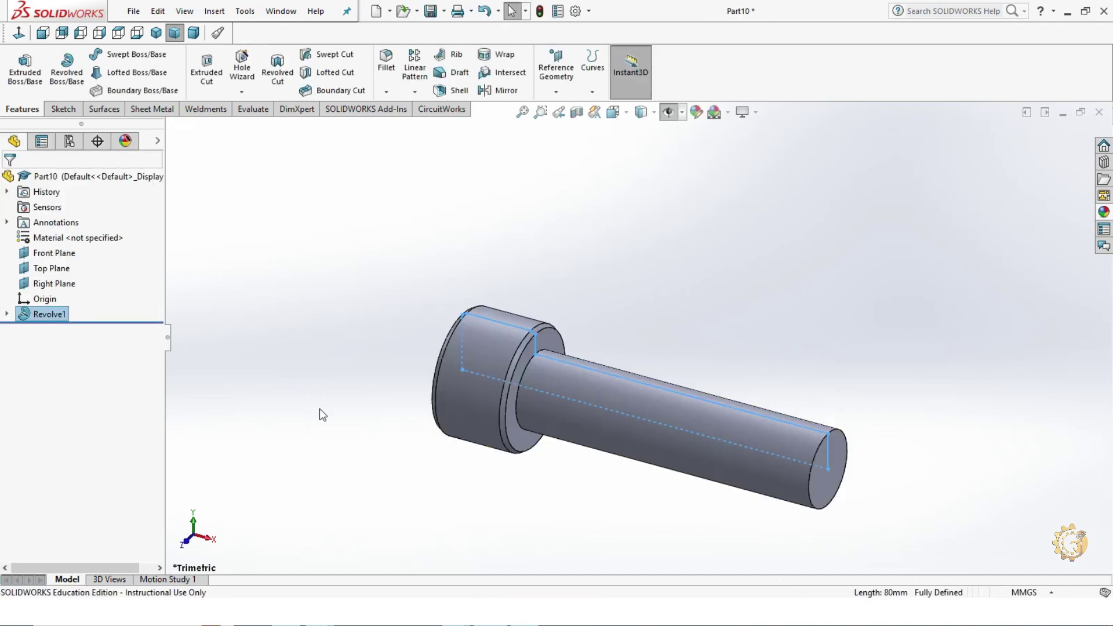
mouse_move(543, 468)
middle_down()
mouse_move(694, 402)
mouse_move(673, 278)
mouse_move(785, 483)
middle_up()
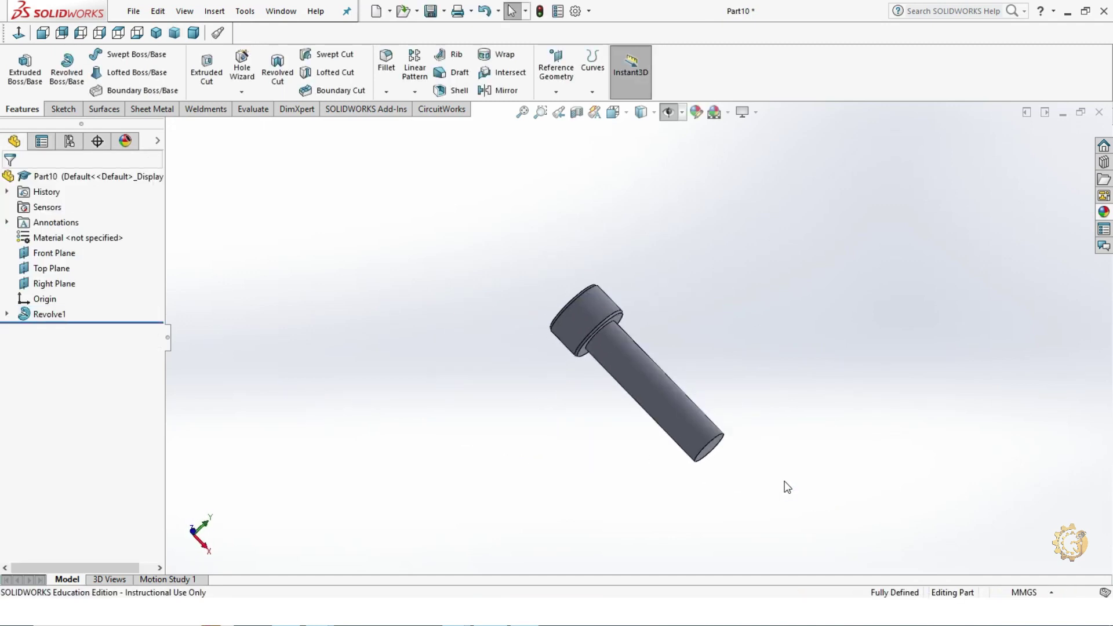
Chamfer the shank's end edge at 1.5 mm by 45°.
click(386, 91)
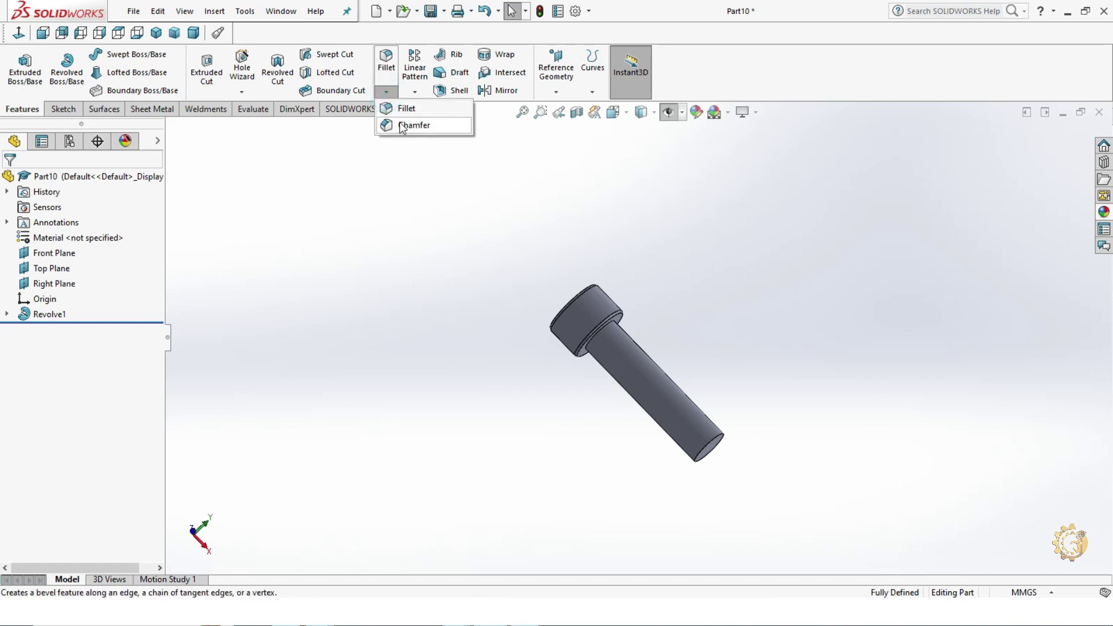
click(401, 122)
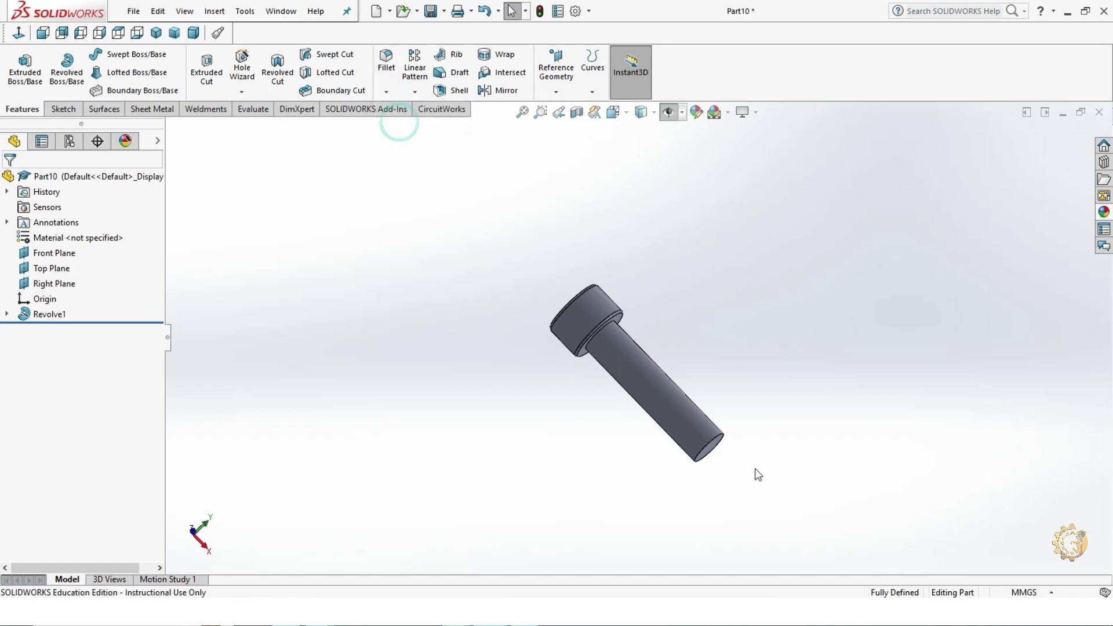
click(709, 432)
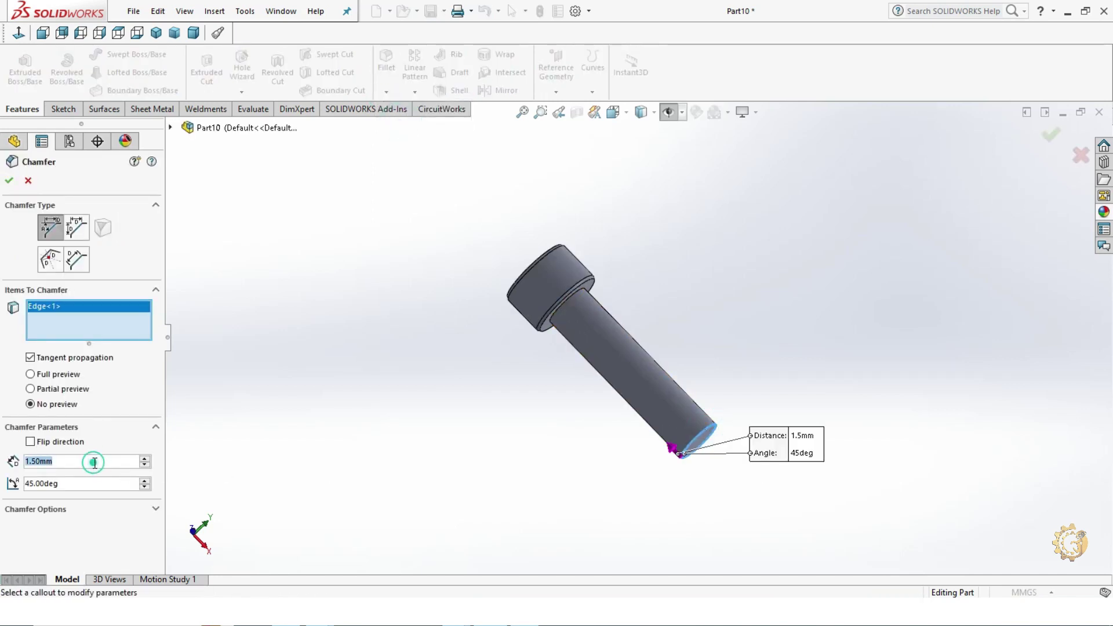
click(13, 184)
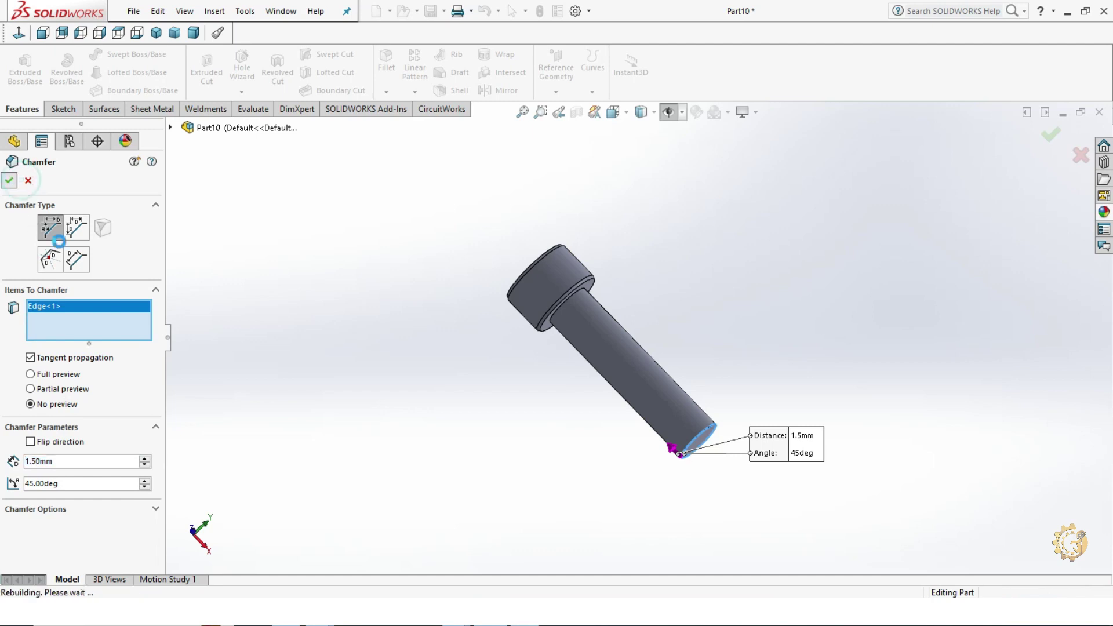
mouse_move(559, 480)
middle_down()
mouse_move(741, 412)
mouse_move(751, 385)
middle_up()
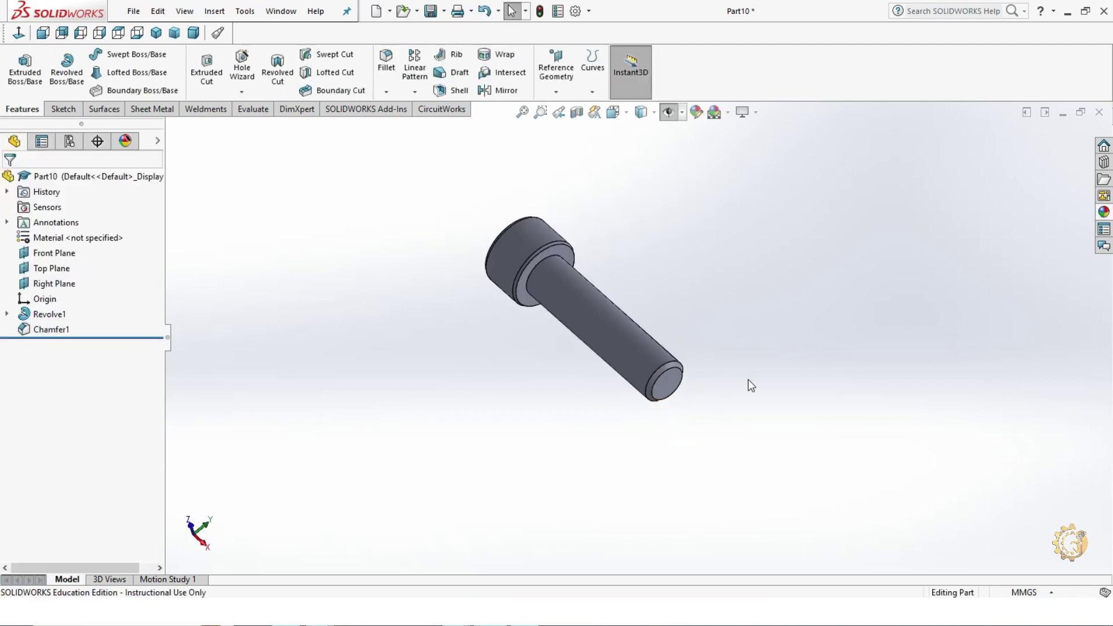
click(668, 382)
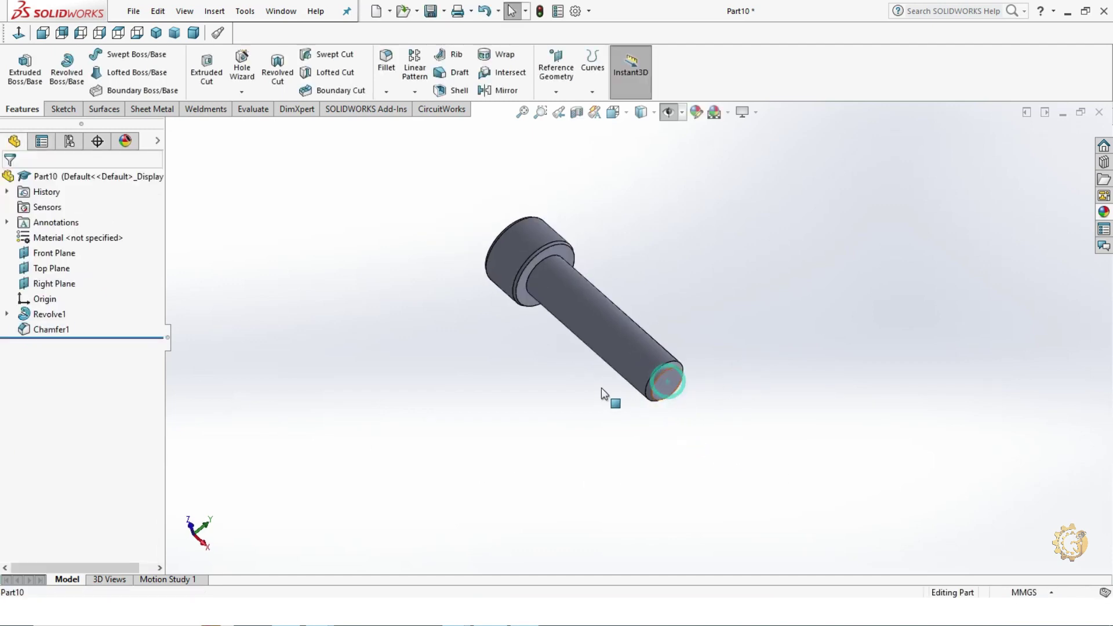
Start a sketch on the shank's end face, viewed normal to it.
click(55, 118)
click(15, 63)
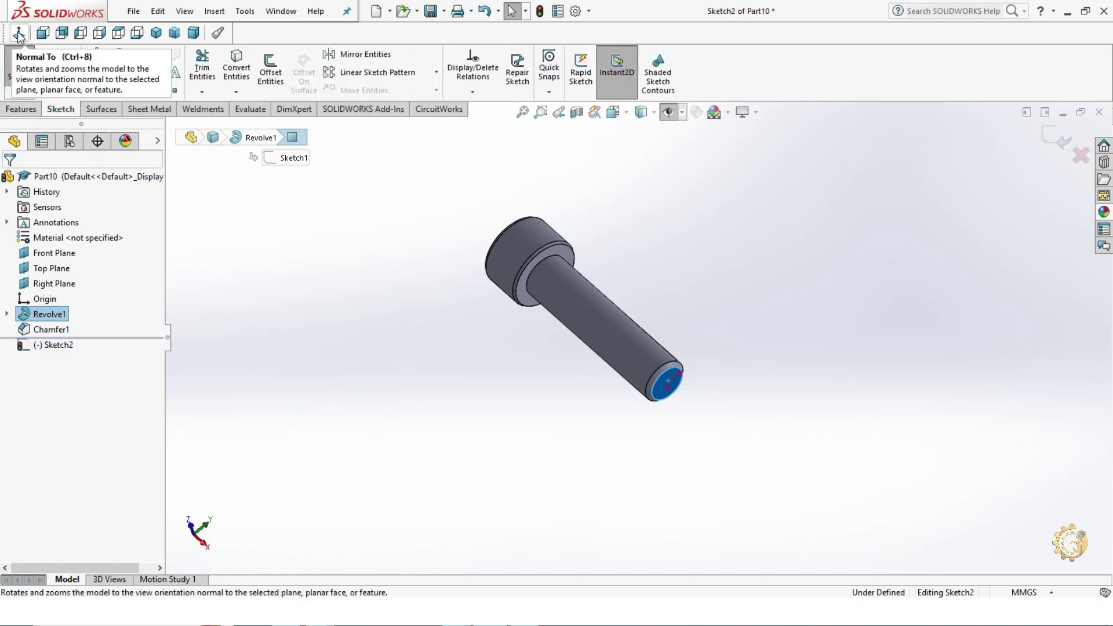
click(19, 33)
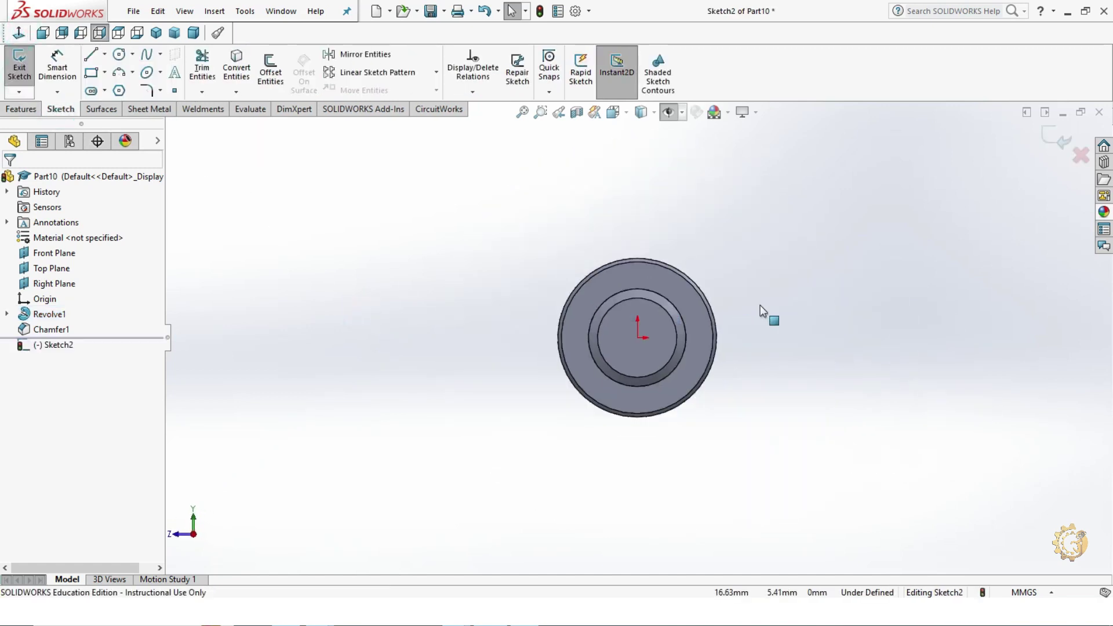
mouse_move(762, 311)
middle_down()
mouse_move(795, 408)
mouse_move(803, 403)
middle_up()
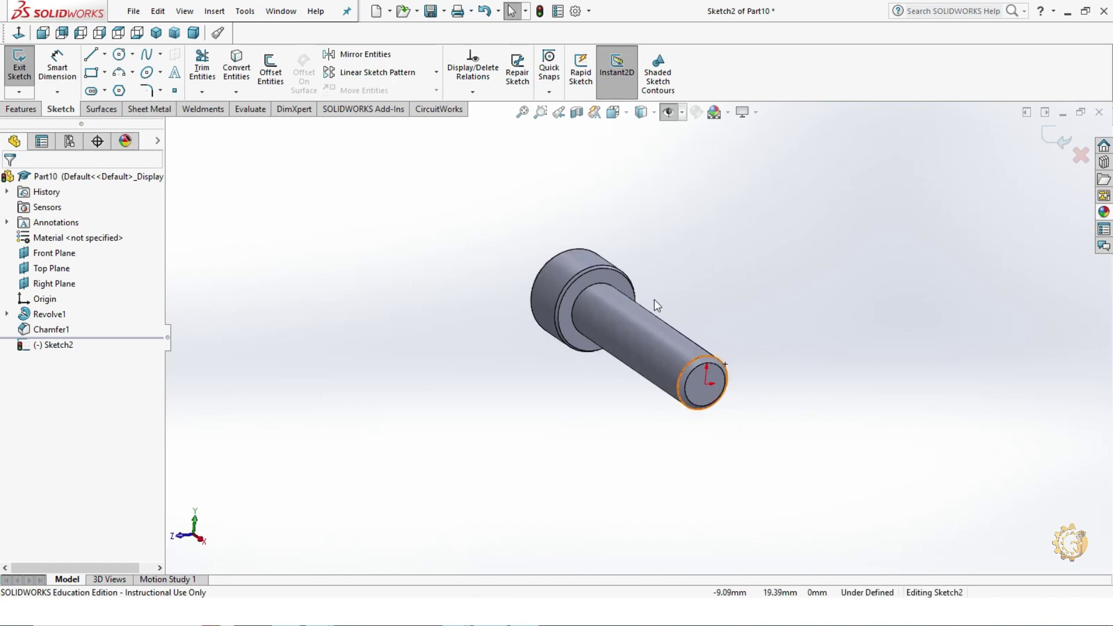
Convert the shank's circular end edge into the sketch and exit Sketch2.
click(239, 65)
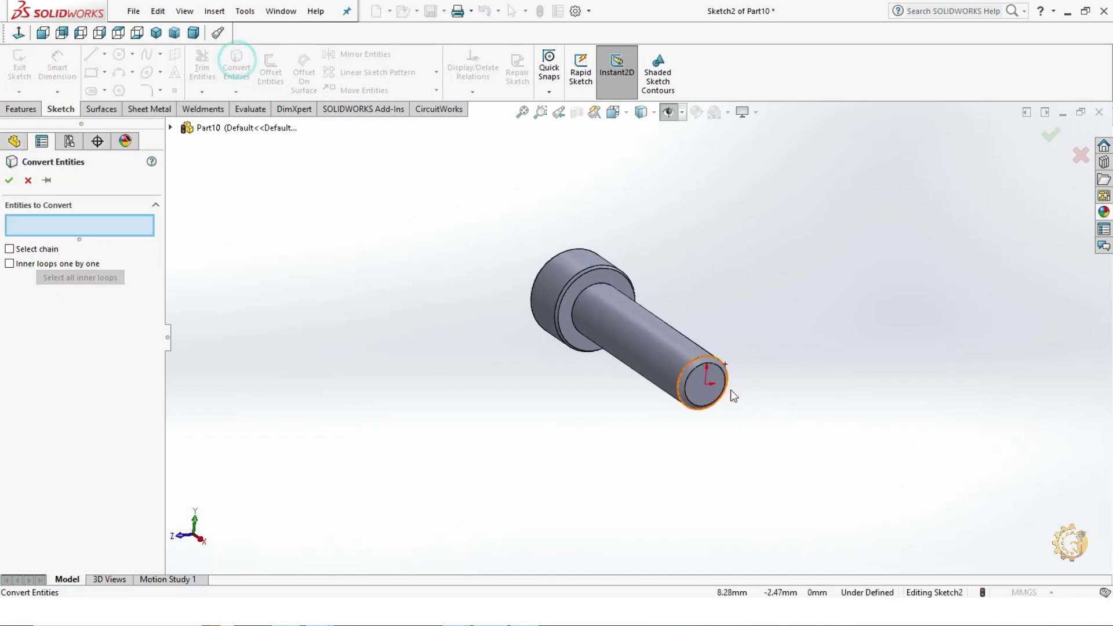
scroll(730, 382, down, 3)
click(685, 348)
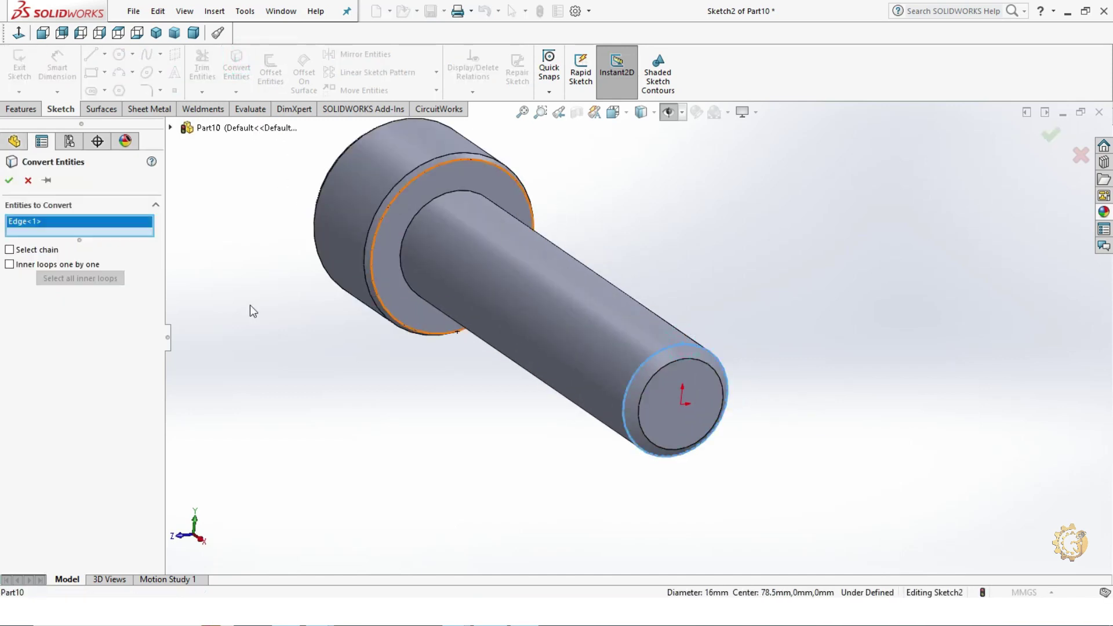
click(9, 180)
scroll(447, 447, up, 3)
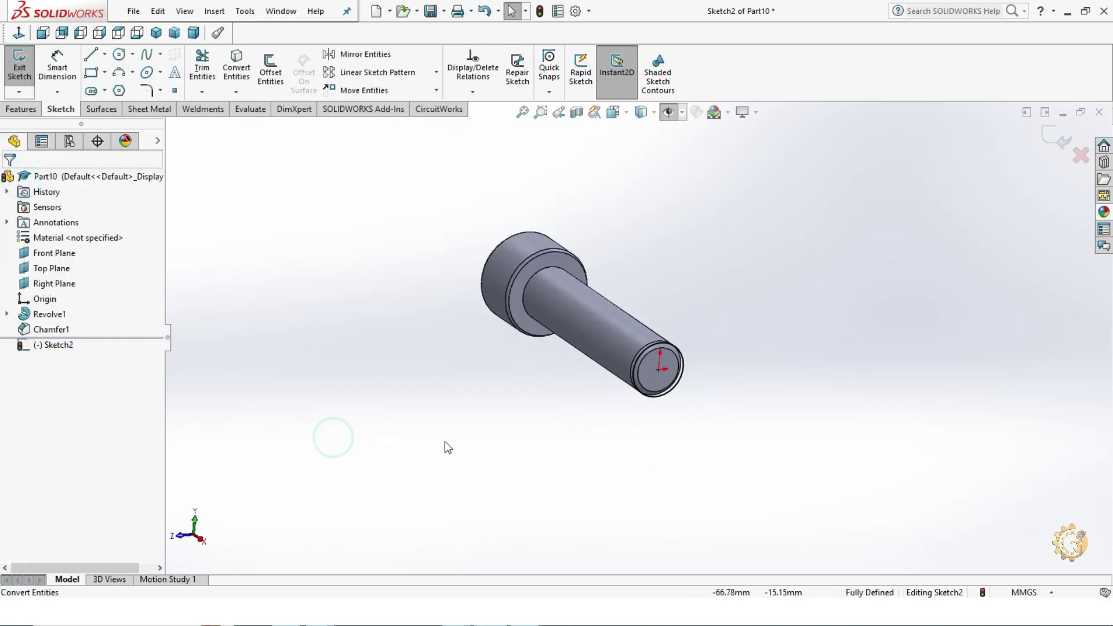
scroll(472, 428, down, 1)
click(666, 114)
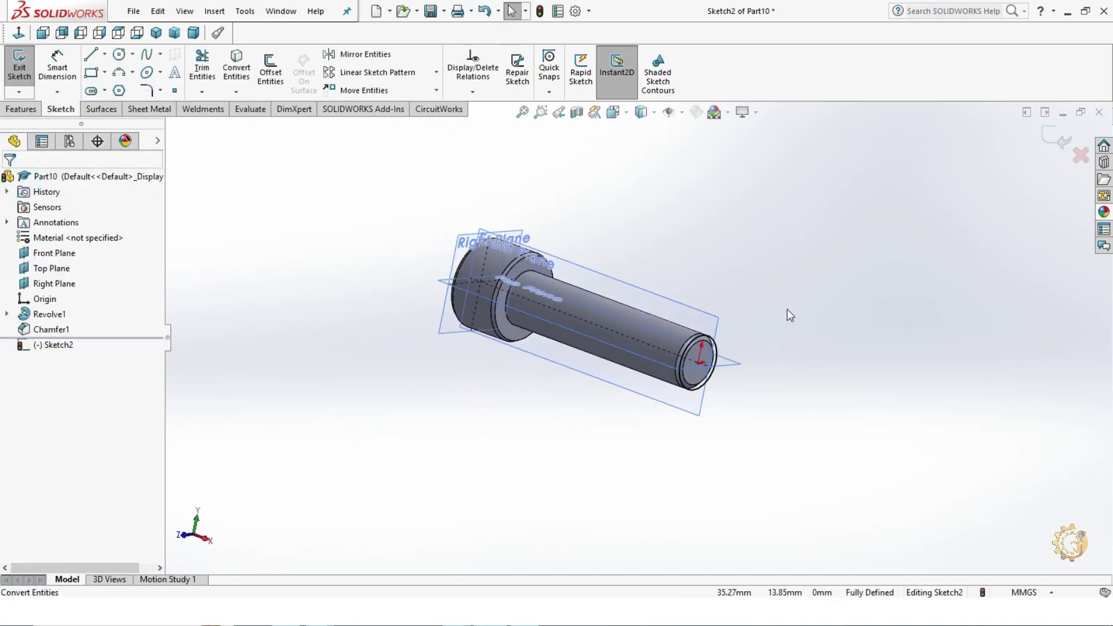
middle_drag(790, 315, 878, 274)
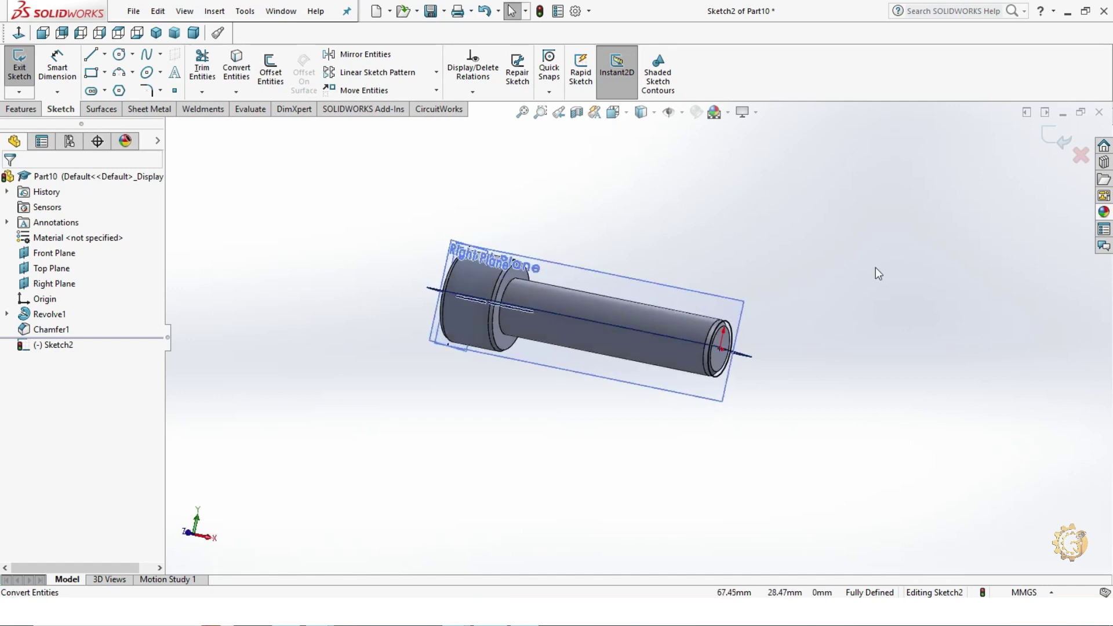
click(1061, 143)
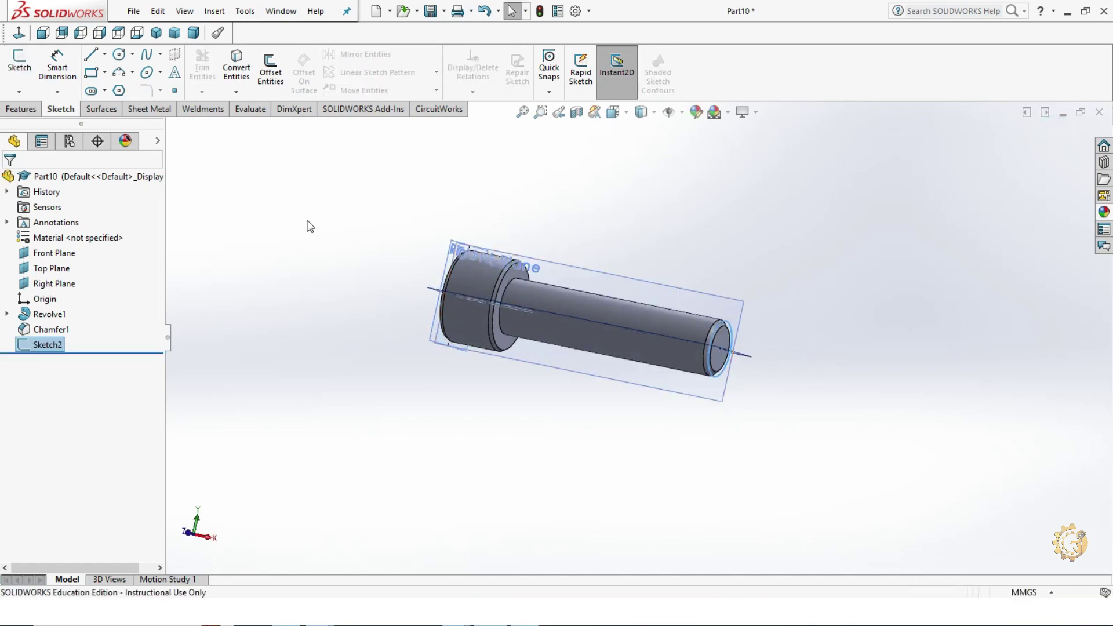
Create a variable-pitch helix: 3 mm pitch, 16 mm diameter for 20 turns, widening to 30 mm at 63 mm.
click(20, 109)
click(593, 67)
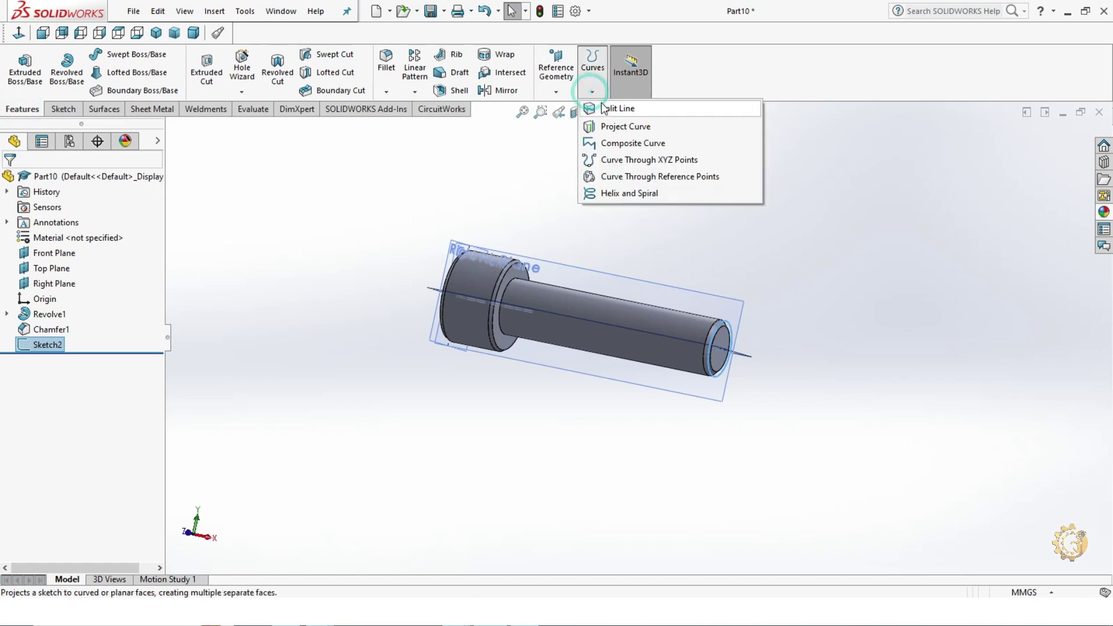
click(630, 192)
text(3)
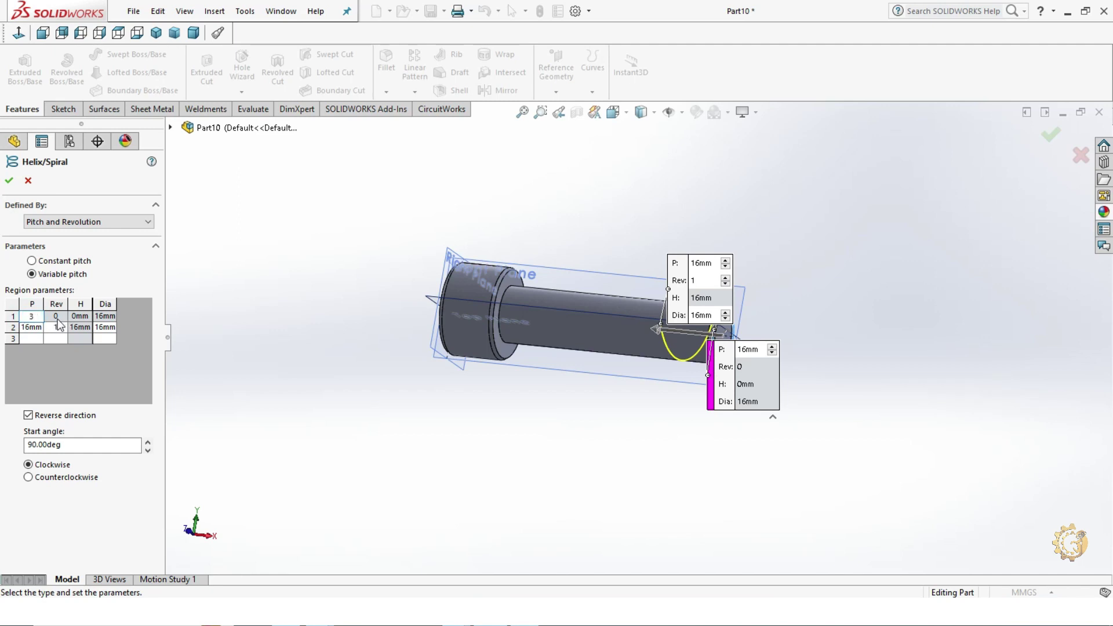
key(Return)
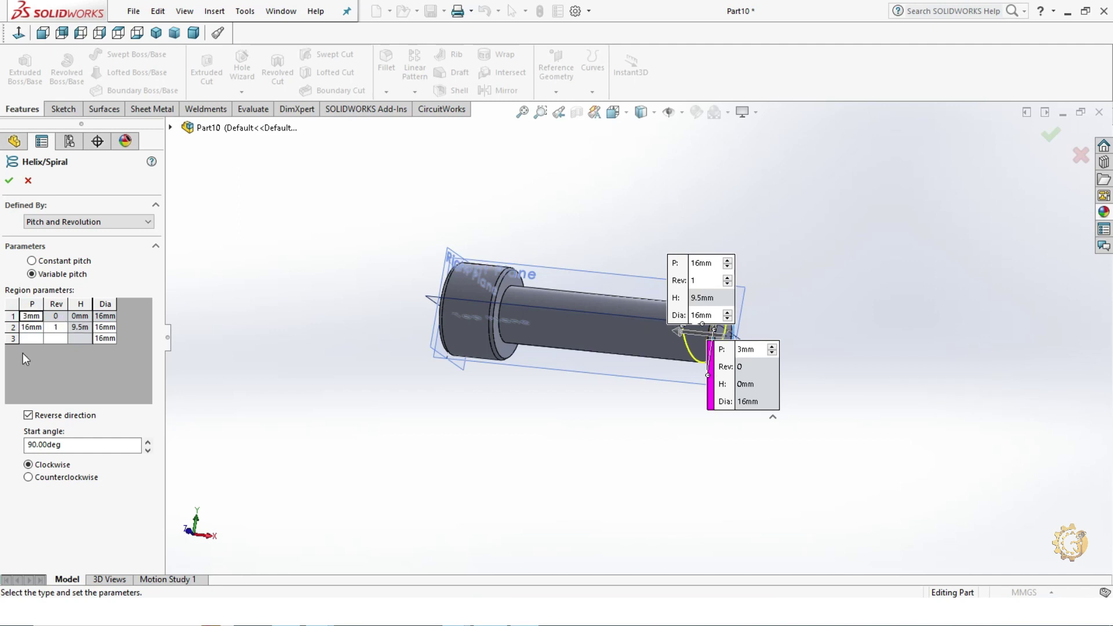
click(30, 328)
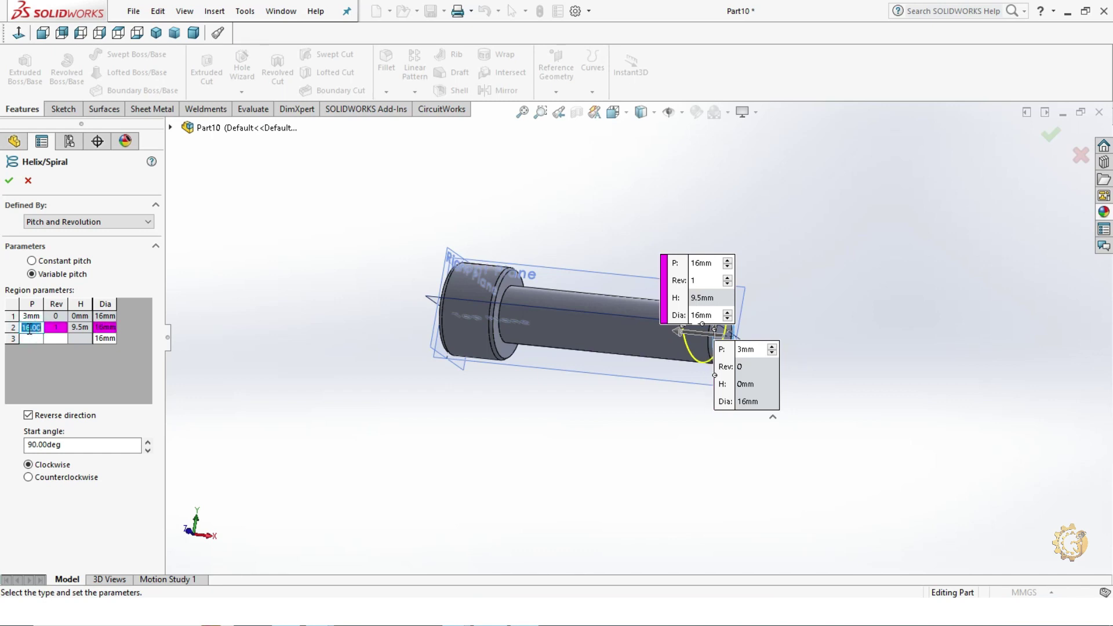
text(3)
click(60, 328)
text(20)
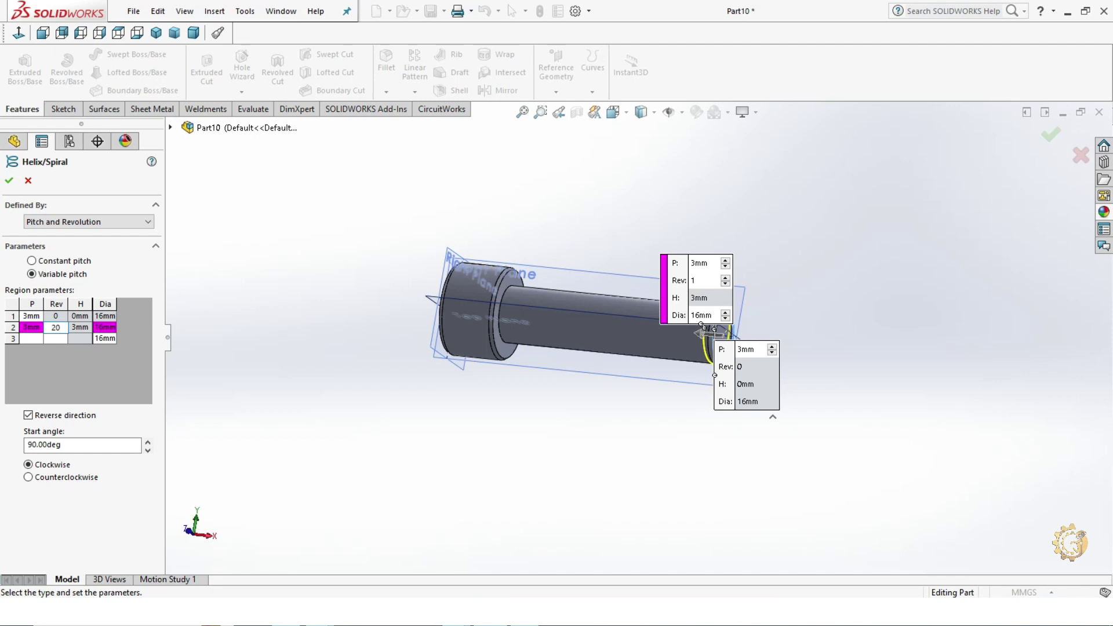
click(32, 339)
text(21)
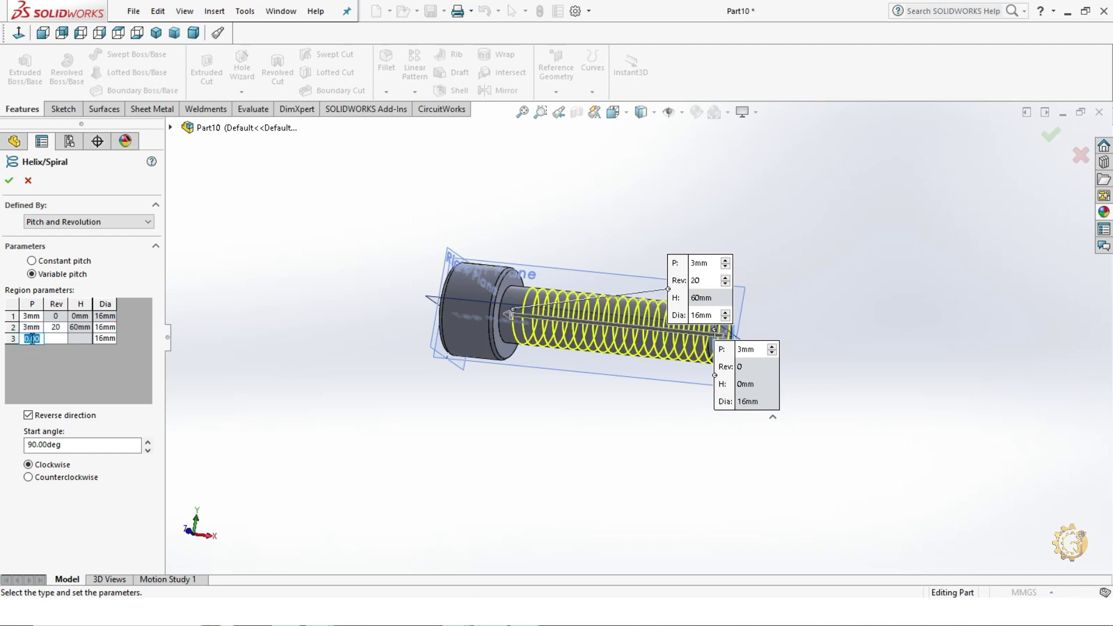
click(80, 343)
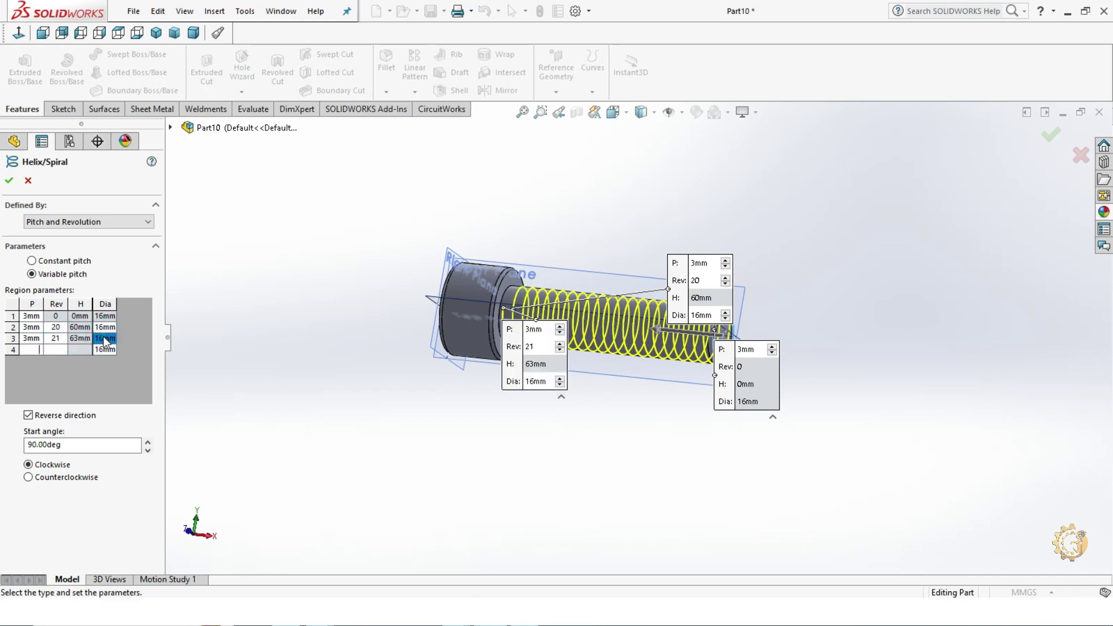
click(106, 340)
text(30)
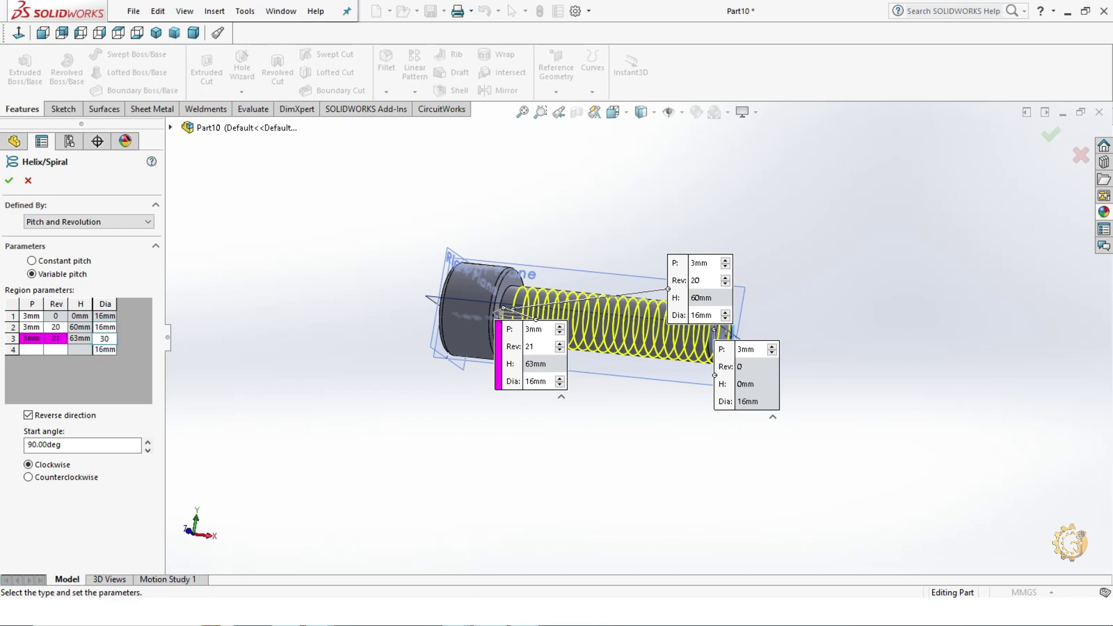
click(244, 364)
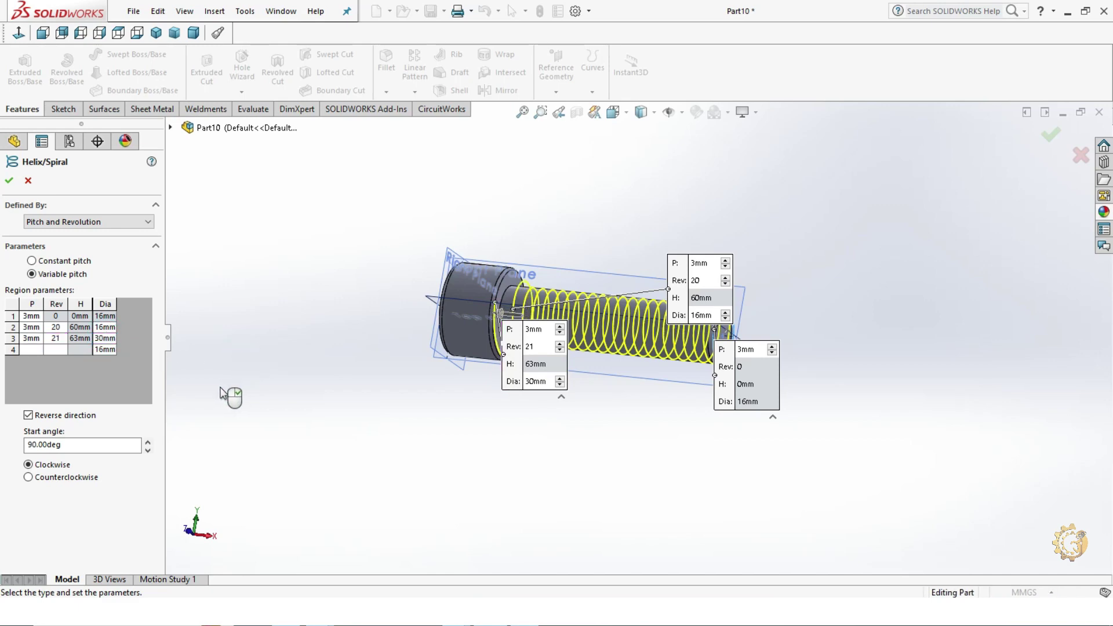
mouse_move(416, 486)
middle_down()
mouse_move(402, 462)
mouse_move(460, 517)
mouse_move(430, 472)
middle_up()
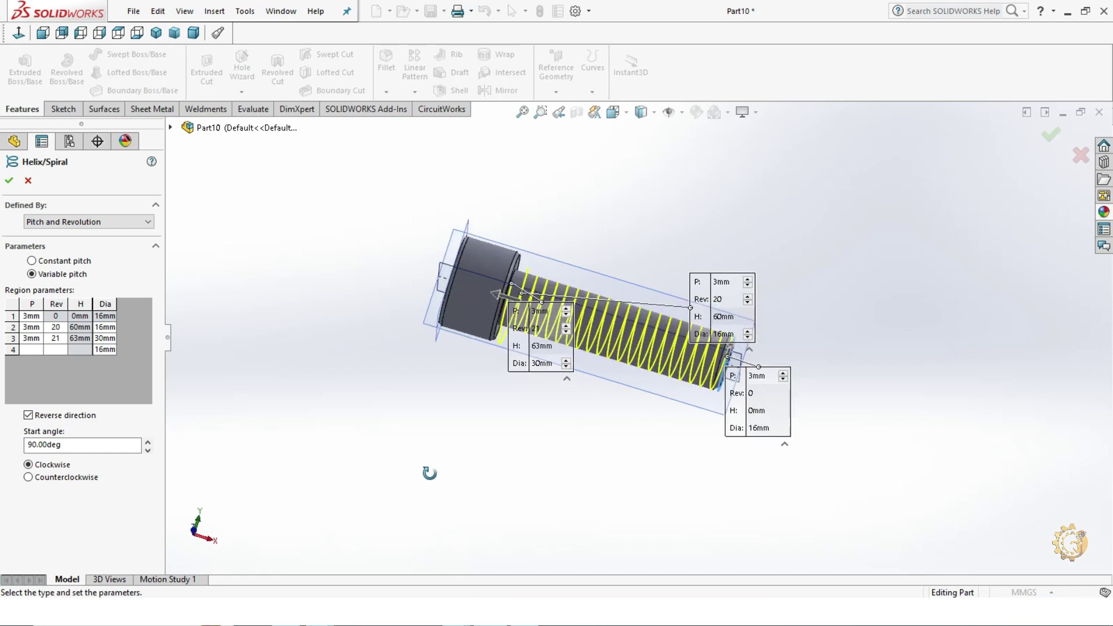
click(10, 179)
Create Plane1 through the helix end point, perpendicular to the helix.
click(341, 375)
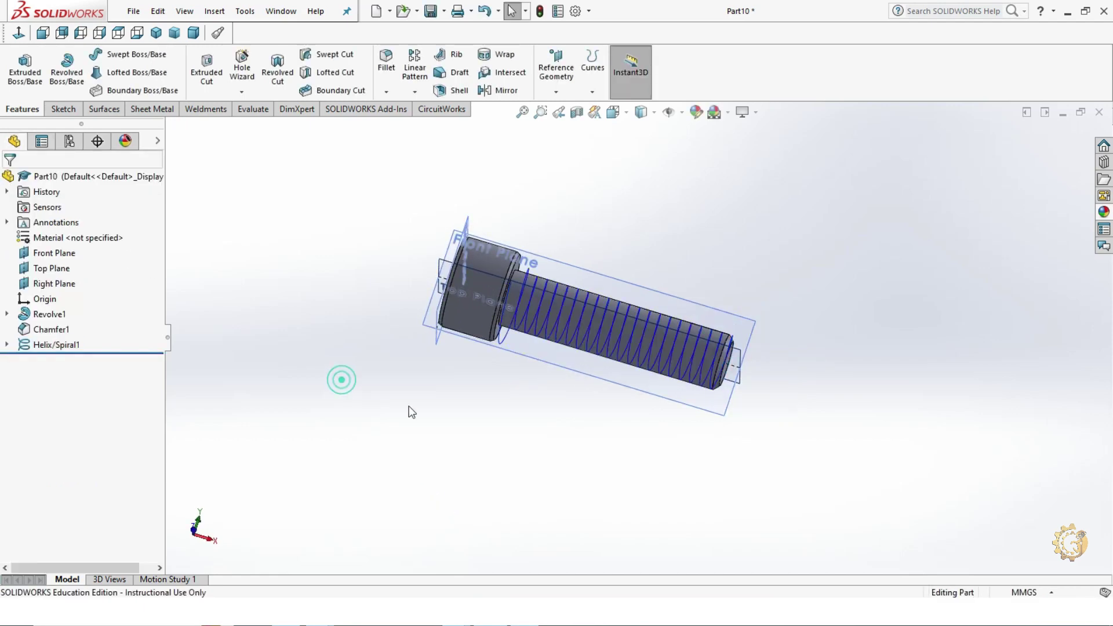
mouse_move(410, 410)
middle_down()
mouse_move(641, 276)
mouse_move(652, 420)
mouse_move(634, 400)
mouse_move(810, 355)
mouse_move(802, 323)
mouse_move(815, 353)
mouse_move(758, 357)
mouse_move(865, 326)
mouse_move(864, 253)
mouse_move(799, 297)
middle_up()
scroll(757, 358, down, 5)
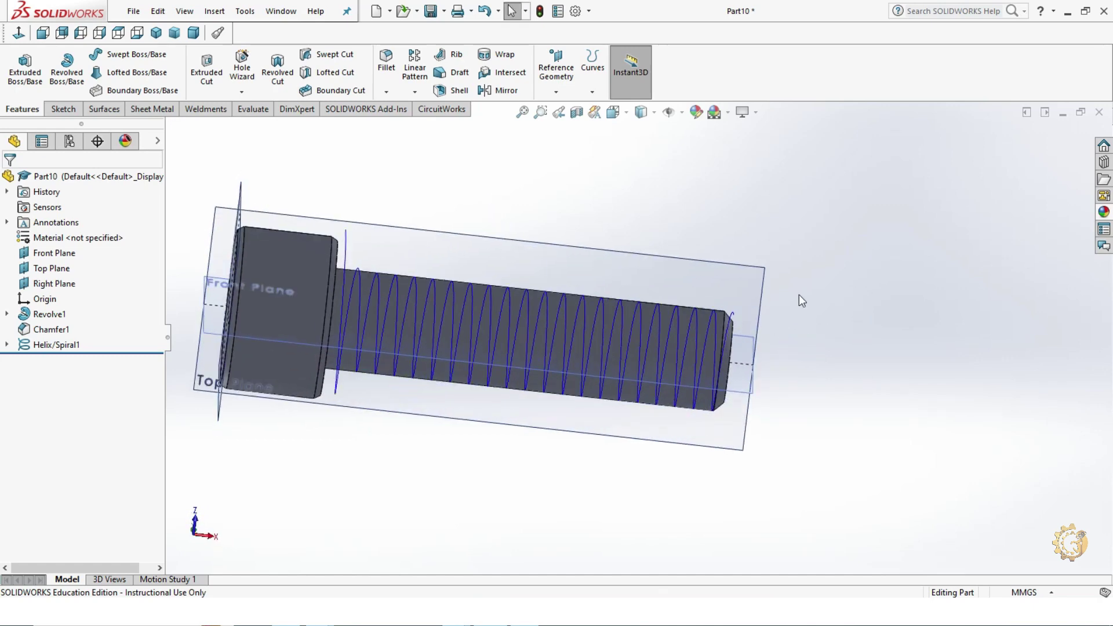
click(558, 91)
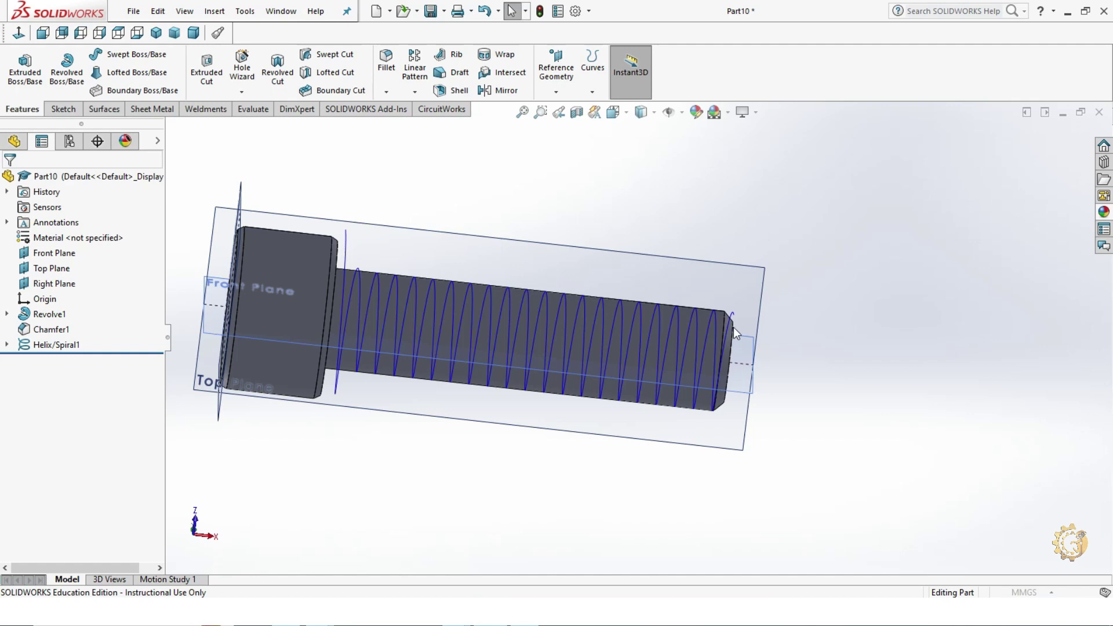
scroll(733, 327, down, 2)
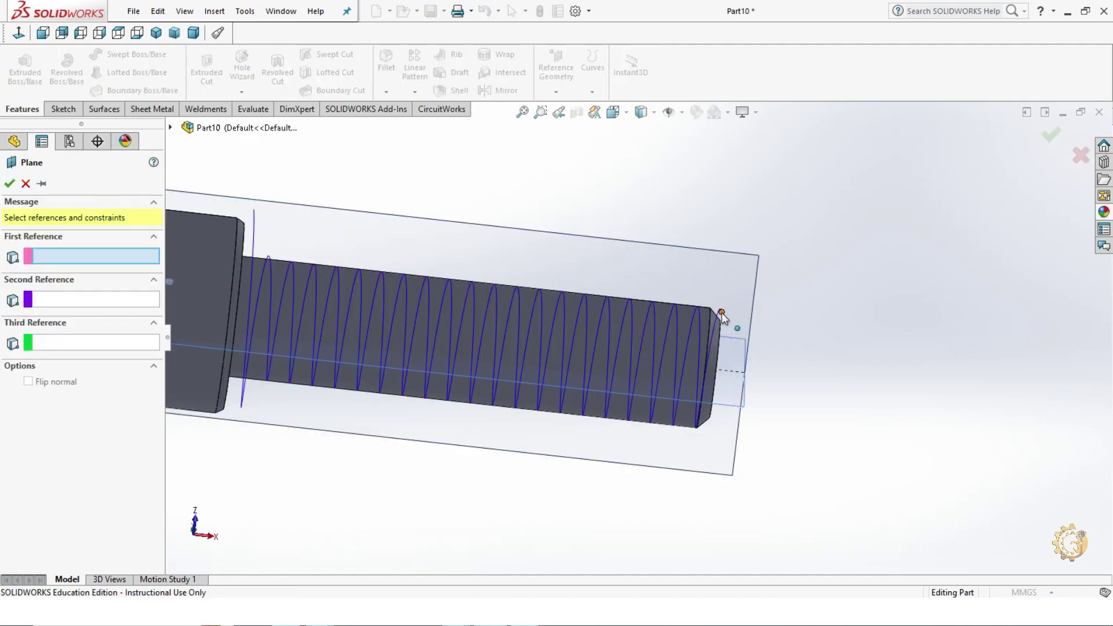
click(723, 314)
middle_drag(796, 336, 784, 355)
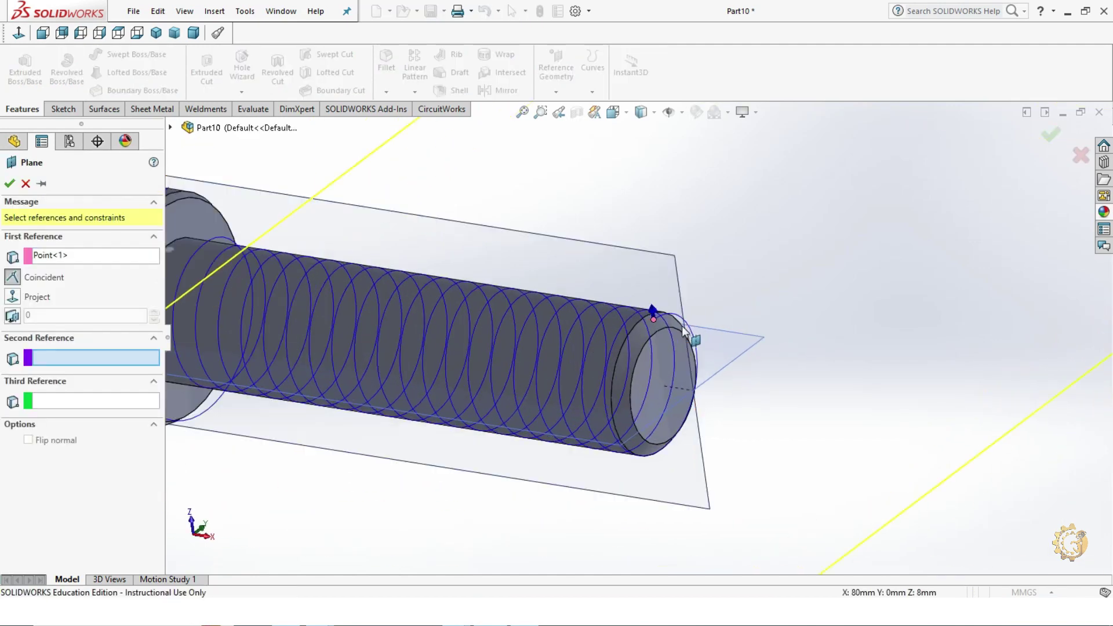
scroll(664, 316, down, 3)
click(660, 313)
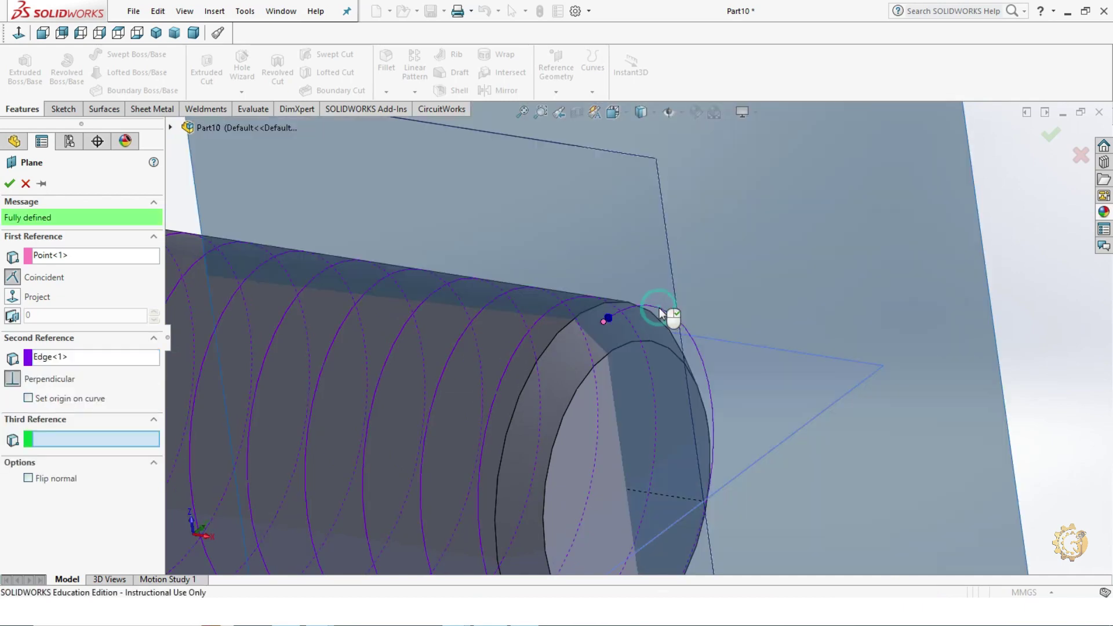
scroll(676, 290, up, 3)
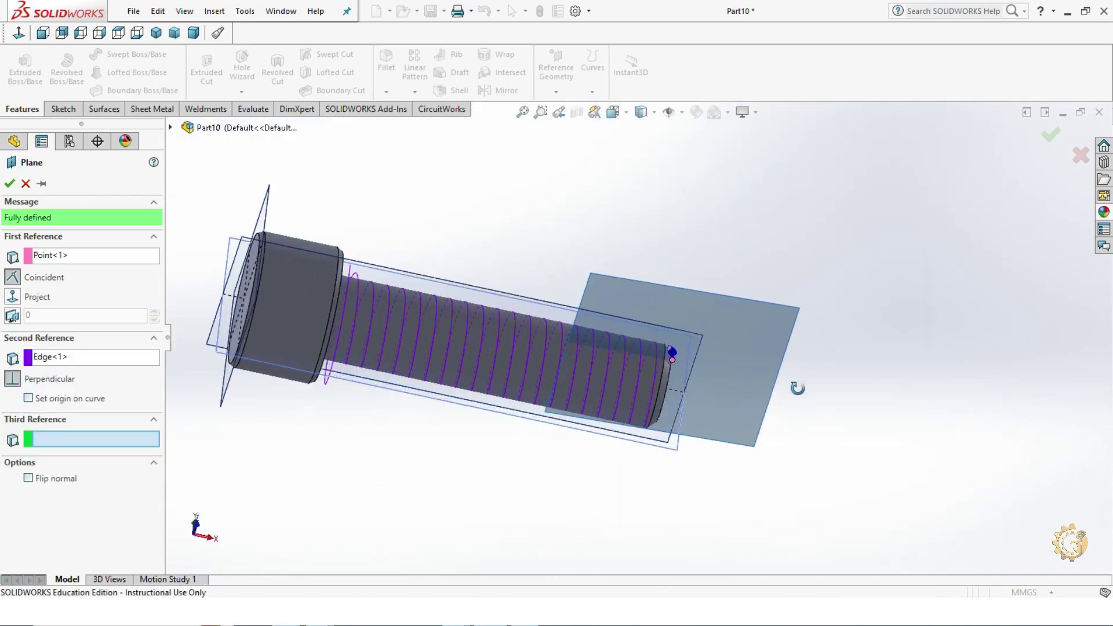
middle_drag(773, 325, 790, 413)
click(9, 185)
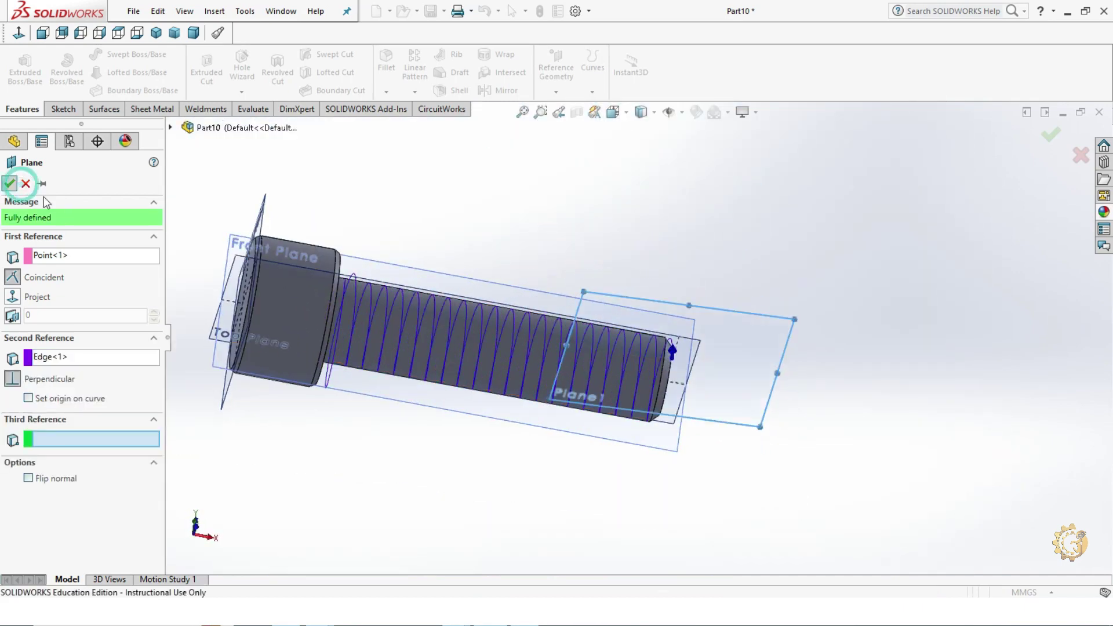
Start a sketch on Plane1, view it face-on, and hide the reference items.
click(56, 110)
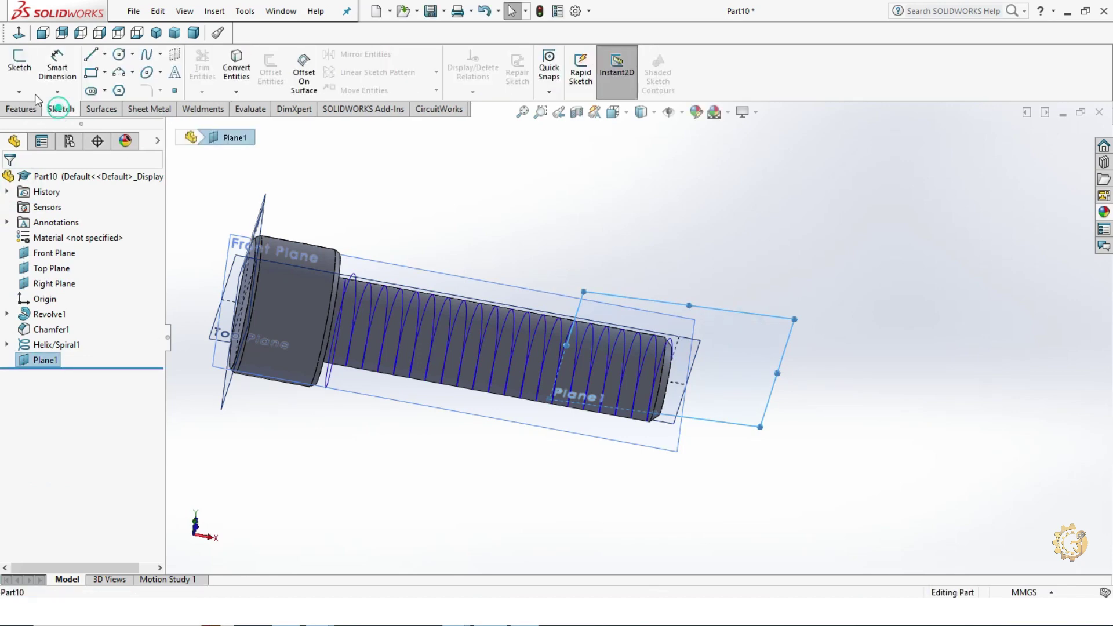
click(23, 72)
click(19, 34)
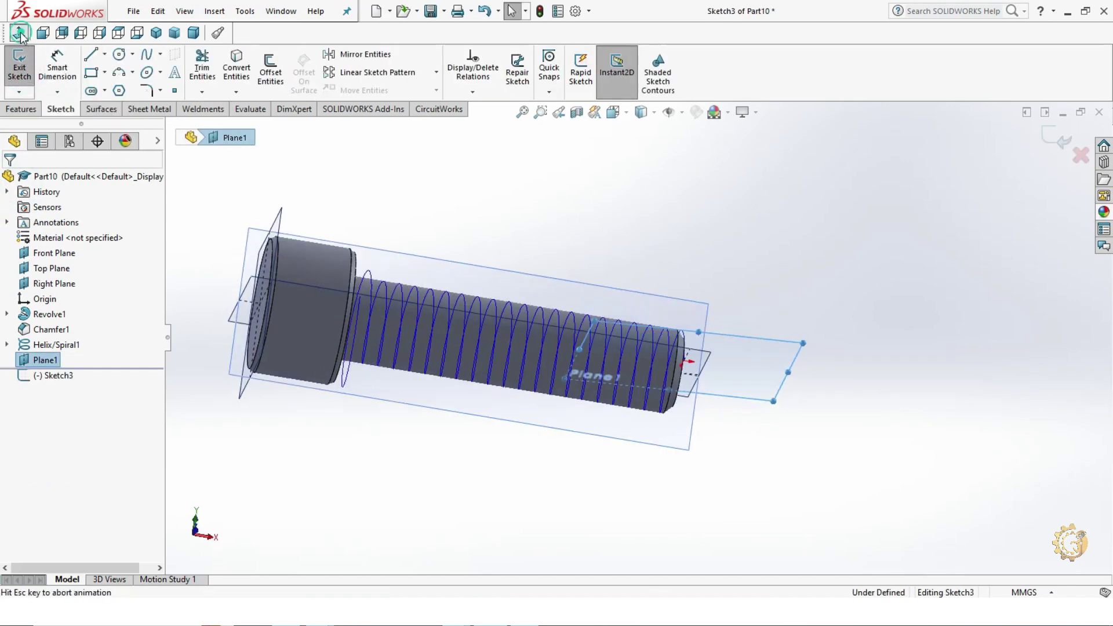
click(974, 271)
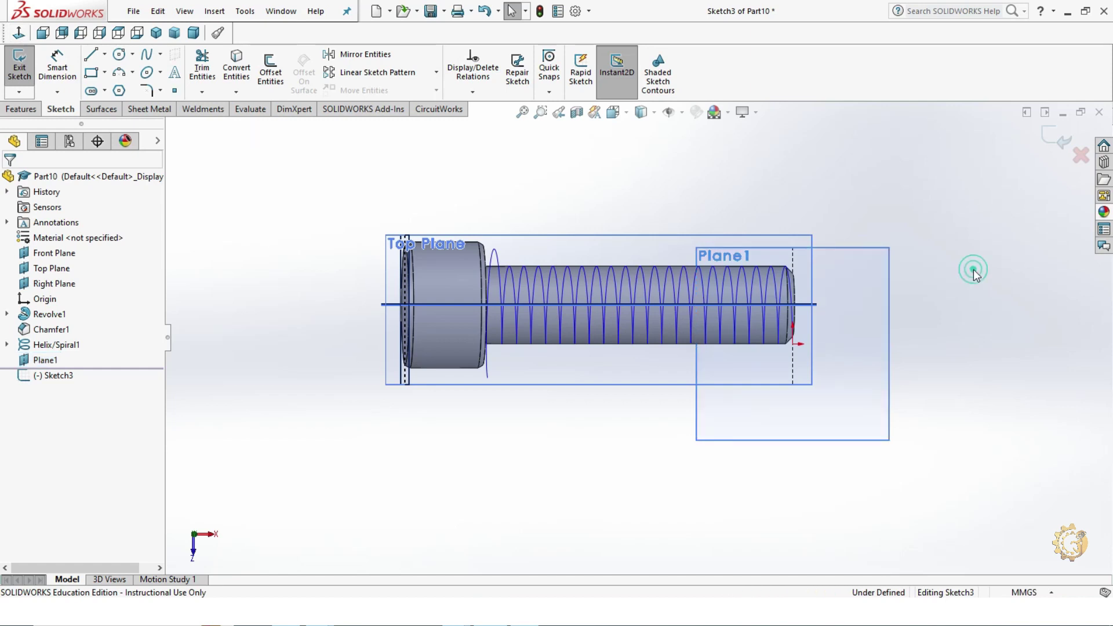
click(671, 116)
scroll(860, 345, down, 2)
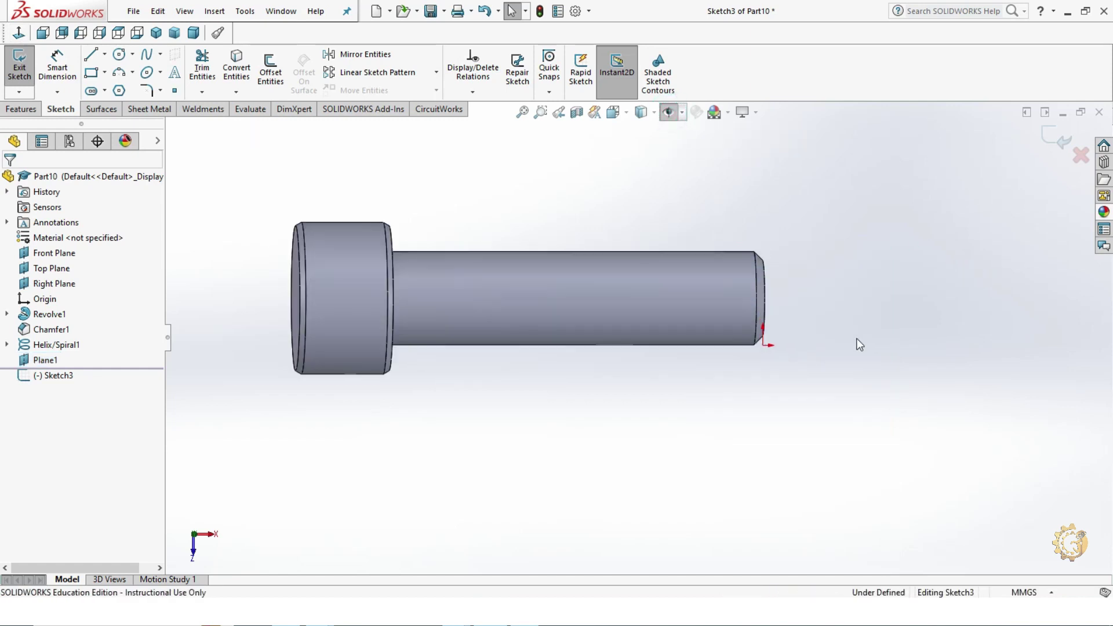
Draw a closed four-line trapezoid profile at the shank's tip.
click(92, 57)
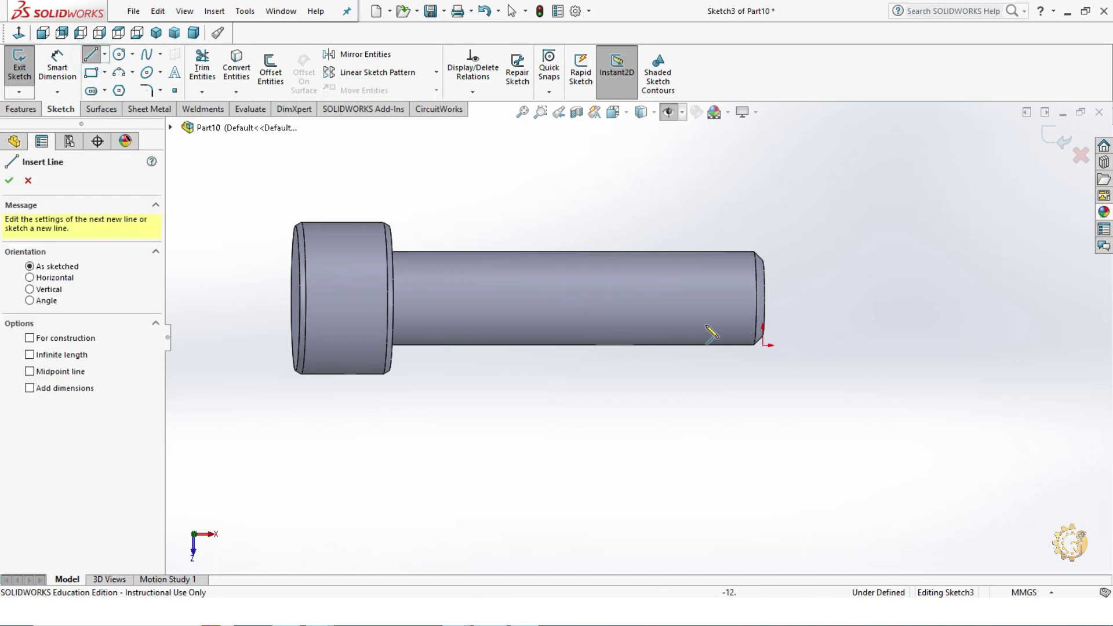
click(781, 338)
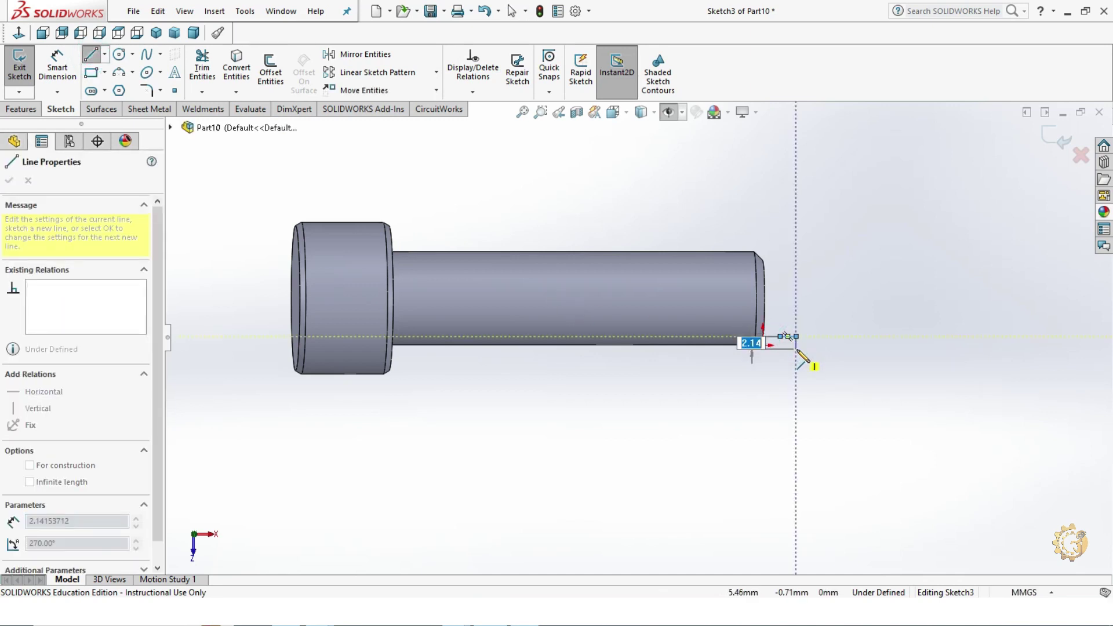
click(806, 352)
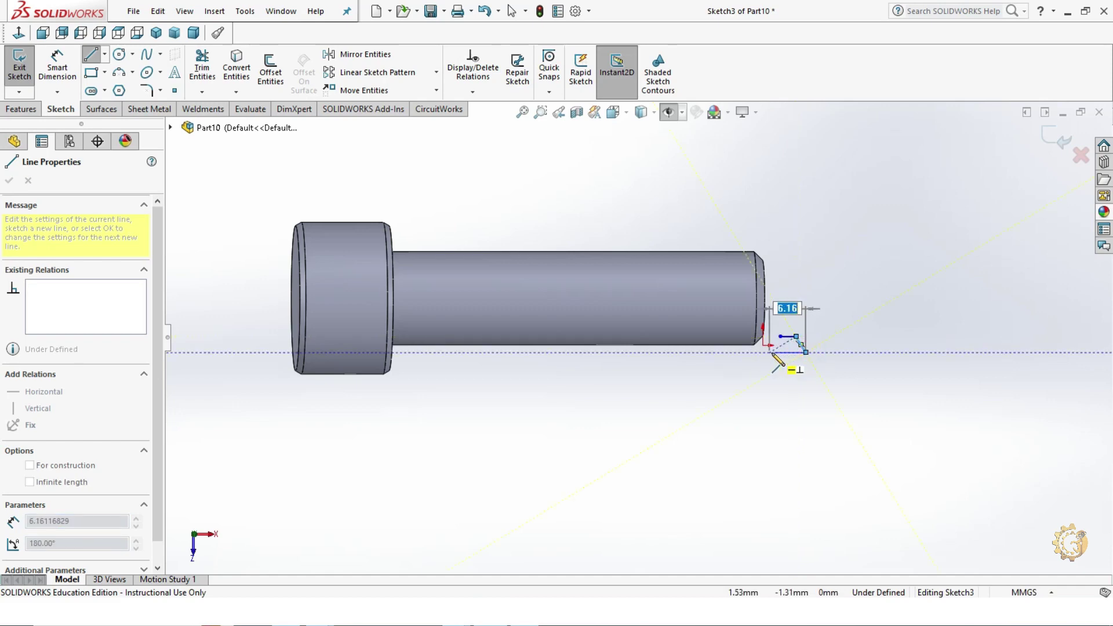
click(769, 352)
click(780, 337)
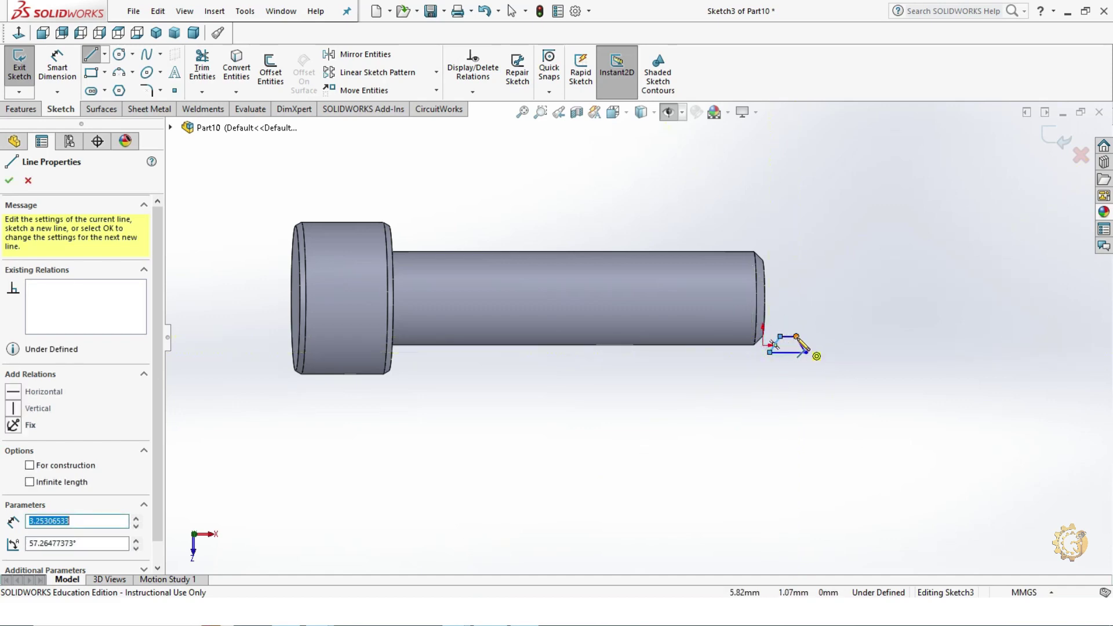
key(Escape)
Make the trapezoid's top edge horizontal and align two of its points vertically.
scroll(809, 359, down, 2)
scroll(800, 377, down, 2)
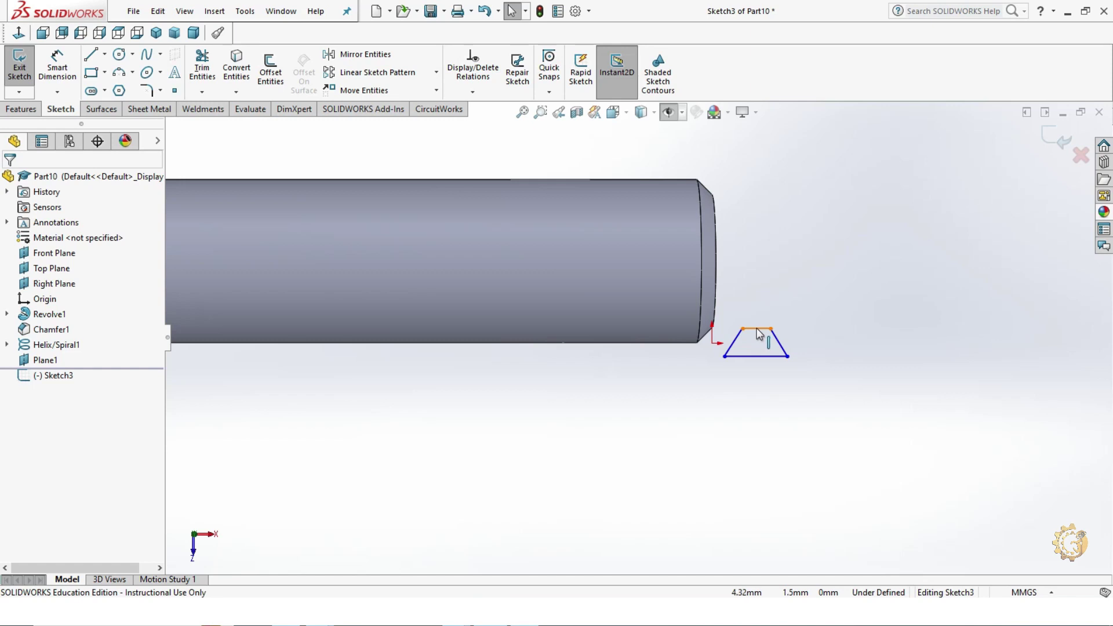
click(756, 330)
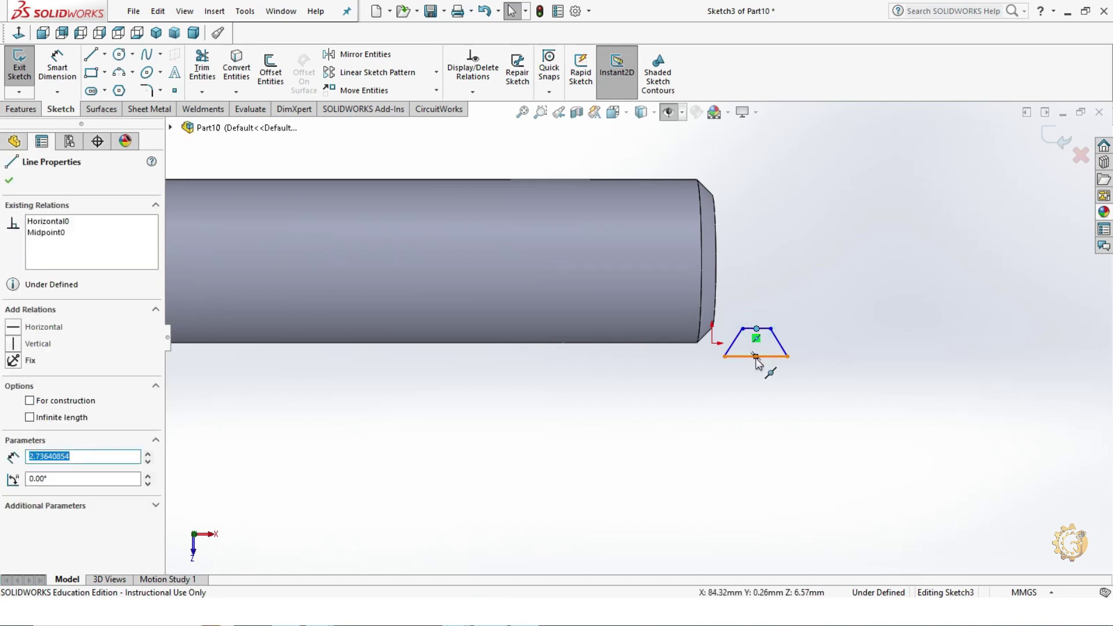
ctrl+click(756, 356)
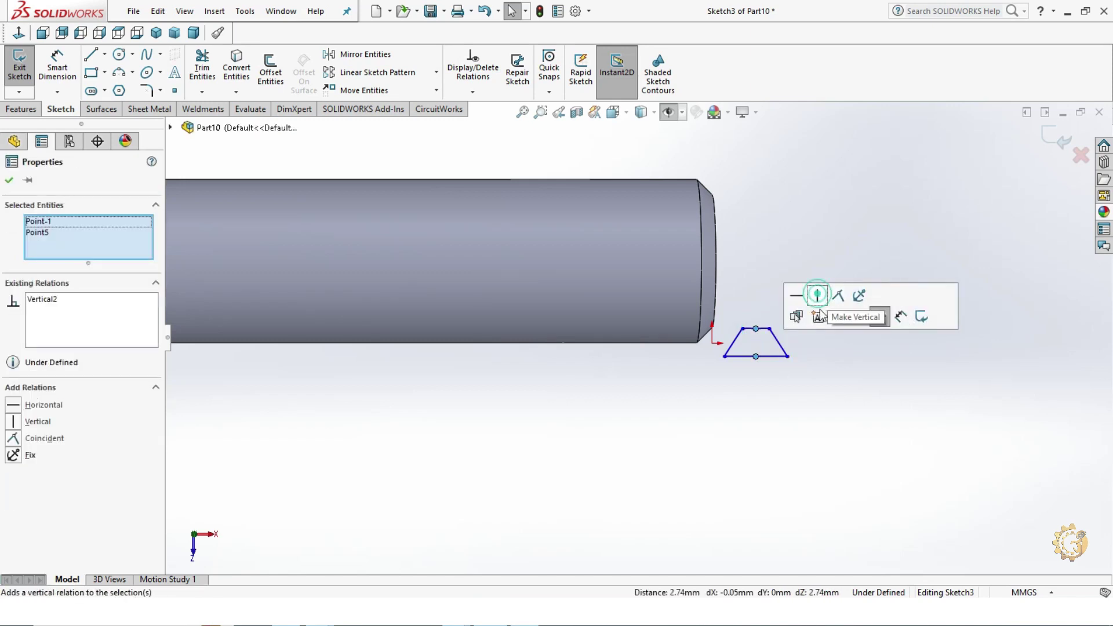
click(820, 311)
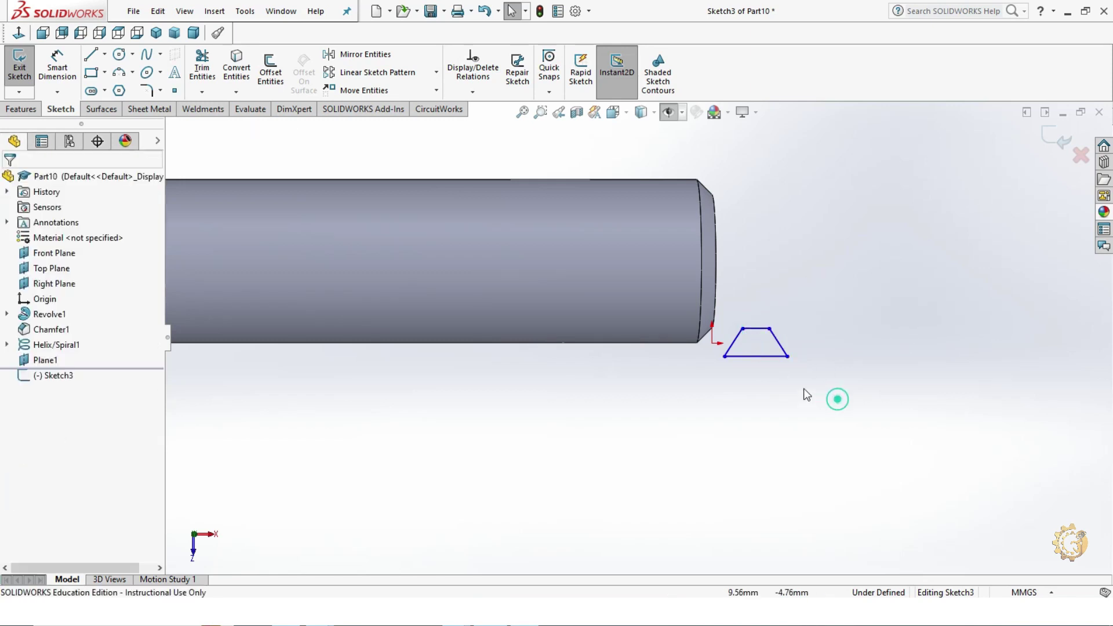
Dimension the trapezoid's top edge to 0.50 and bottom edge to 2.50.
click(68, 79)
click(755, 335)
click(754, 297)
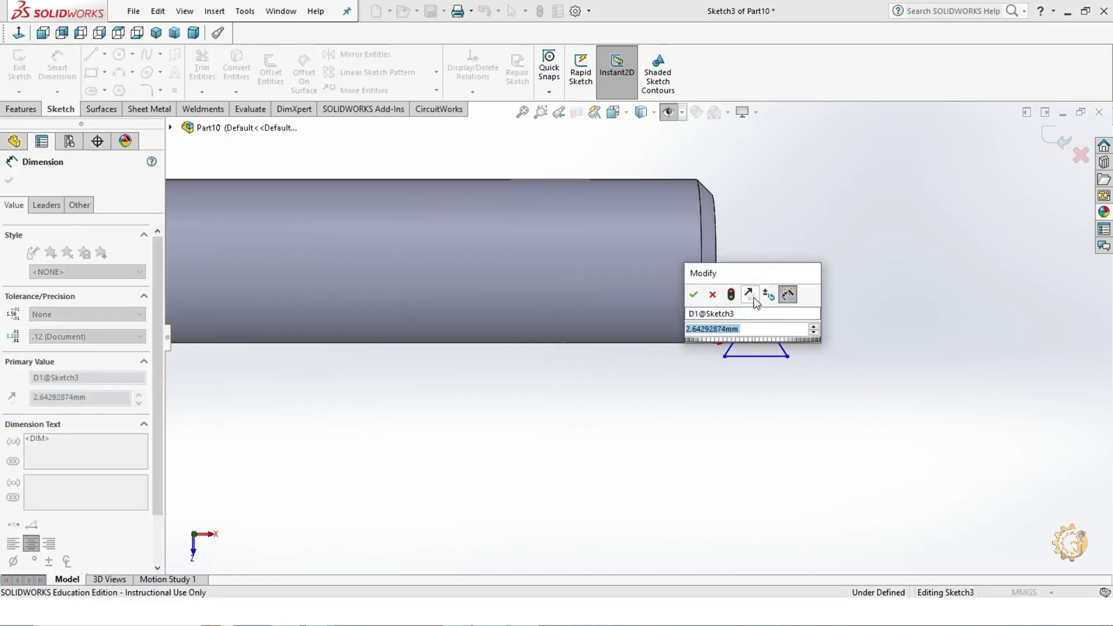
text(.5)
key(Return)
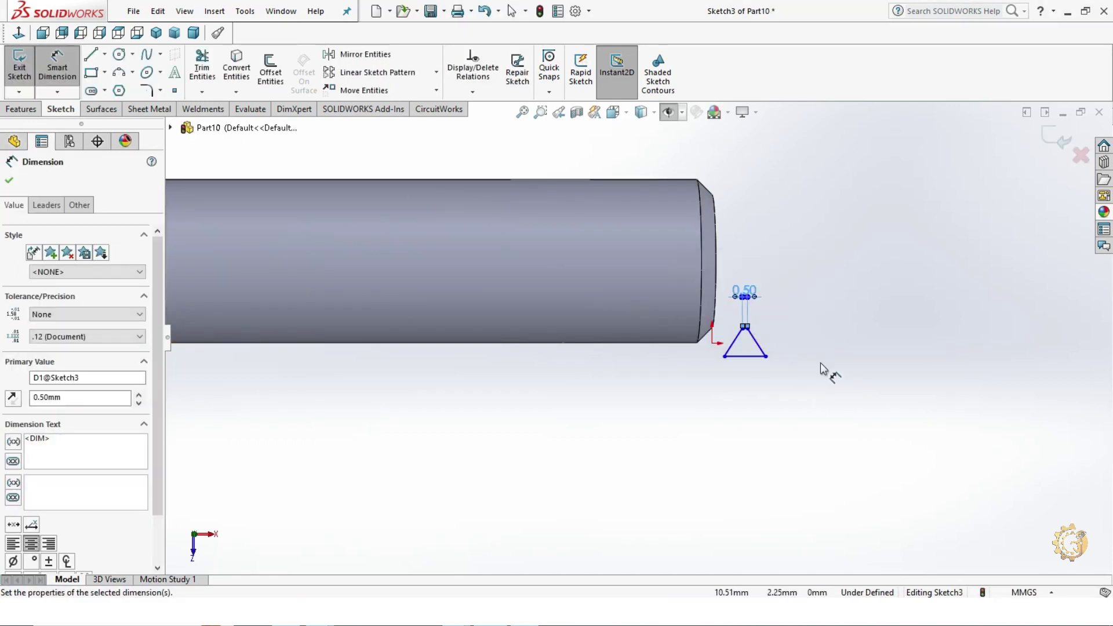
scroll(823, 370, down, 1)
scroll(760, 360, down, 1)
click(732, 355)
click(716, 384)
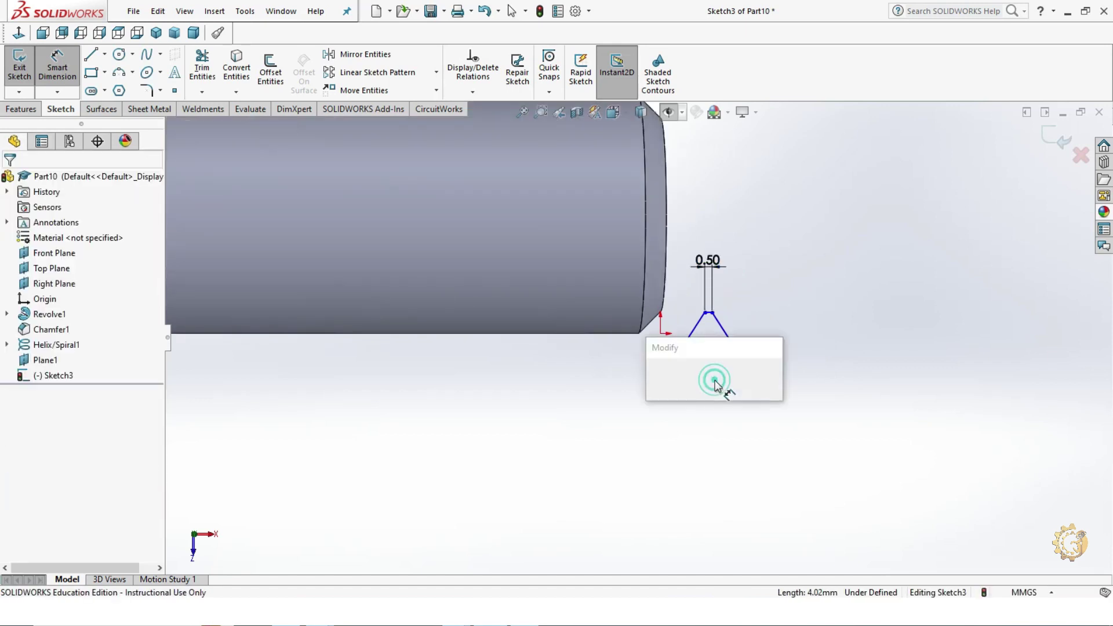
text(2.5)
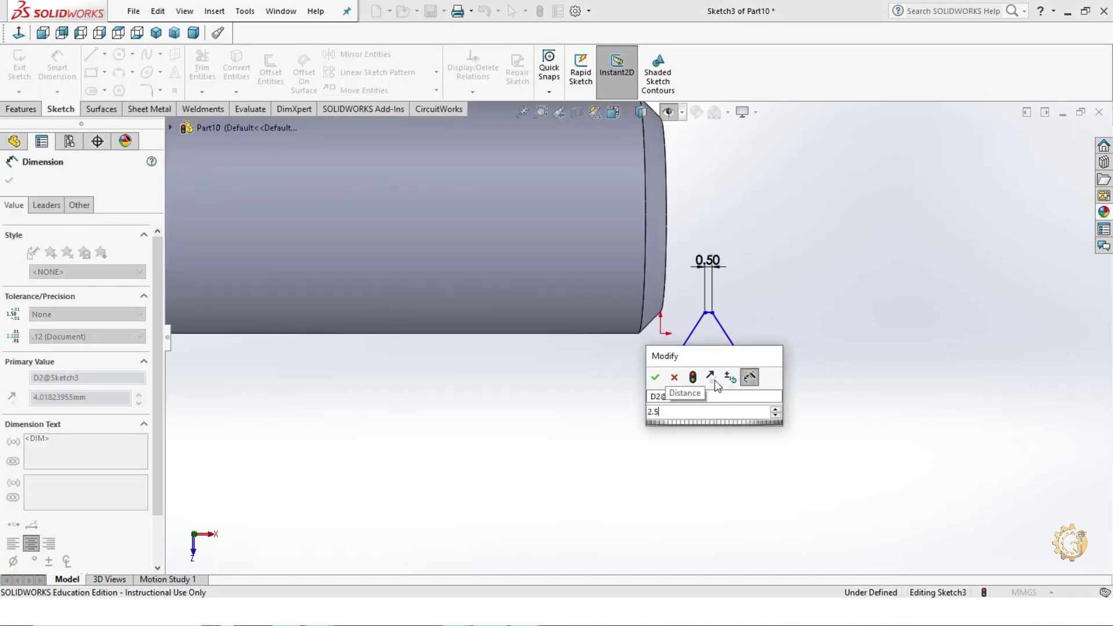
key(Return)
Add a 1.20 height dimension to the trapezoid profile.
click(713, 314)
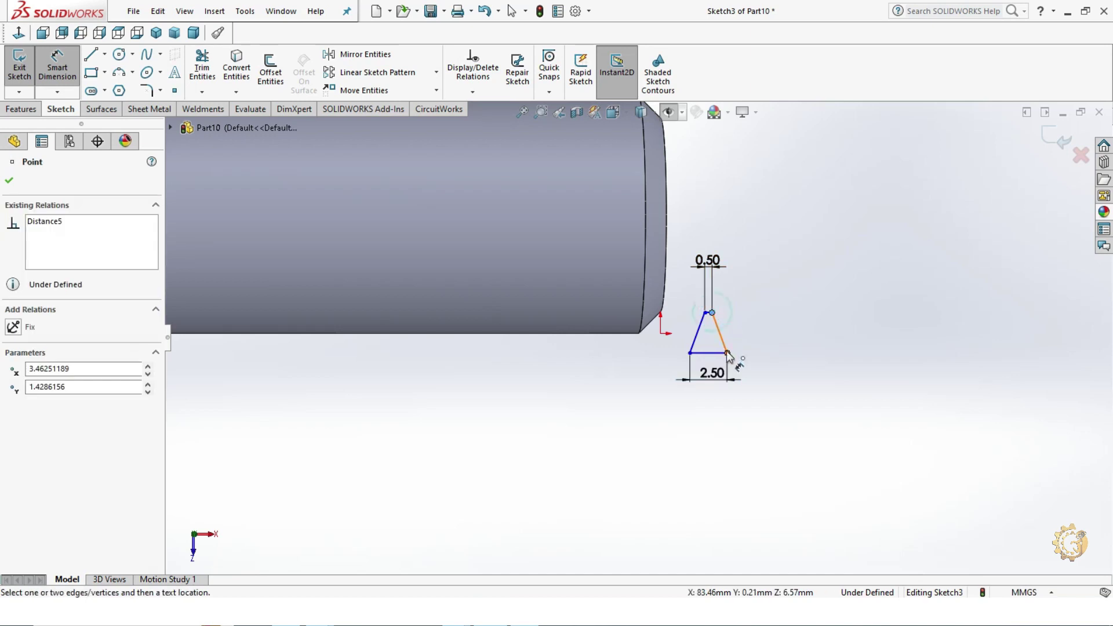
click(746, 328)
text(1)
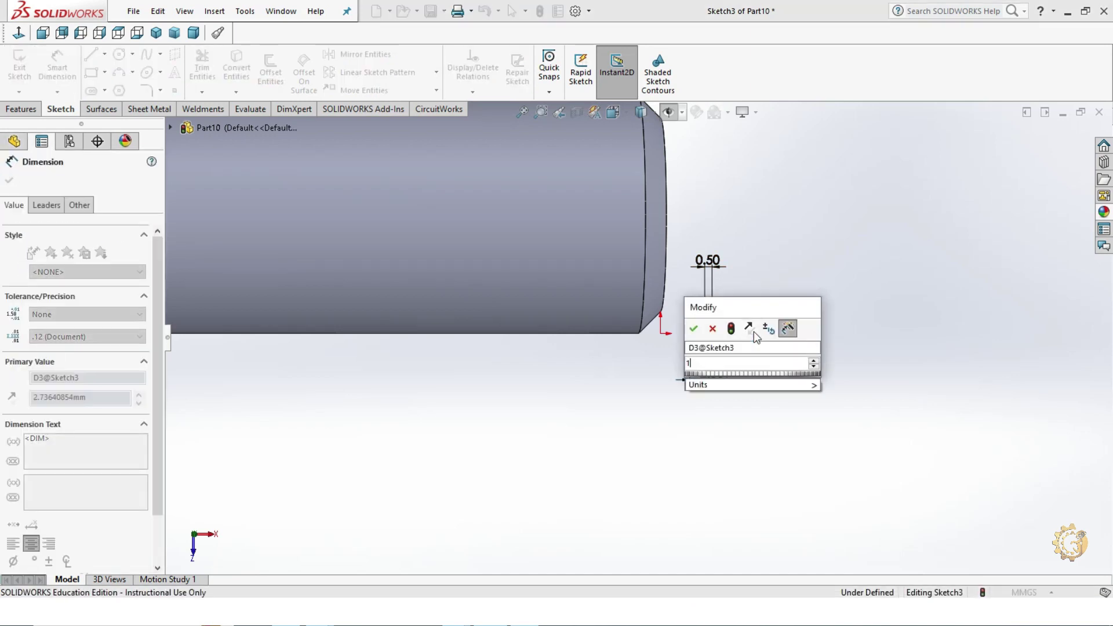
text(.2)
key(Return)
key(Escape)
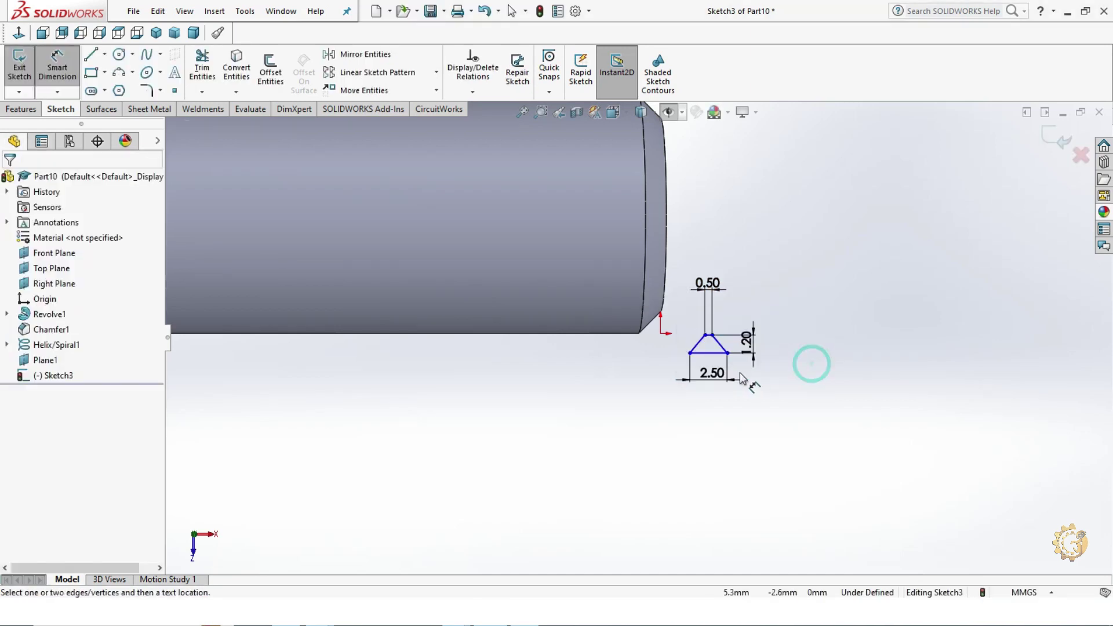
scroll(812, 369, down, 2)
key(Escape)
scroll(638, 334, up, 1)
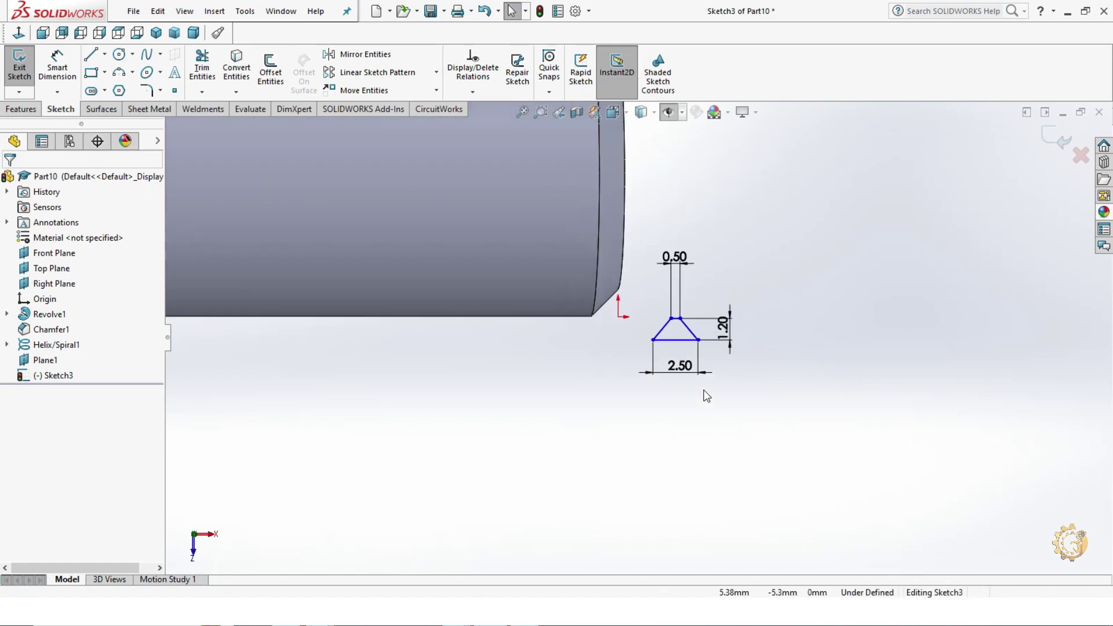
Drag the trapezoid's corner onto the shaft's end.
drag(653, 341, 623, 322)
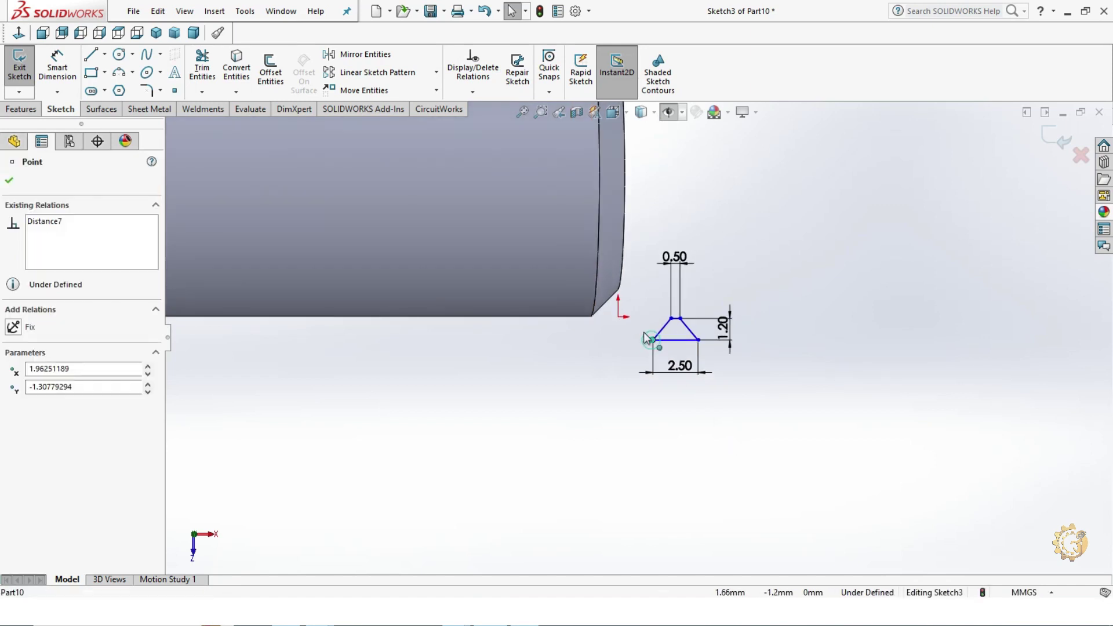
scroll(619, 322, down, 3)
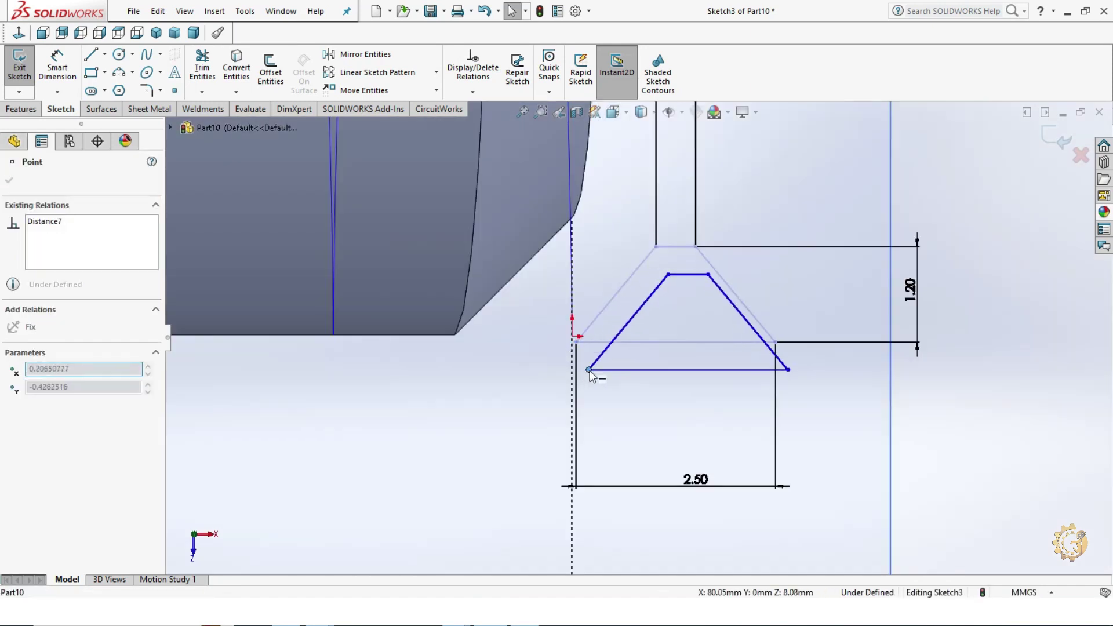
drag(618, 323, 573, 344)
click(629, 381)
Exit the profile sketch and orbit the model into a 3D view.
scroll(628, 381, up, 5)
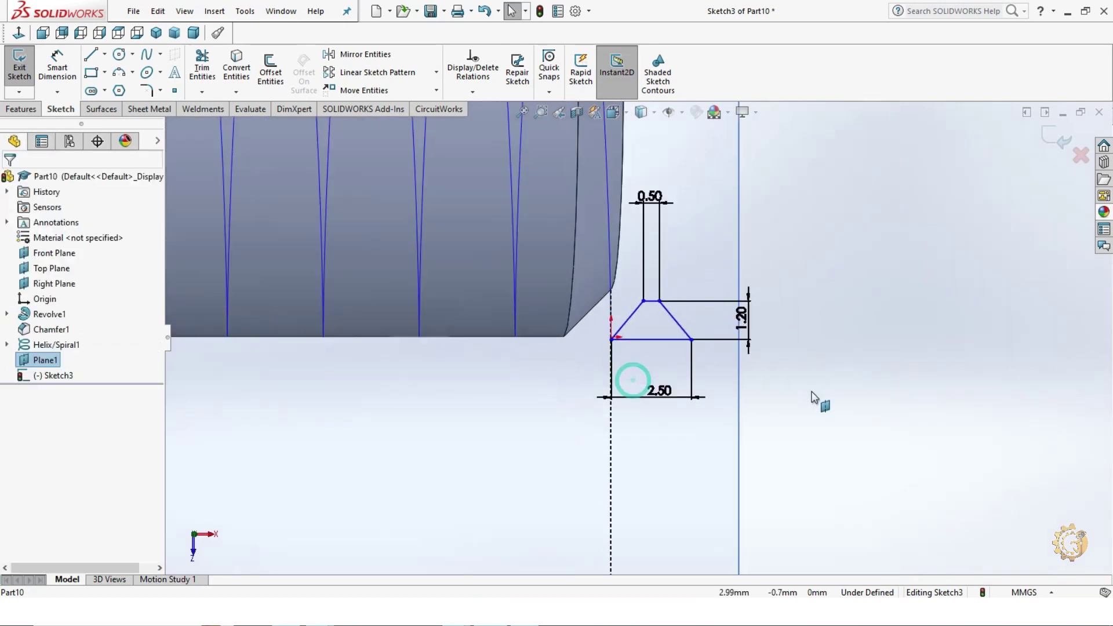
scroll(848, 343, up, 2)
scroll(885, 369, up, 1)
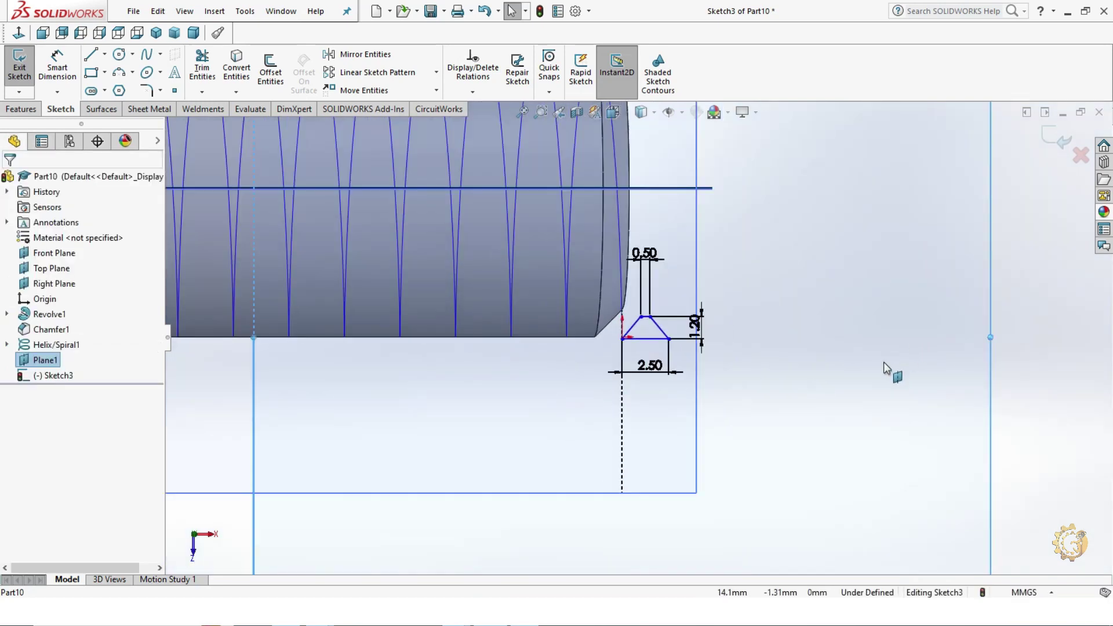
click(1056, 137)
scroll(791, 368, up, 3)
mouse_move(758, 298)
middle_down()
mouse_move(843, 368)
mouse_move(842, 317)
middle_up()
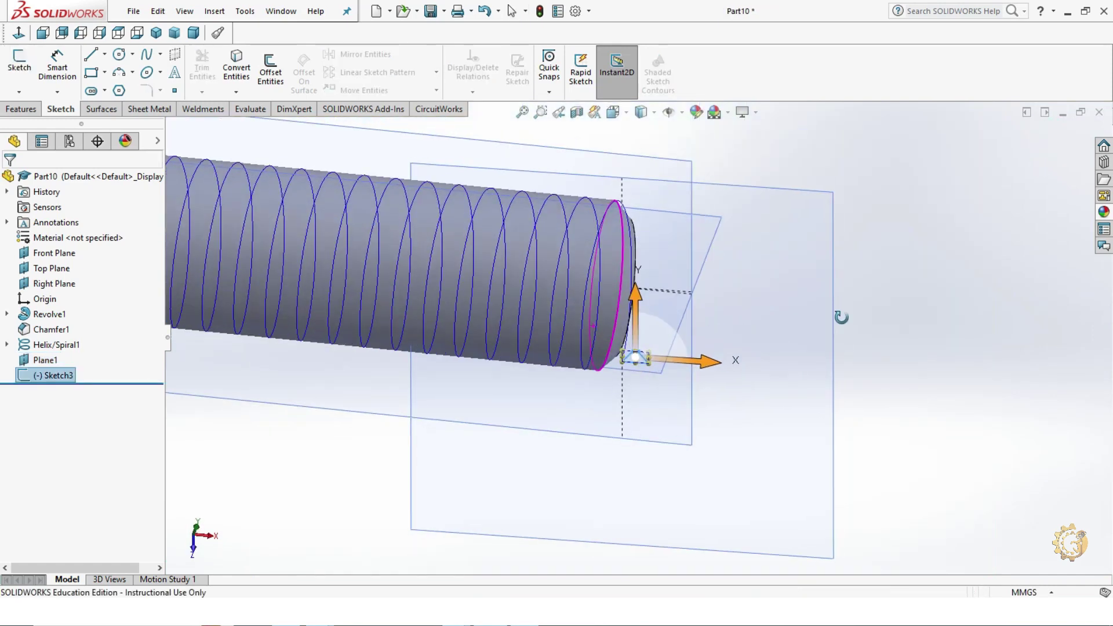
Swept-cut the Sketch3 trapezoid along Helix/Spiral1 to form the shank's thread.
scroll(589, 390, up, 3)
scroll(582, 363, up, 2)
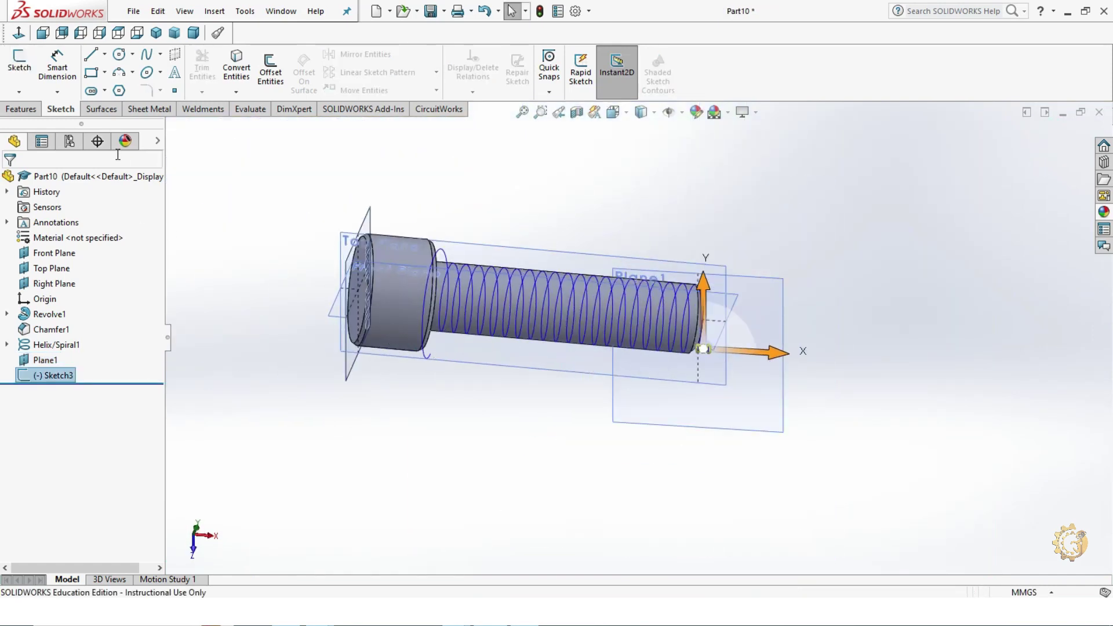
click(23, 109)
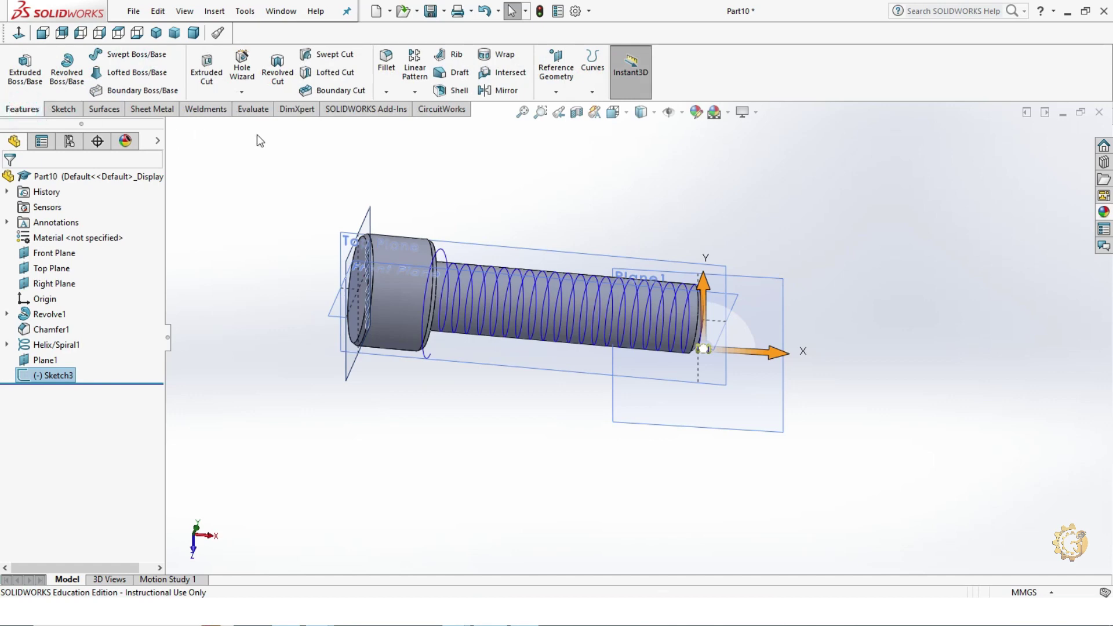
click(341, 56)
scroll(682, 368, down, 2)
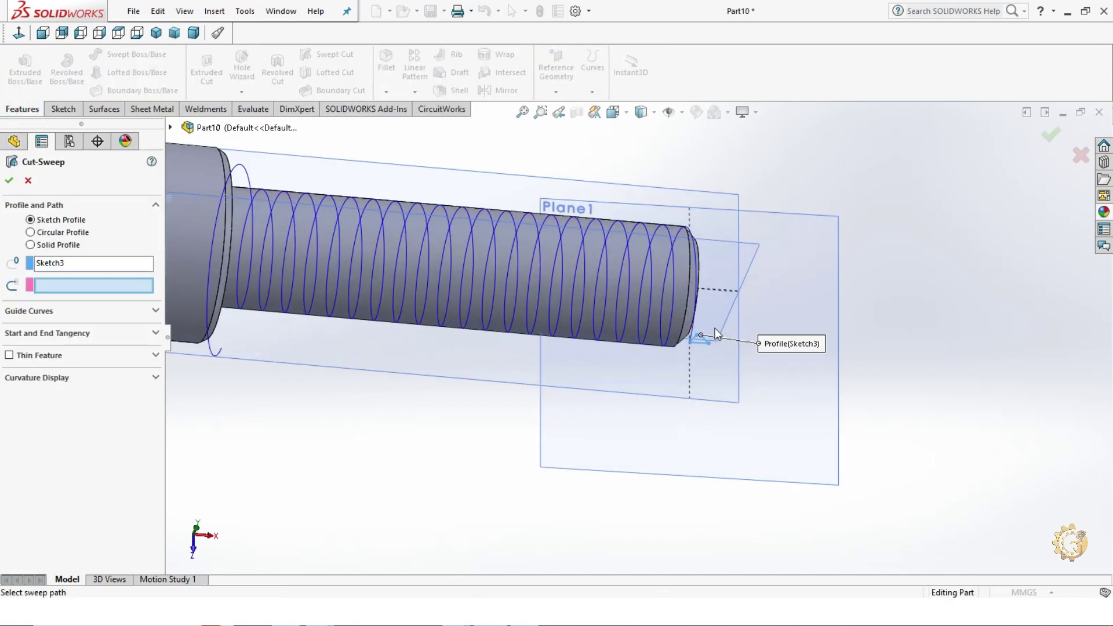
scroll(719, 368, down, 2)
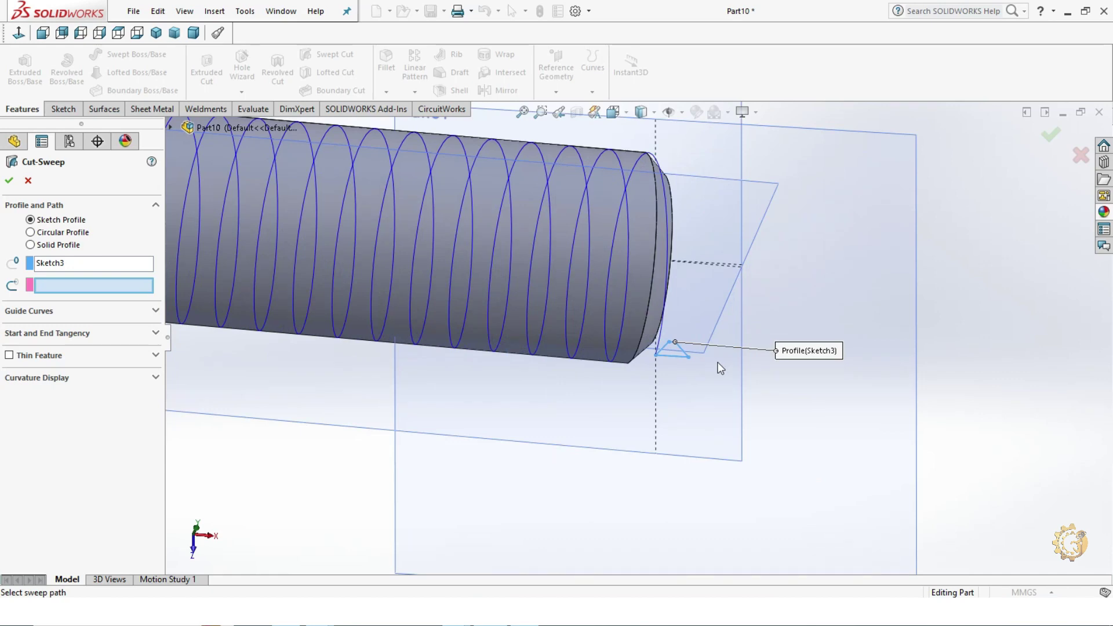
click(625, 308)
scroll(638, 324, up, 3)
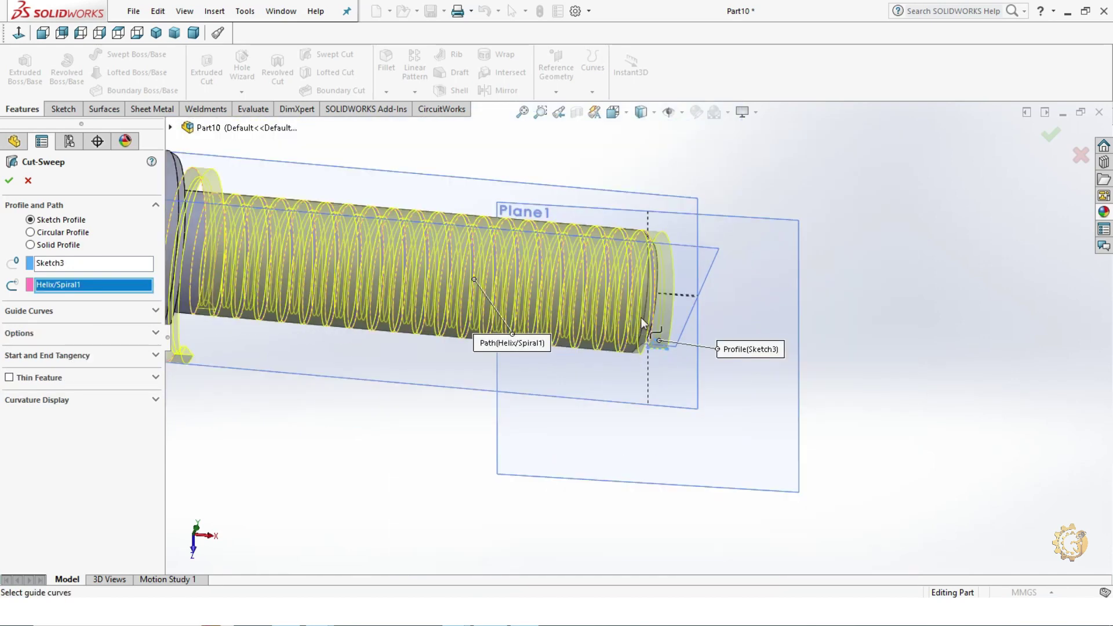
scroll(638, 325, up, 2)
middle_drag(889, 398, 922, 209)
scroll(407, 346, up, 1)
scroll(577, 360, up, 2)
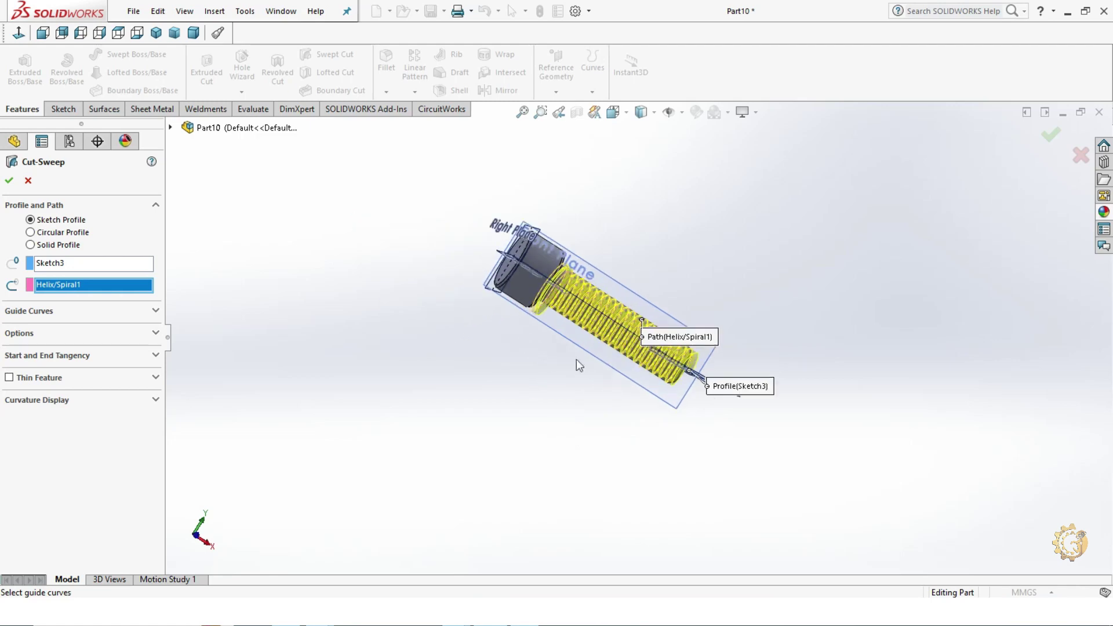
scroll(531, 411, down, 2)
click(9, 182)
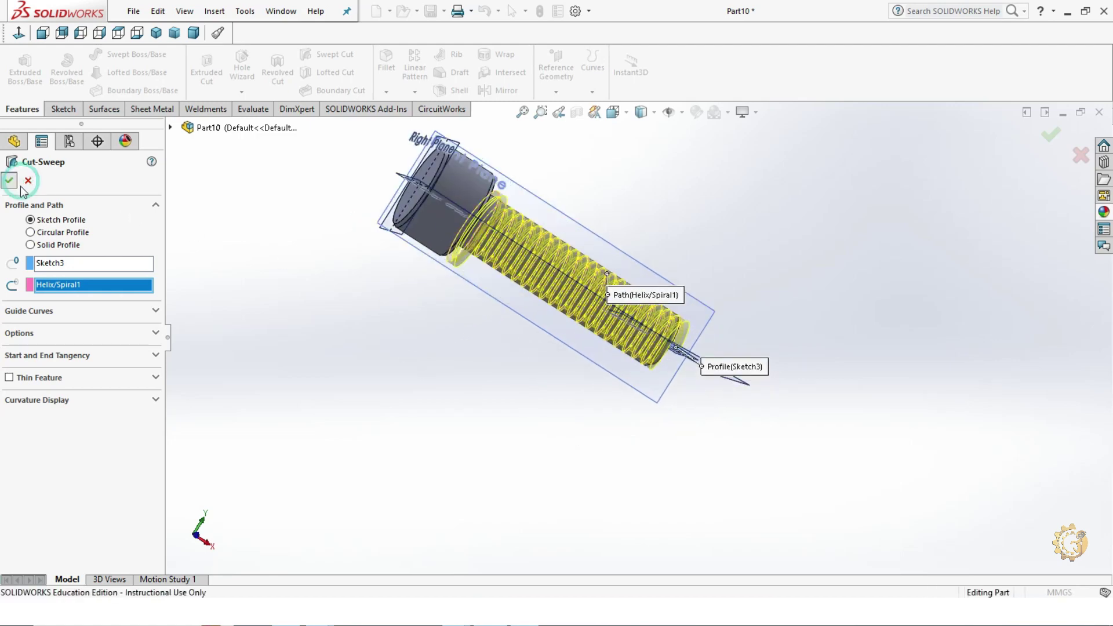
middle_drag(425, 340, 575, 190)
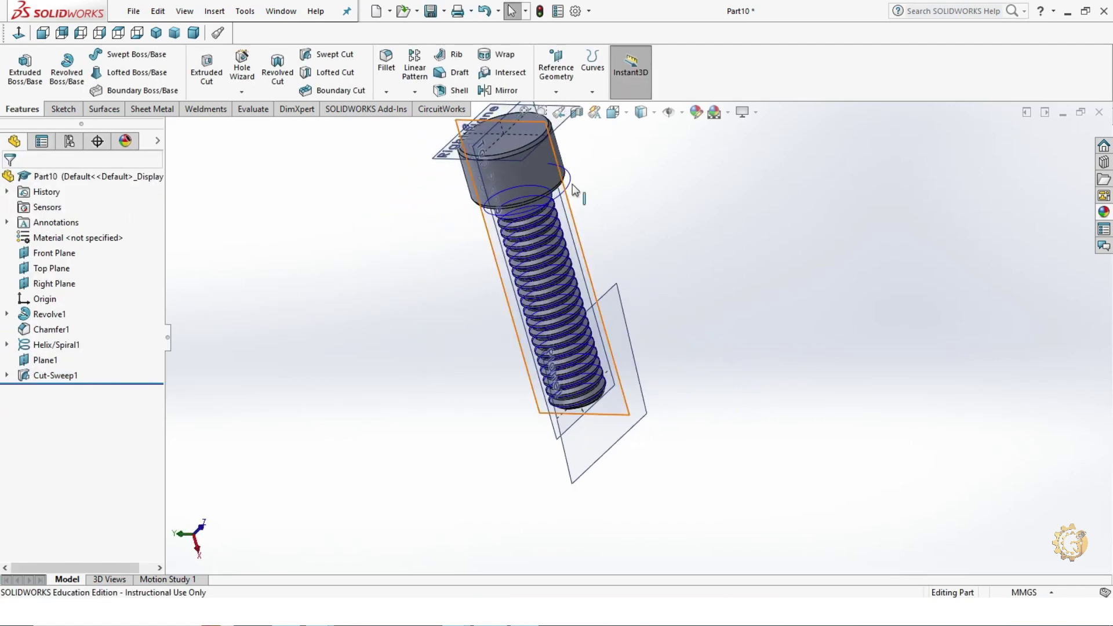
Hide reference geometry and start a sketch on the screw head's top face.
click(669, 113)
mouse_move(744, 432)
middle_down()
mouse_move(488, 271)
mouse_move(547, 435)
mouse_move(669, 209)
mouse_move(798, 232)
mouse_move(703, 386)
mouse_move(694, 480)
mouse_move(733, 259)
mouse_move(664, 490)
mouse_move(812, 258)
mouse_move(684, 308)
mouse_move(615, 278)
middle_up()
click(601, 253)
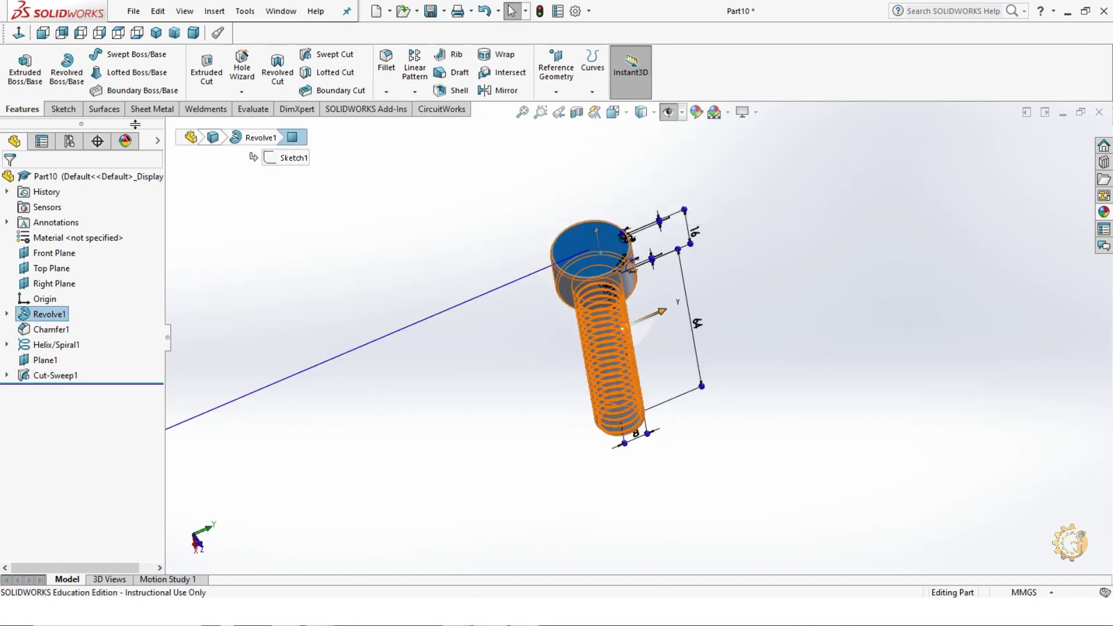
click(64, 109)
click(19, 66)
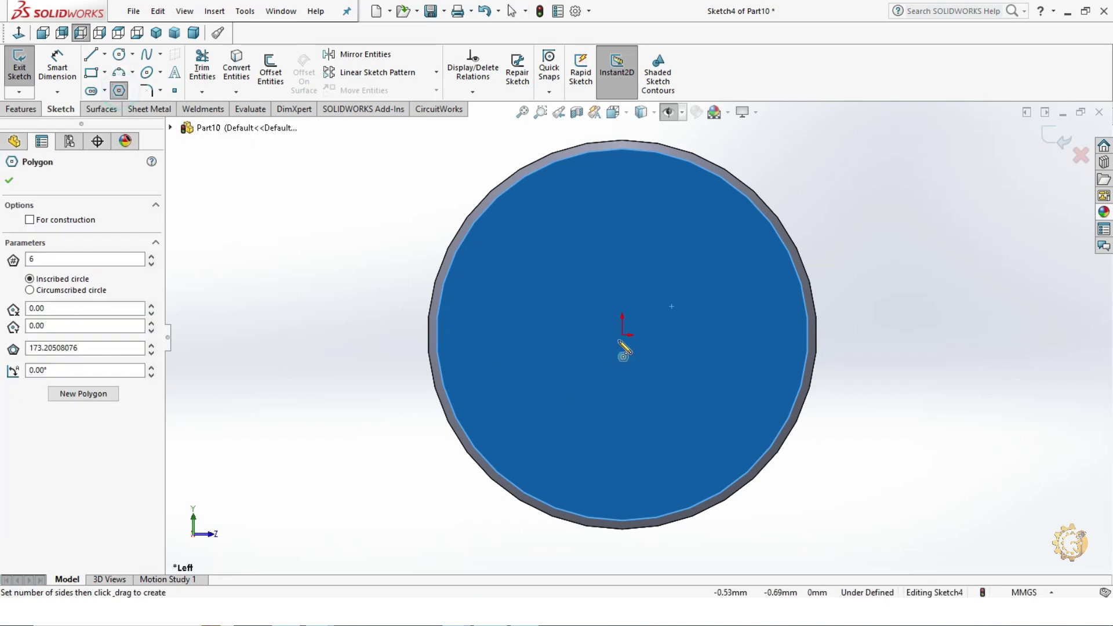
Draw a hexagon centred on the origin with a horizontal top edge.
click(624, 336)
click(684, 400)
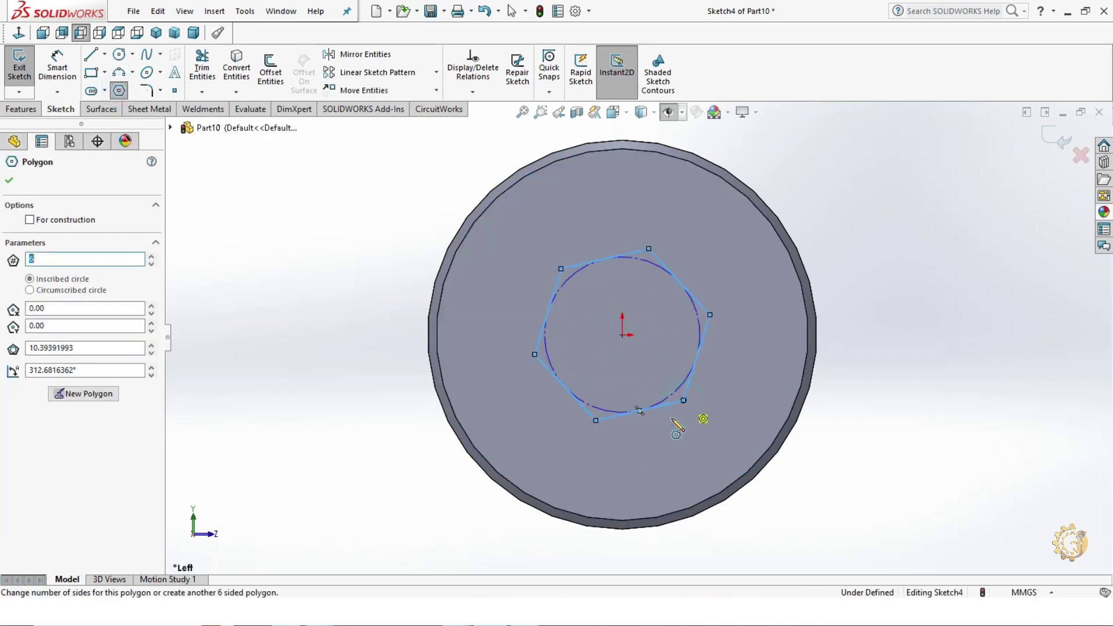
key(Escape)
click(632, 253)
click(775, 211)
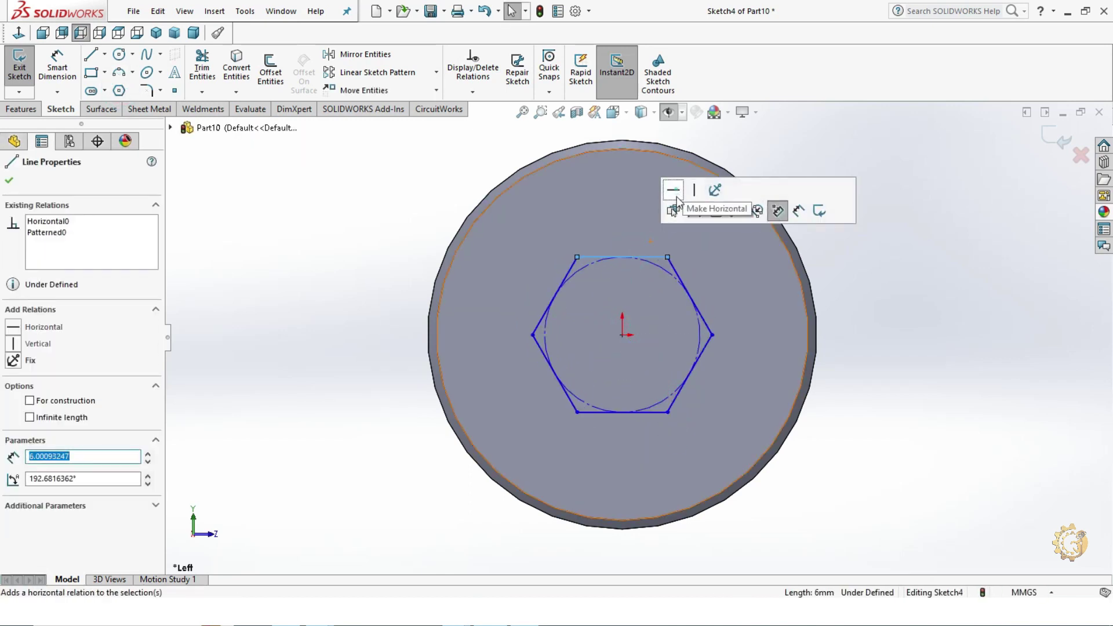
click(953, 346)
Dimension the hexagon to 13 mm across flats.
click(64, 69)
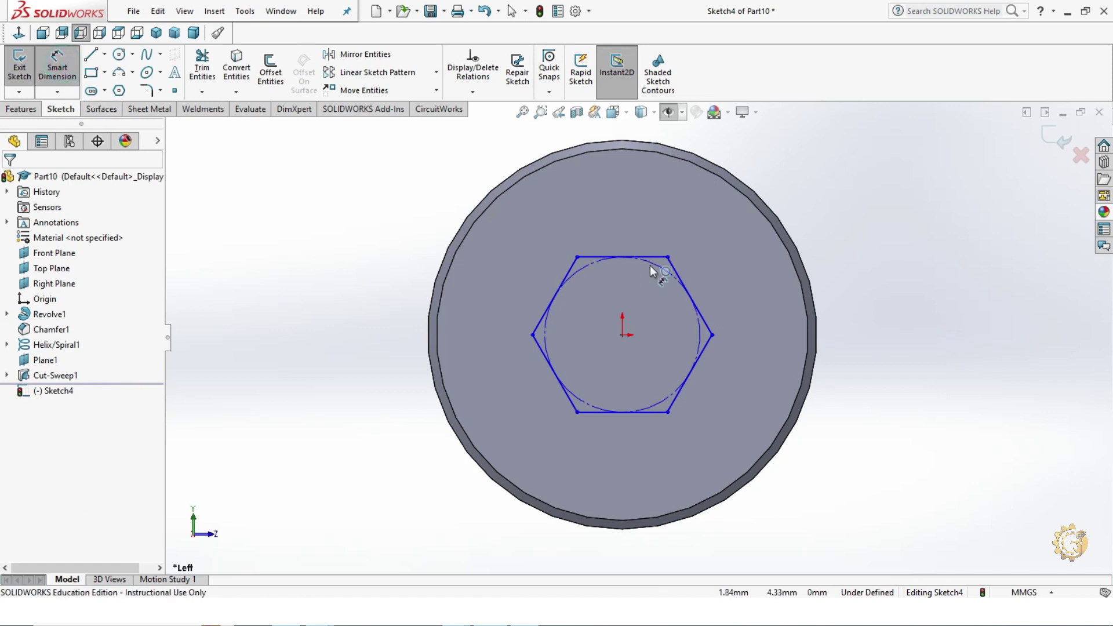
click(650, 258)
click(641, 414)
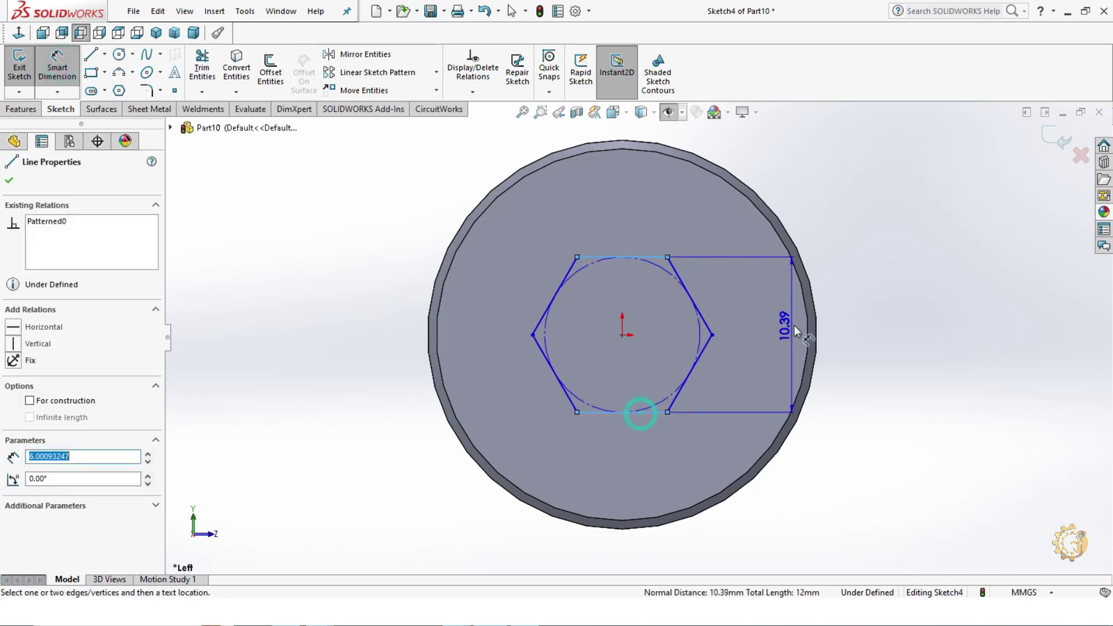
click(860, 334)
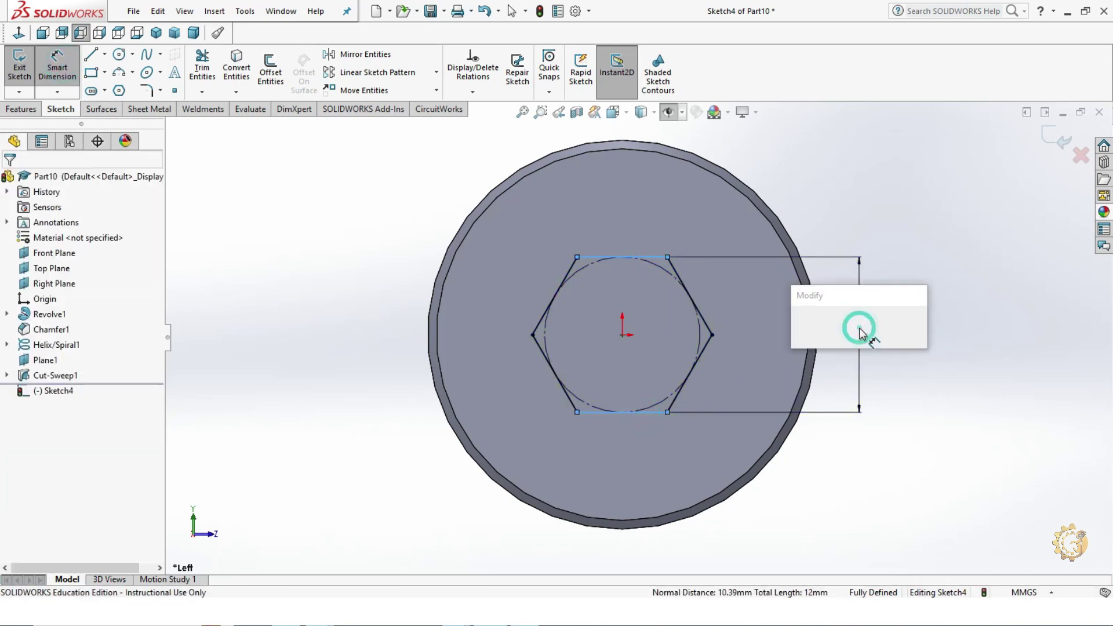
text(13)
key(Return)
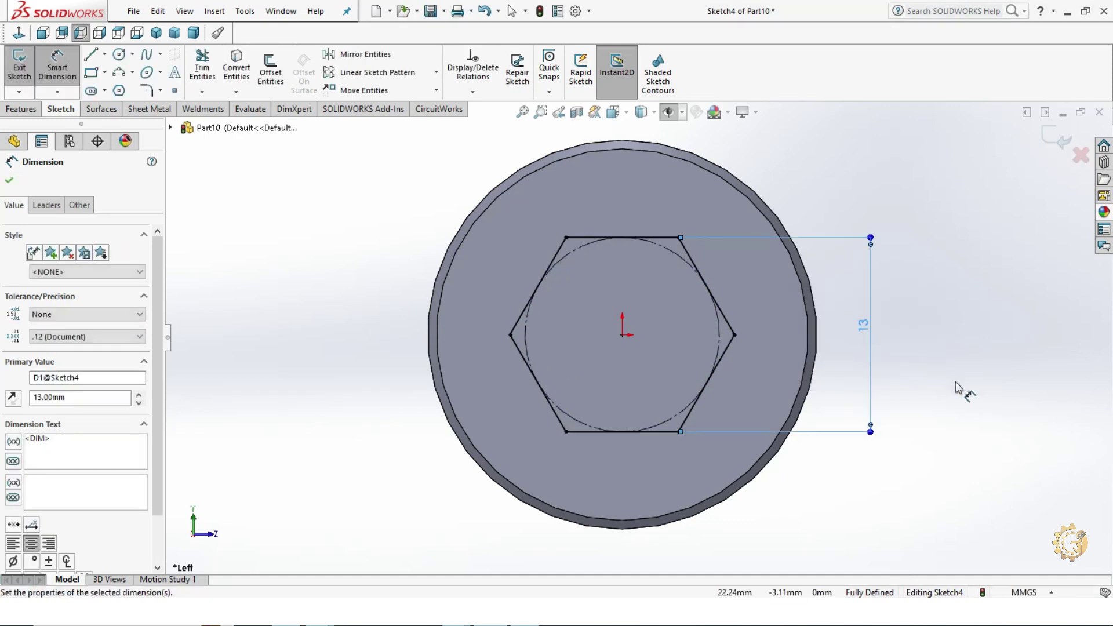
key(Escape)
key(Escape)
Extrude-cut the hexagon 10 mm blind into the head as a socket.
click(29, 109)
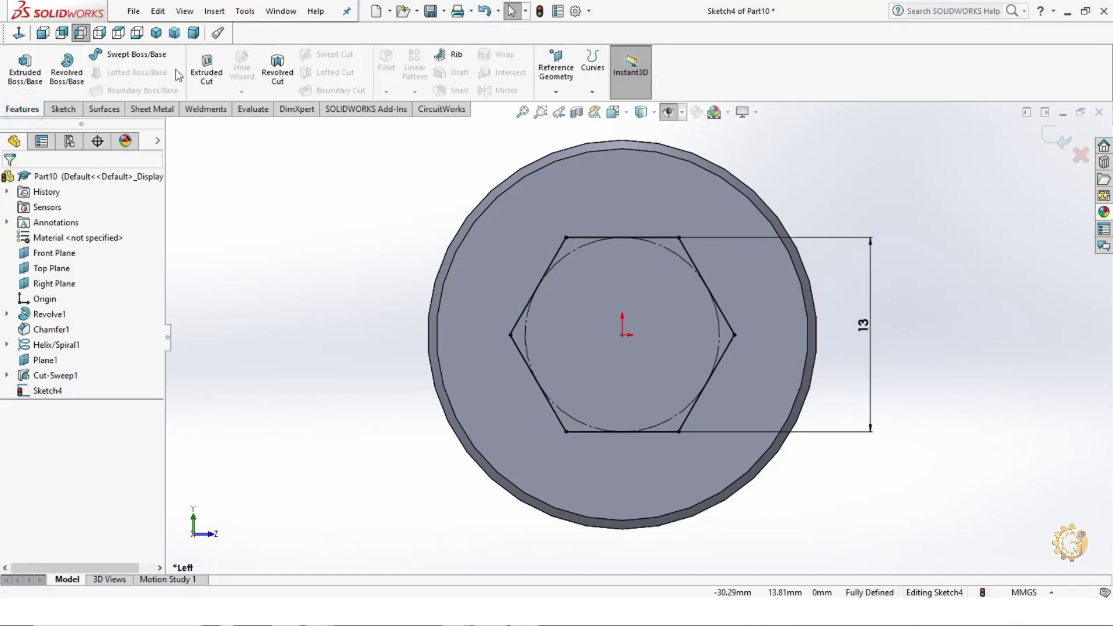
click(206, 68)
mouse_move(645, 405)
middle_down()
mouse_move(610, 344)
mouse_move(597, 347)
middle_up()
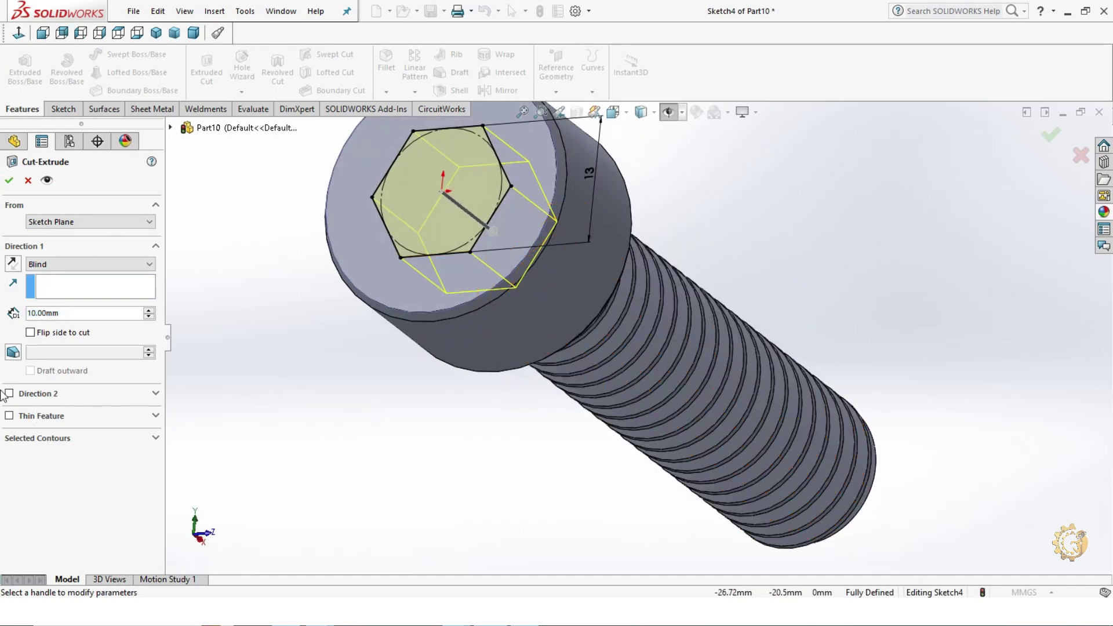
click(9, 181)
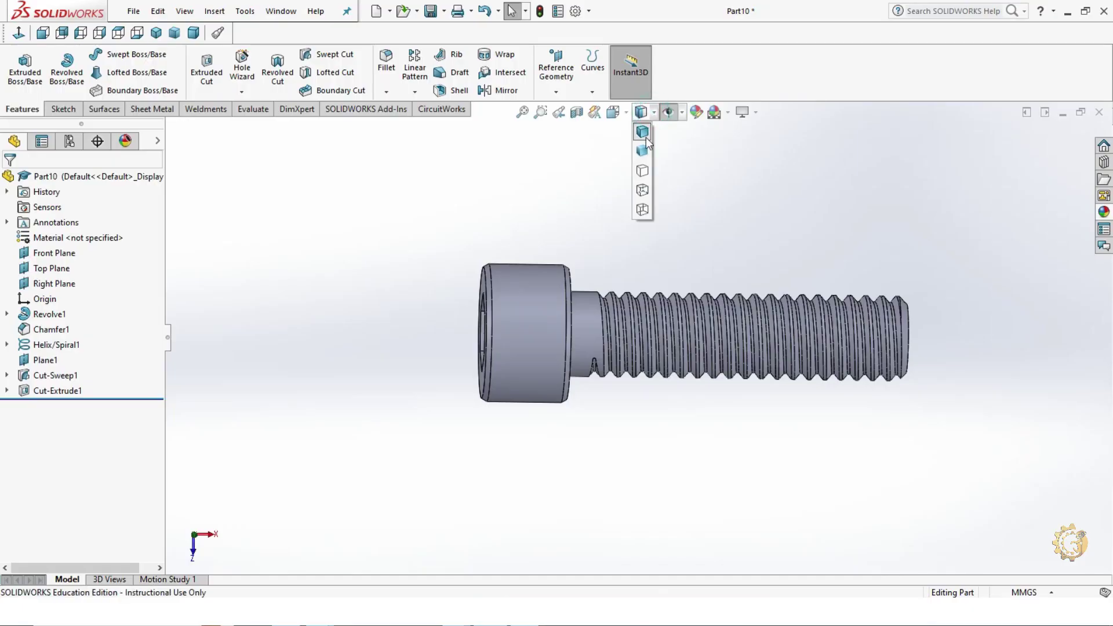
Switch to wireframe and start a sketch on the Top Plane, viewed face-on.
click(642, 210)
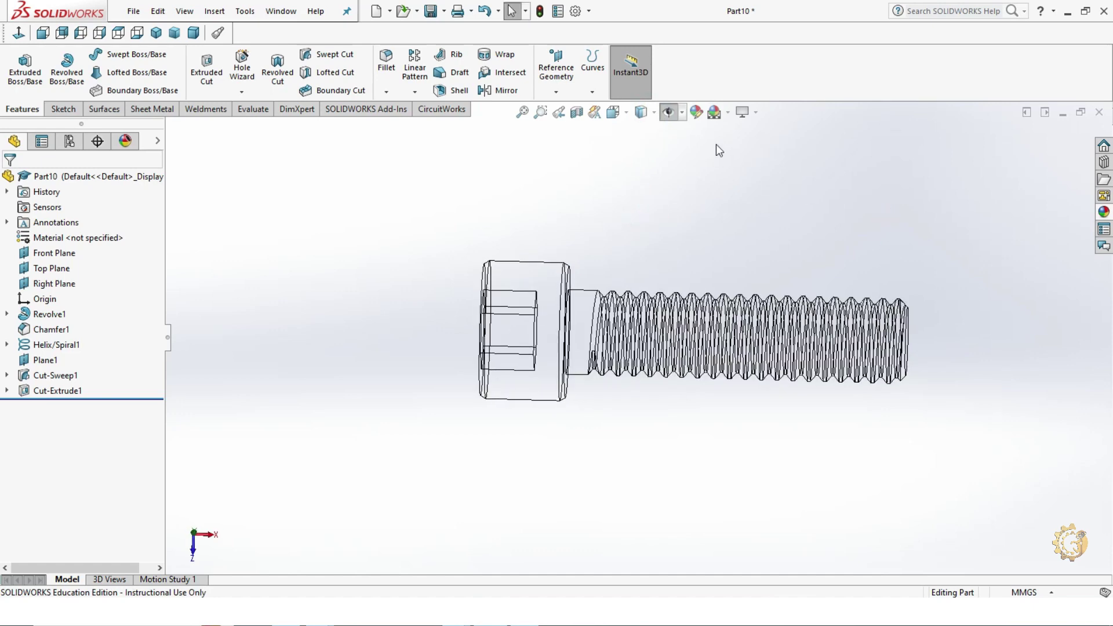
click(669, 113)
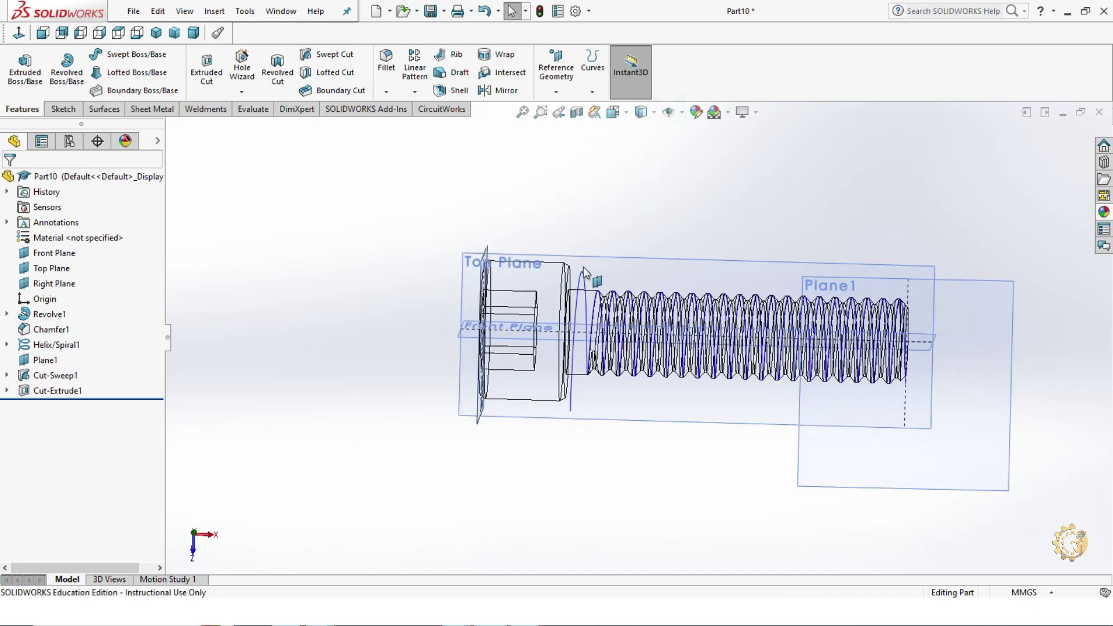
click(51, 267)
click(60, 114)
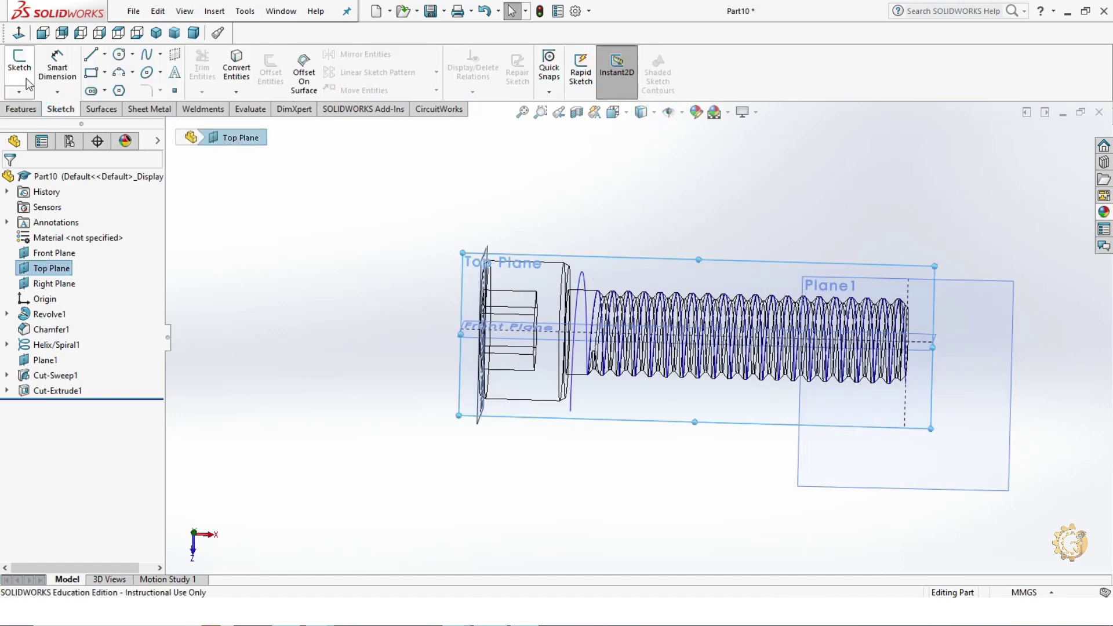
click(19, 67)
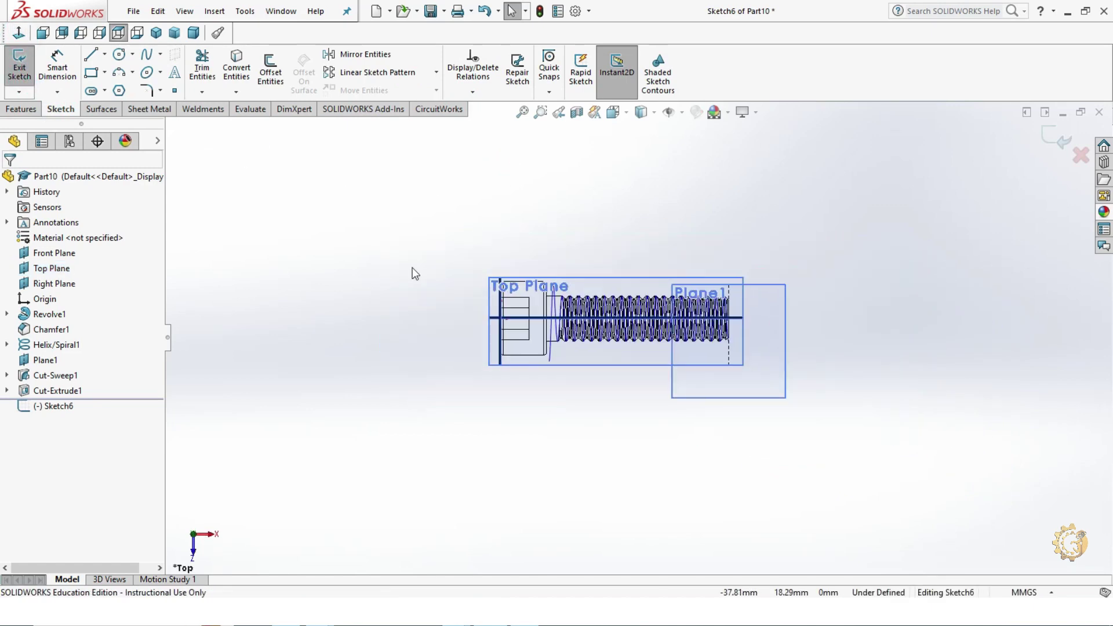
scroll(435, 284, down, 4)
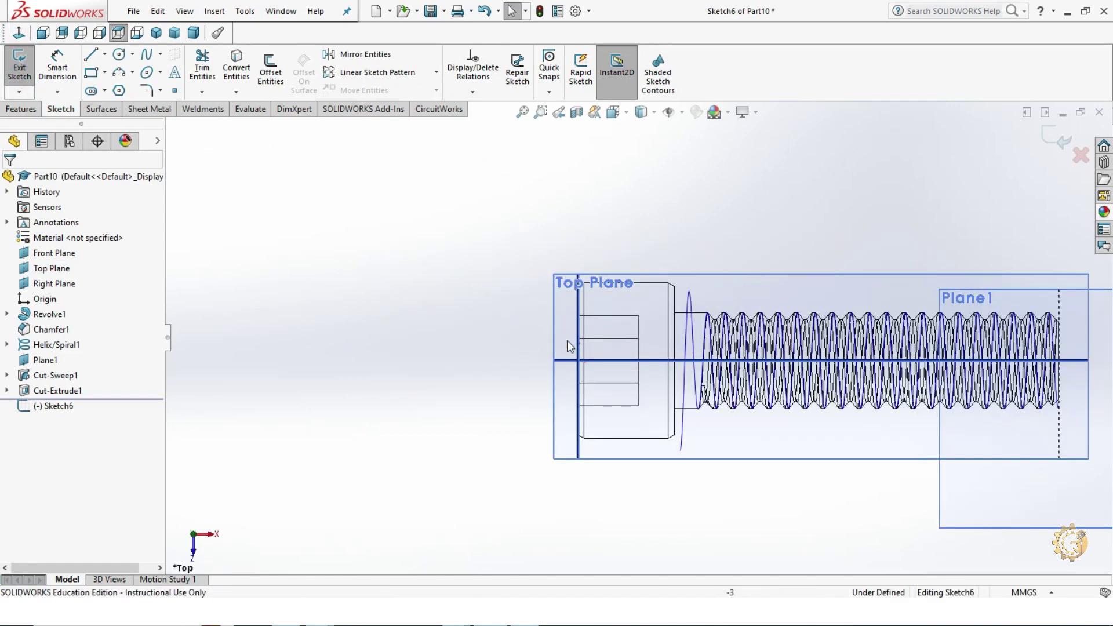
Draw a triangle from the socket corner to the centre axis with a vertical edge.
click(91, 56)
click(669, 112)
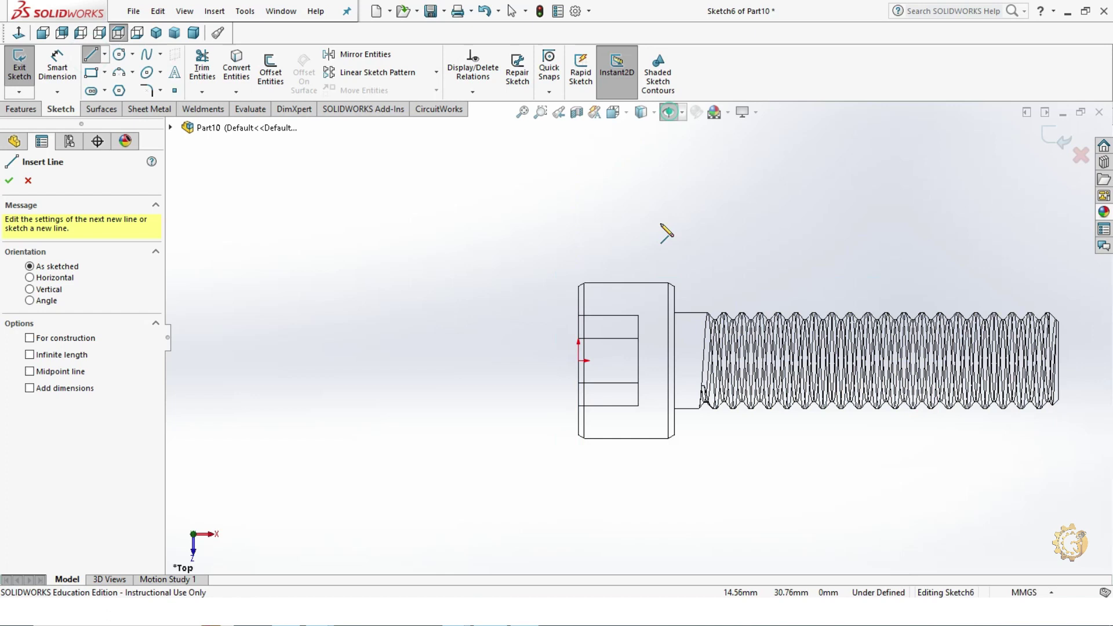
click(638, 316)
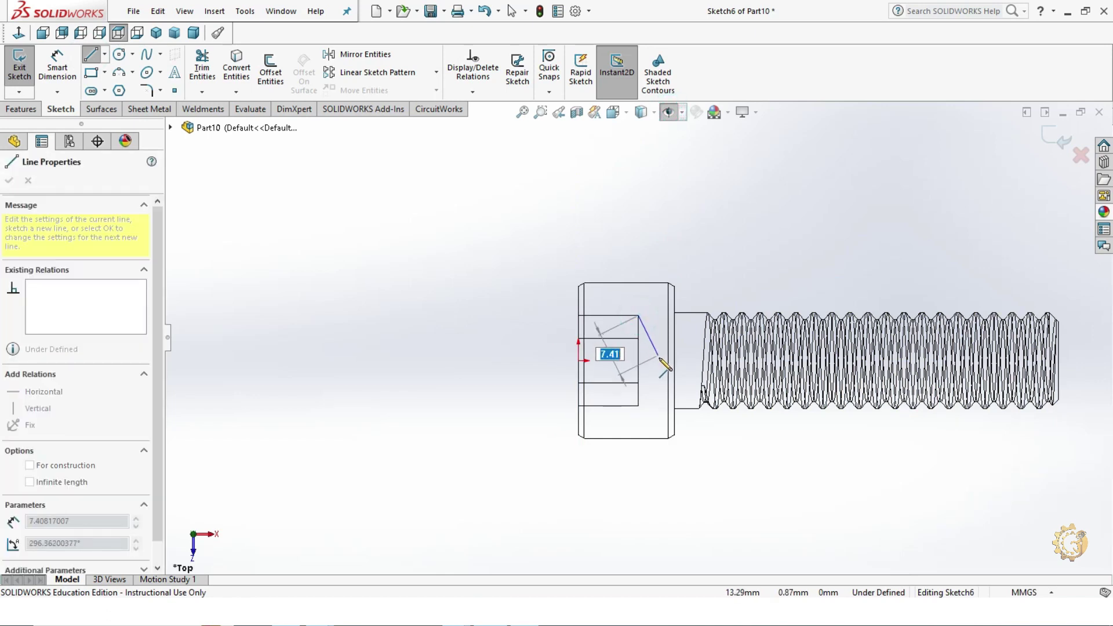
click(660, 360)
click(639, 361)
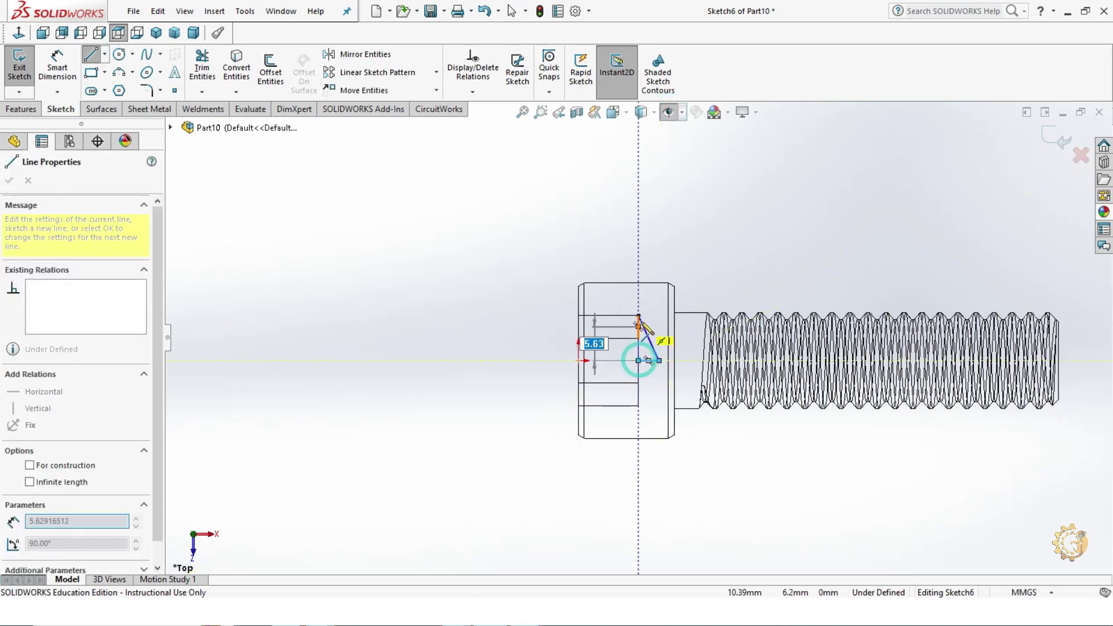
click(639, 316)
key(Escape)
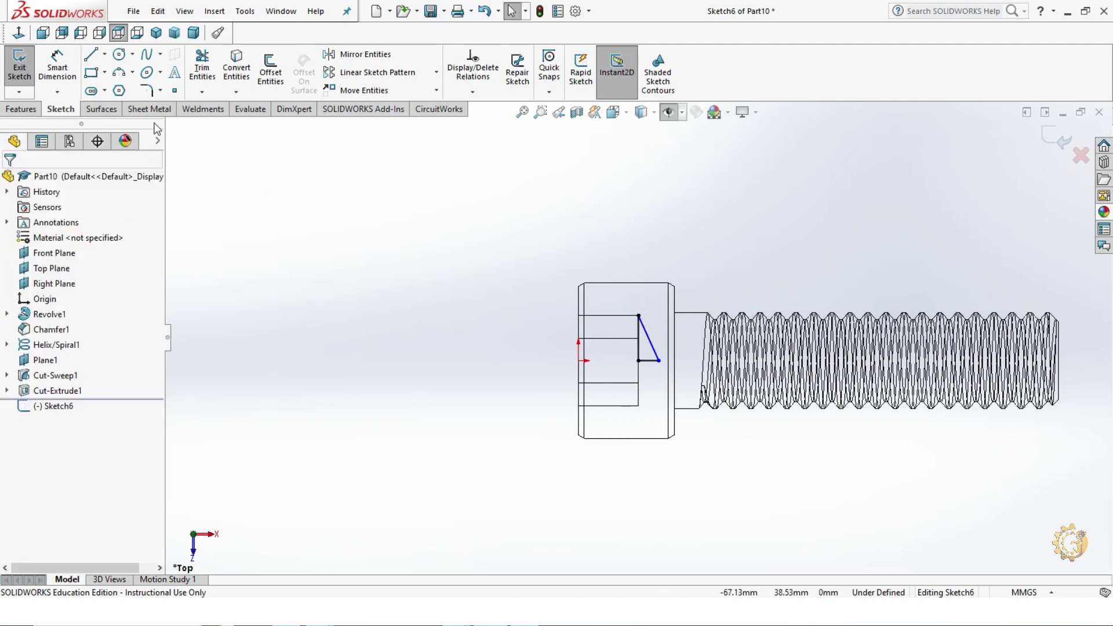
Set a 30° angle between the triangle's vertical and slanted edges.
click(69, 66)
click(639, 348)
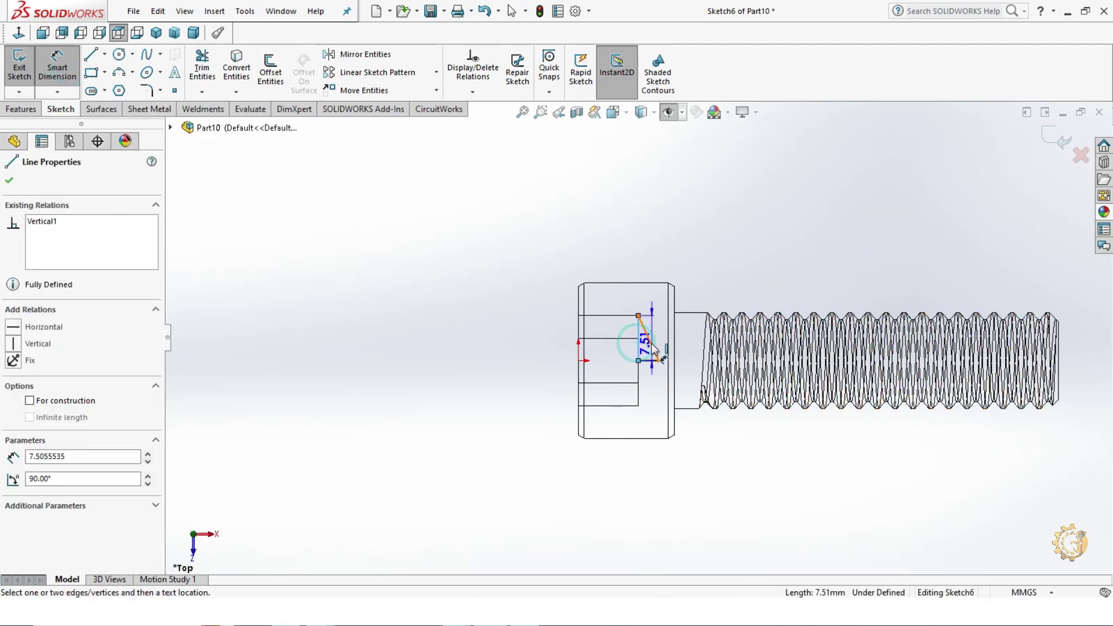
click(654, 346)
text(30)
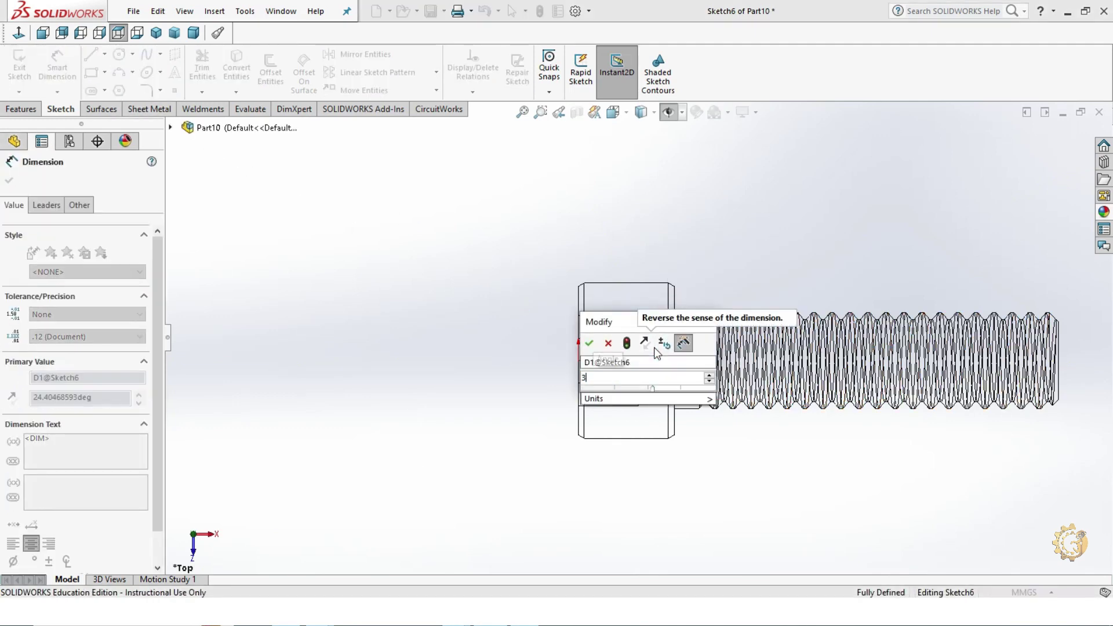
key(Return)
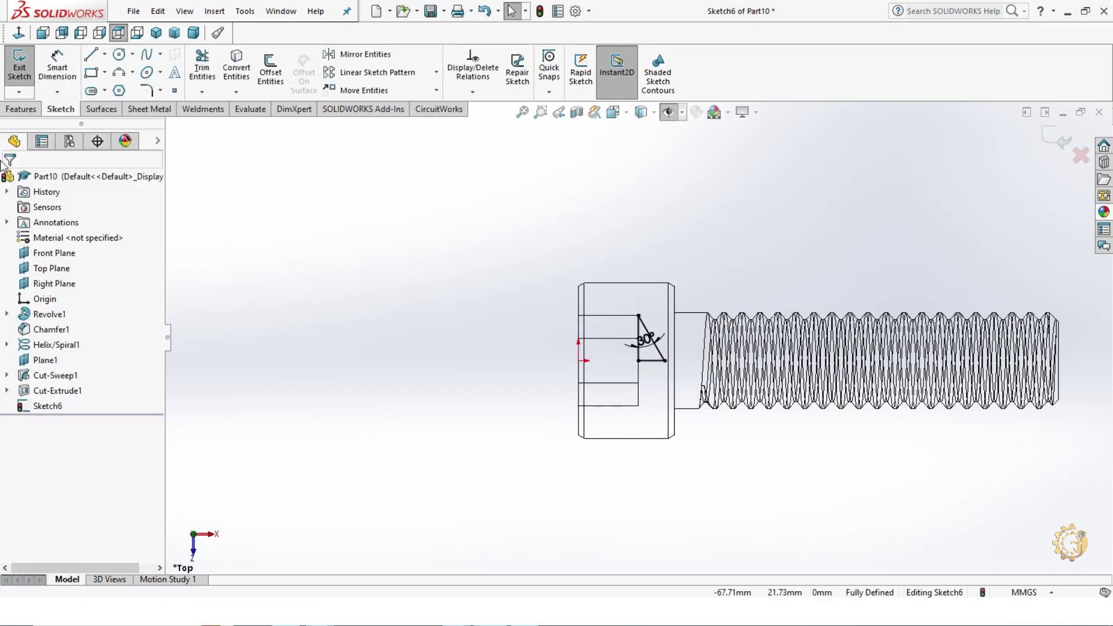
Revolve-cut the triangle about its vertical line to form the socket's conical bottom.
click(21, 110)
click(280, 79)
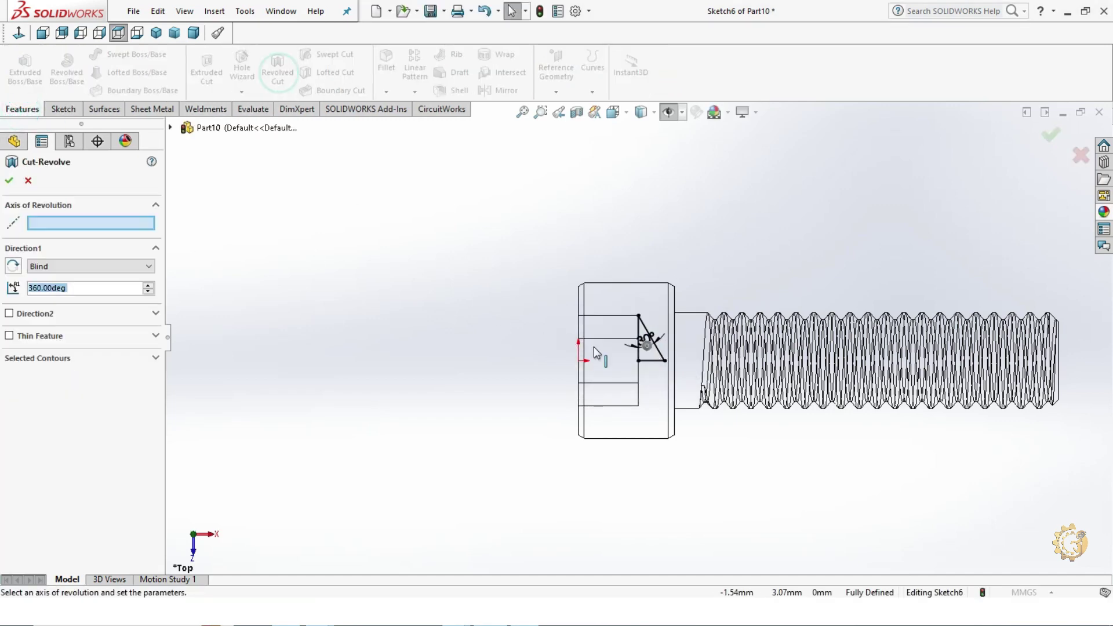
click(638, 385)
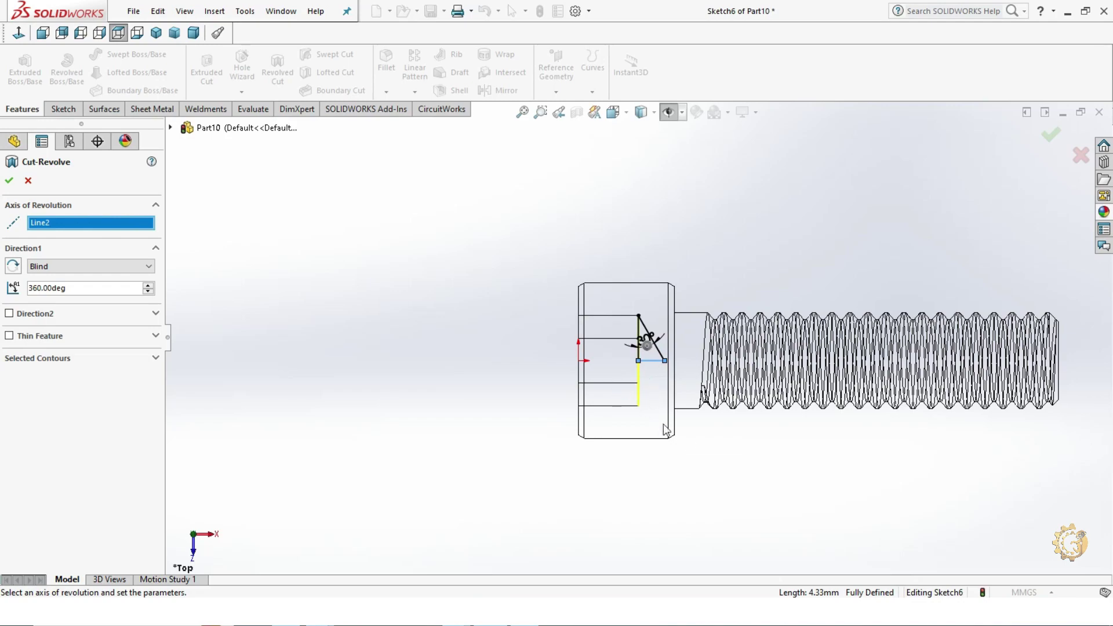
middle_drag(639, 388, 692, 353)
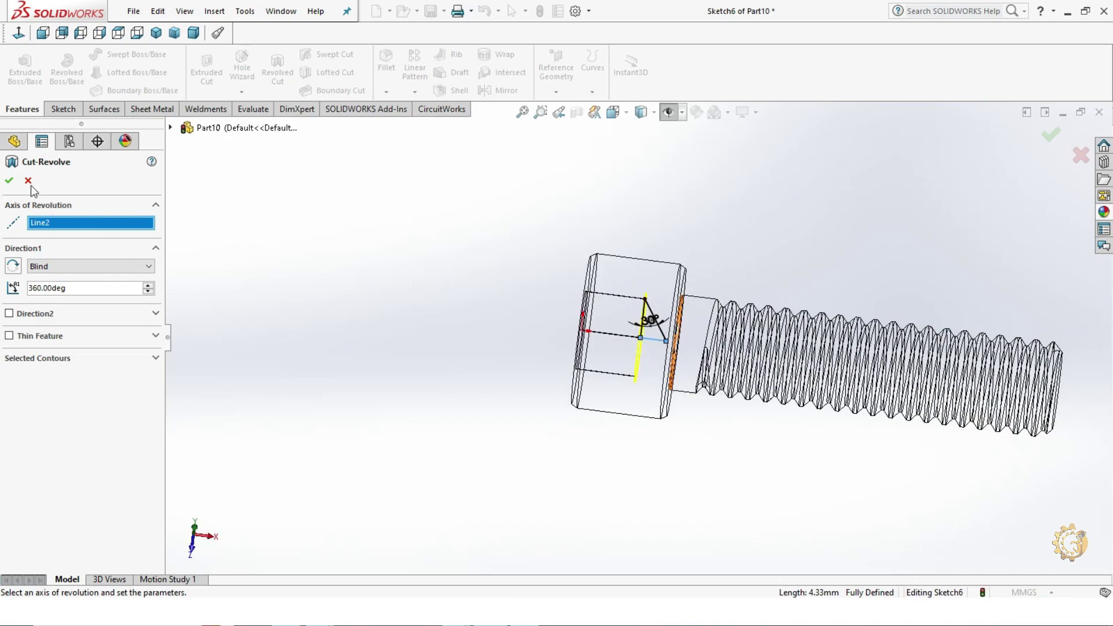
click(9, 182)
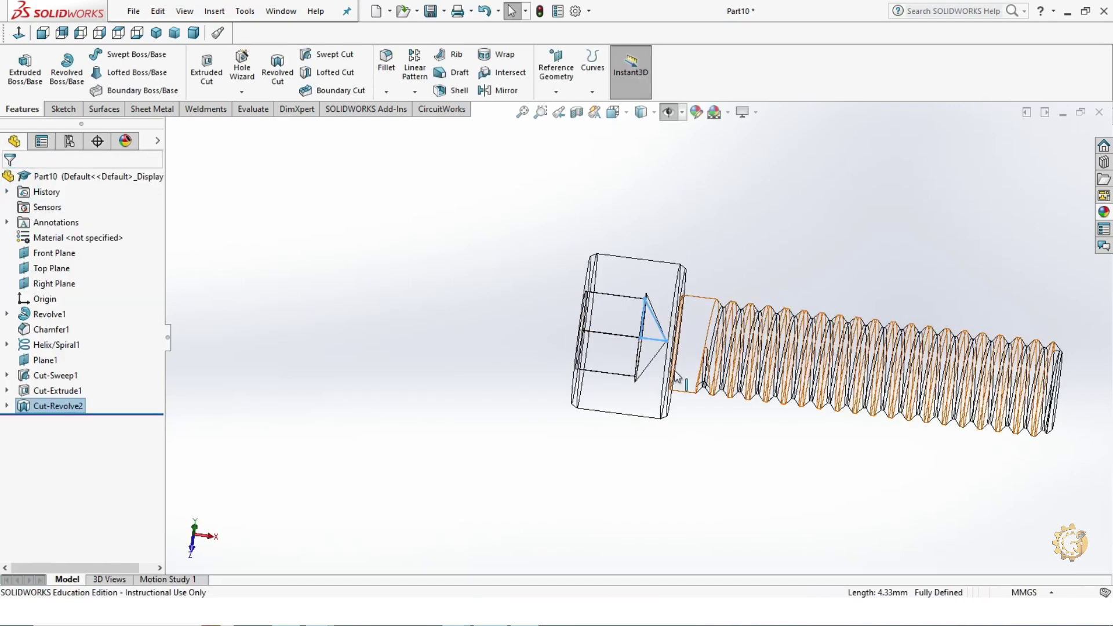
Display the screw Shaded With Edges and orbit to inspect the shank and head.
mouse_move(736, 447)
middle_down()
mouse_move(785, 442)
mouse_move(775, 435)
mouse_move(795, 246)
mouse_move(812, 270)
mouse_move(701, 172)
middle_up()
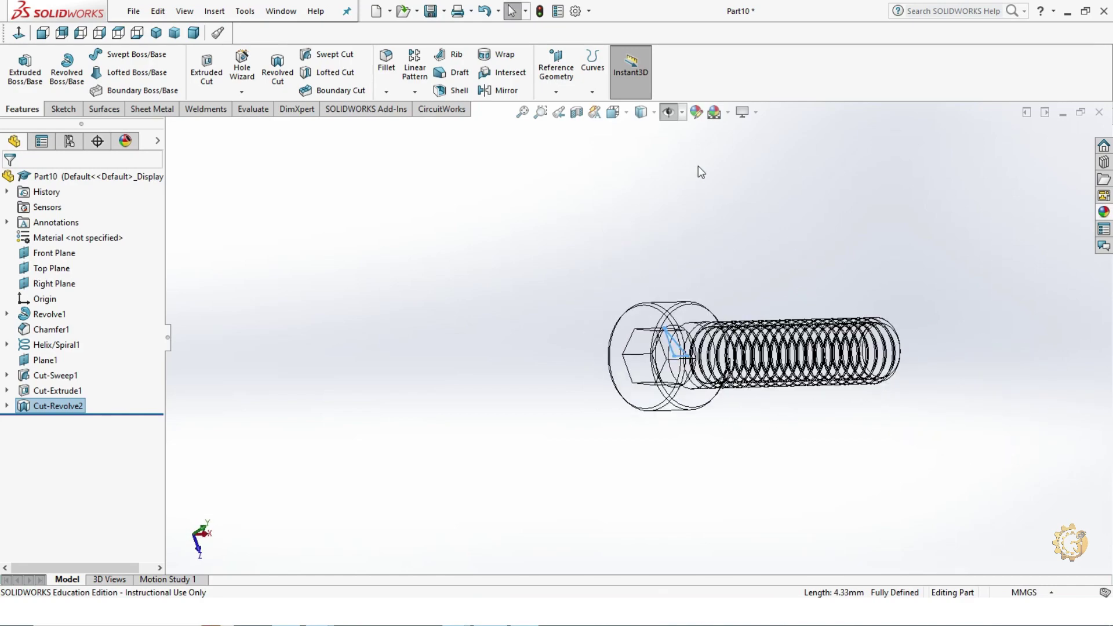
click(667, 113)
click(641, 129)
mouse_move(841, 243)
middle_down()
mouse_move(939, 258)
mouse_move(929, 315)
mouse_move(874, 307)
middle_up()
mouse_move(886, 449)
middle_down()
mouse_move(840, 410)
mouse_move(850, 392)
mouse_move(1025, 293)
mouse_move(795, 400)
mouse_move(758, 315)
mouse_move(737, 319)
middle_up()
mouse_move(646, 313)
middle_down()
mouse_move(721, 313)
mouse_move(723, 290)
middle_up()
Apply the Plain White scene, orient the screw head-up, and play Motion Study 1.
click(729, 116)
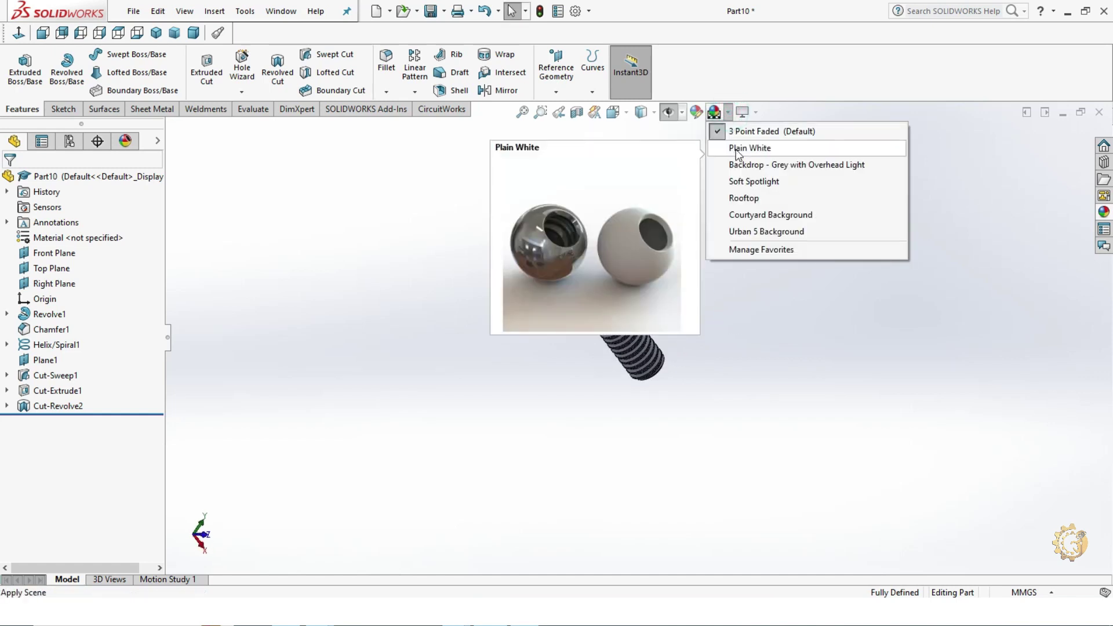
click(738, 152)
mouse_move(590, 365)
middle_down()
mouse_move(527, 353)
mouse_move(748, 238)
middle_up()
mouse_move(744, 347)
middle_down()
mouse_move(788, 169)
mouse_move(847, 392)
mouse_move(823, 441)
mouse_move(766, 390)
mouse_move(778, 527)
mouse_move(688, 510)
mouse_move(543, 329)
mouse_move(691, 472)
mouse_move(462, 505)
mouse_move(731, 375)
mouse_move(803, 286)
mouse_move(890, 320)
mouse_move(895, 373)
mouse_move(653, 429)
mouse_move(607, 220)
mouse_move(691, 234)
mouse_move(686, 348)
middle_up()
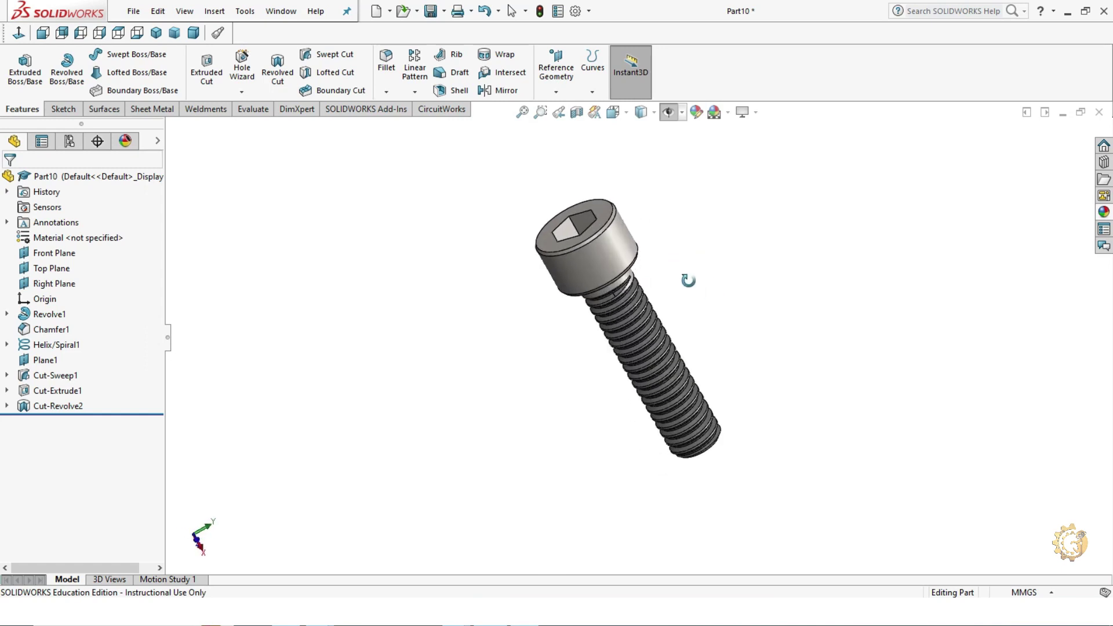
click(179, 579)
click(50, 565)
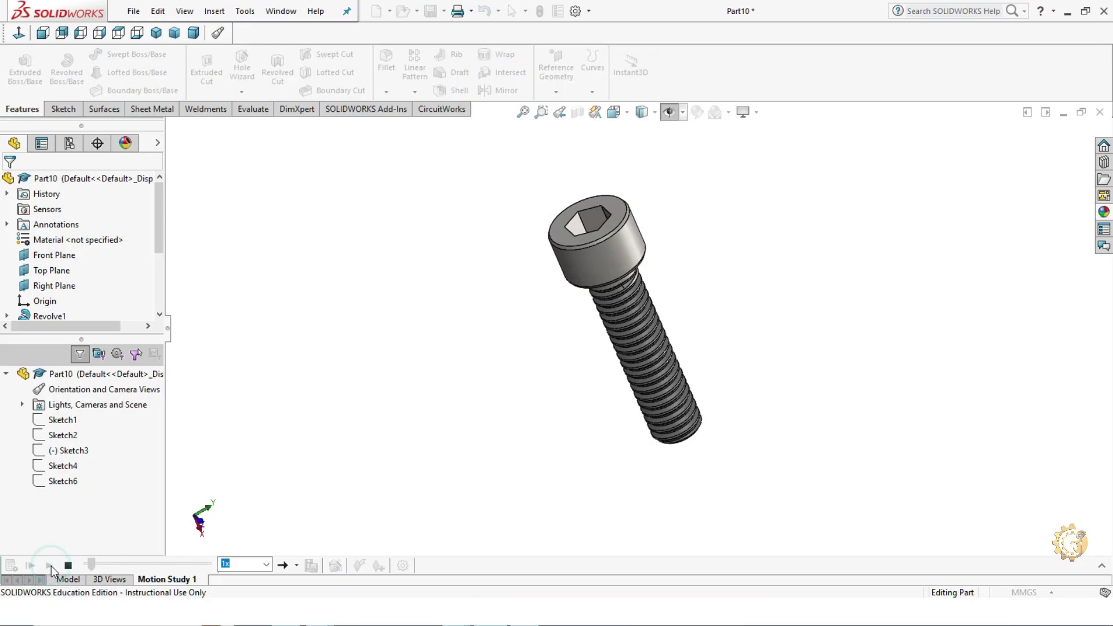